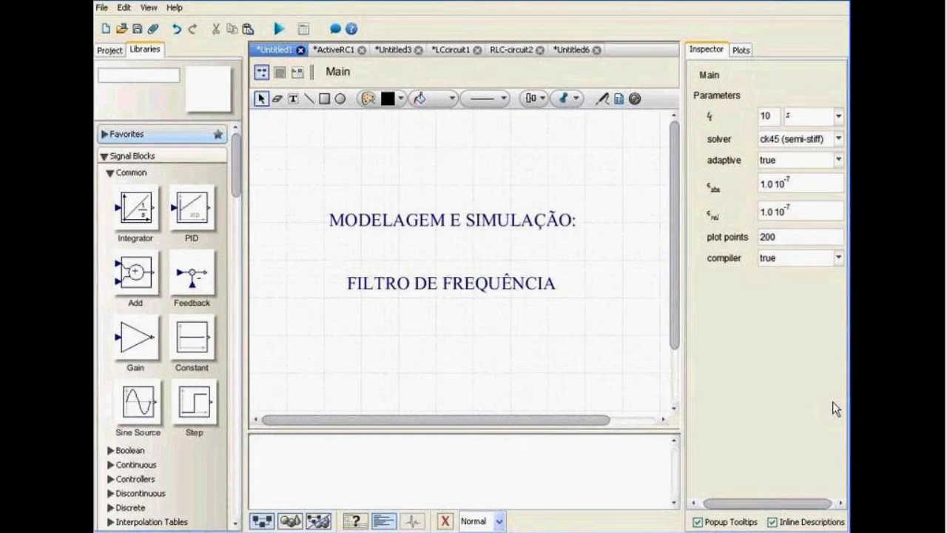
# Step: Create a new model and place an Inductor from the Electrical Analog components with a Capacitor to its right
pyautogui.hotkey('ctrl', 'n')
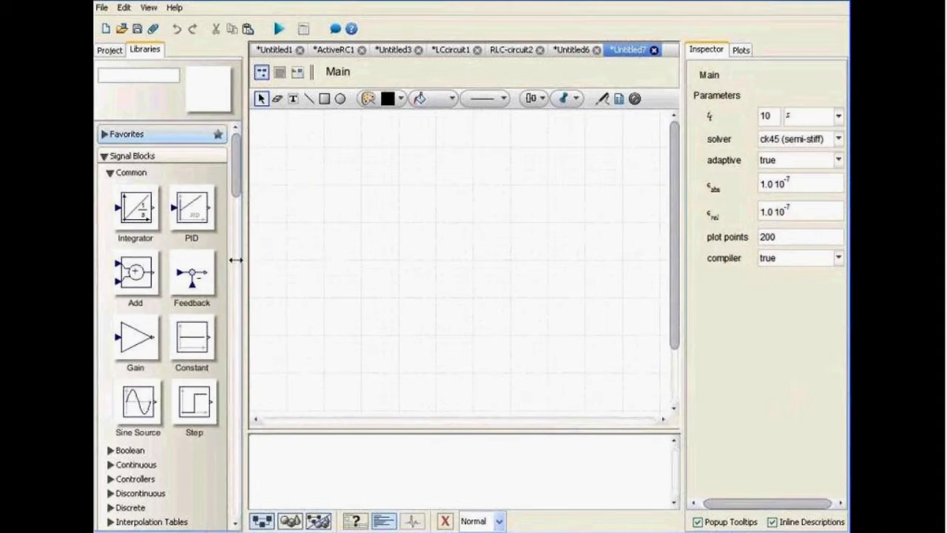
pyautogui.scroll(-3, 229, 258)
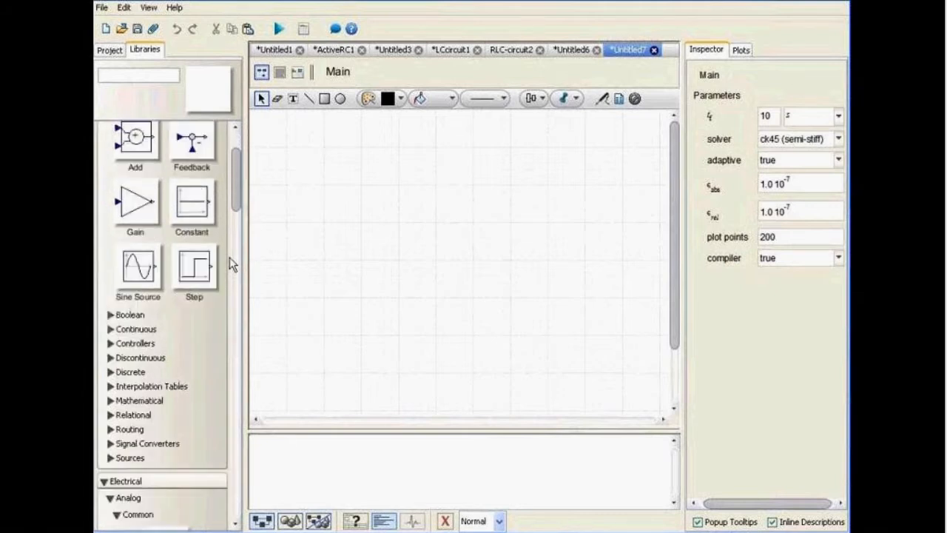
pyautogui.scroll(1, 230, 257)
pyautogui.scroll(-7, 229, 256)
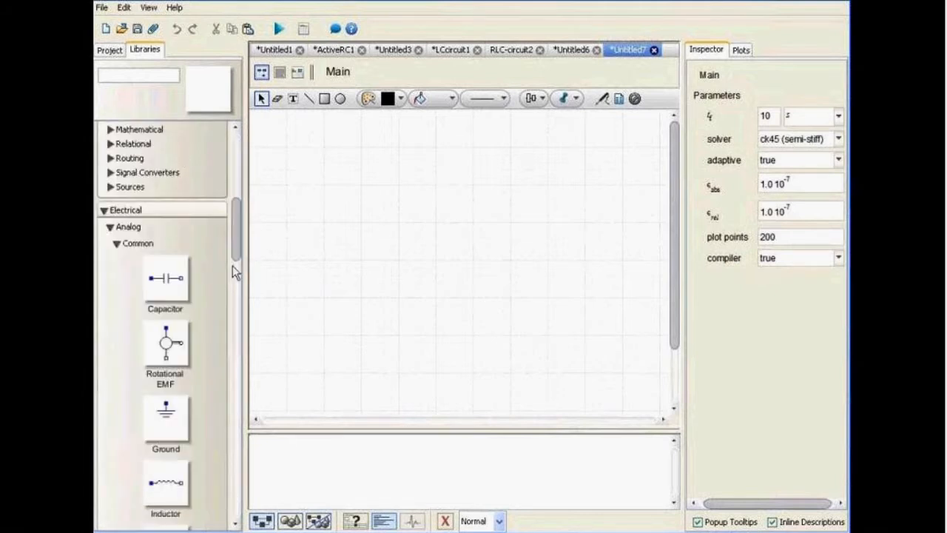
pyautogui.scroll(-2, 232, 266)
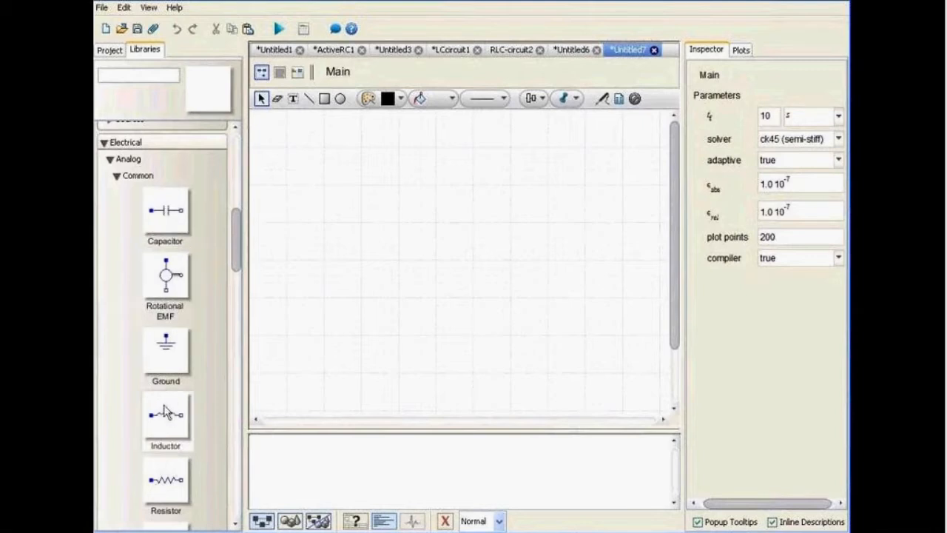
pyautogui.moveTo(166, 412); pyautogui.dragTo(413, 296)
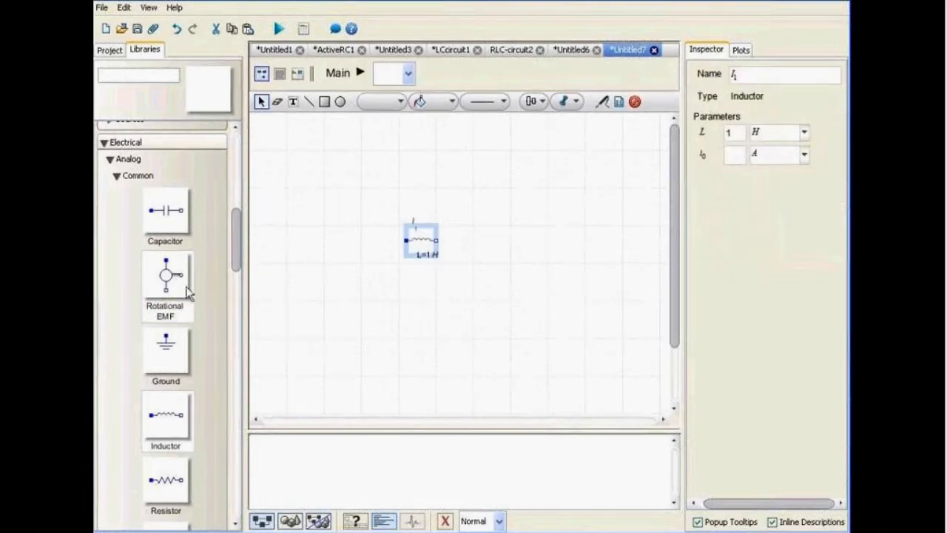
pyautogui.moveTo(166, 210); pyautogui.dragTo(486, 294)
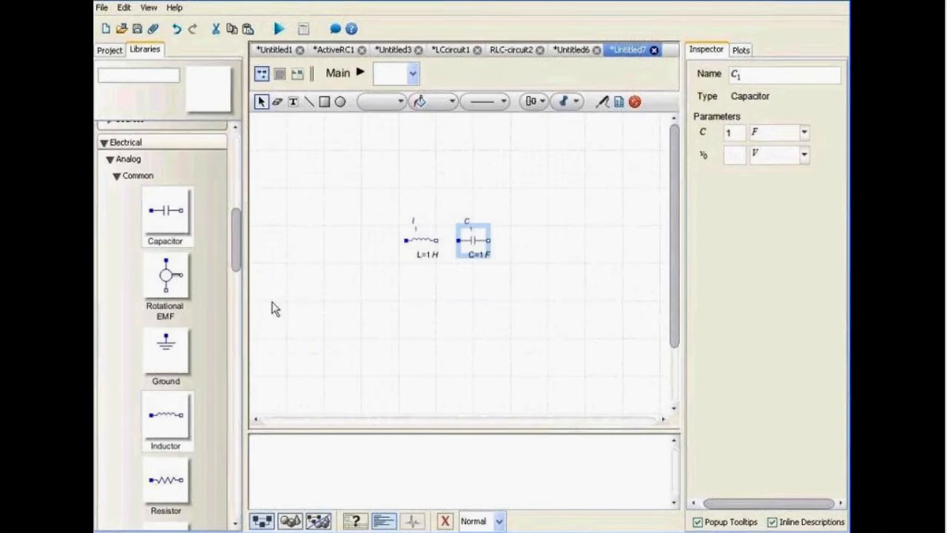
# Step: Rotate the inductor and the capacitor clockwise so both stand vertically
pyautogui.rightClick(418, 238)
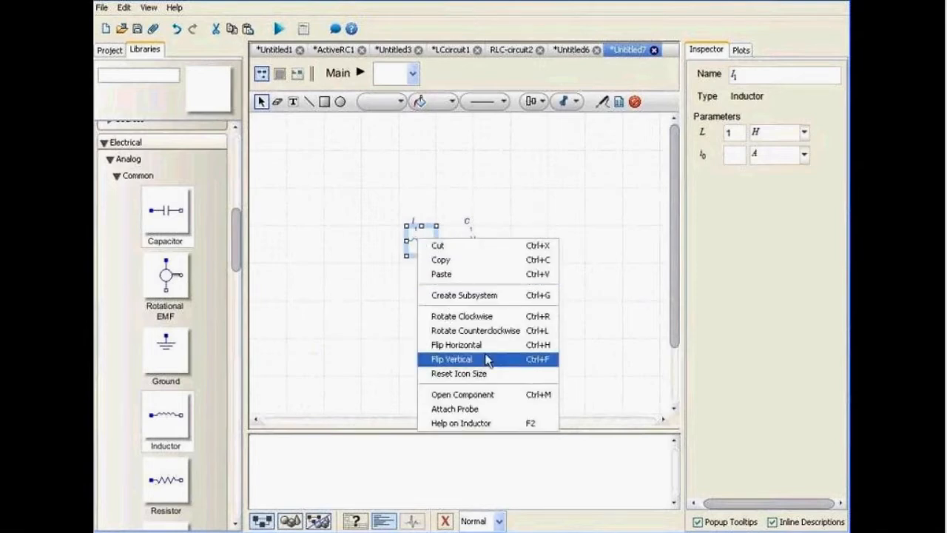
pyautogui.click(498, 317)
pyautogui.click(496, 321)
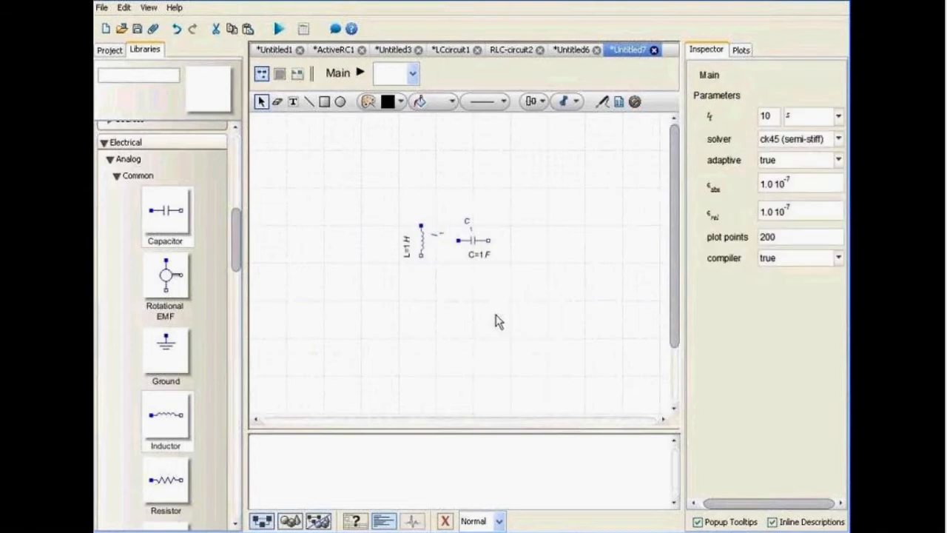
pyautogui.rightClick(473, 234)
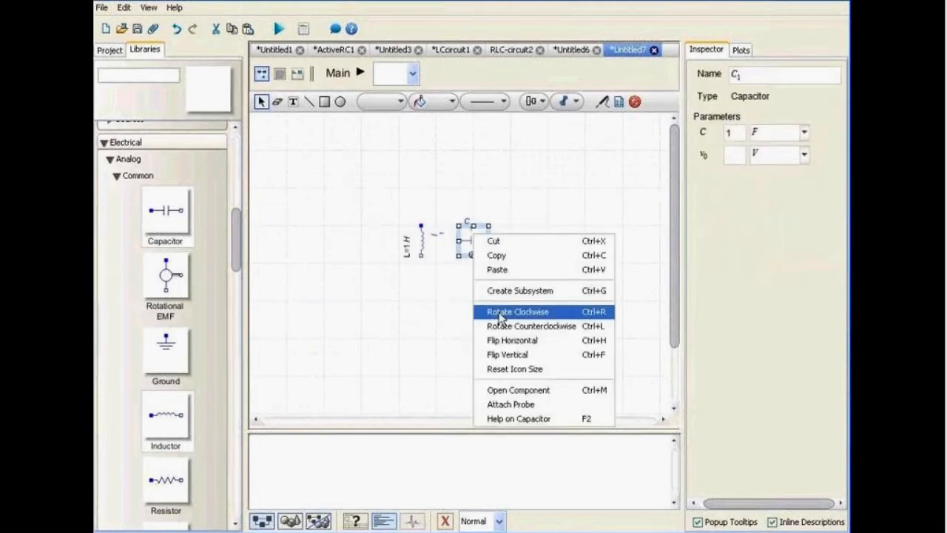
pyautogui.click(500, 315)
pyautogui.click(496, 320)
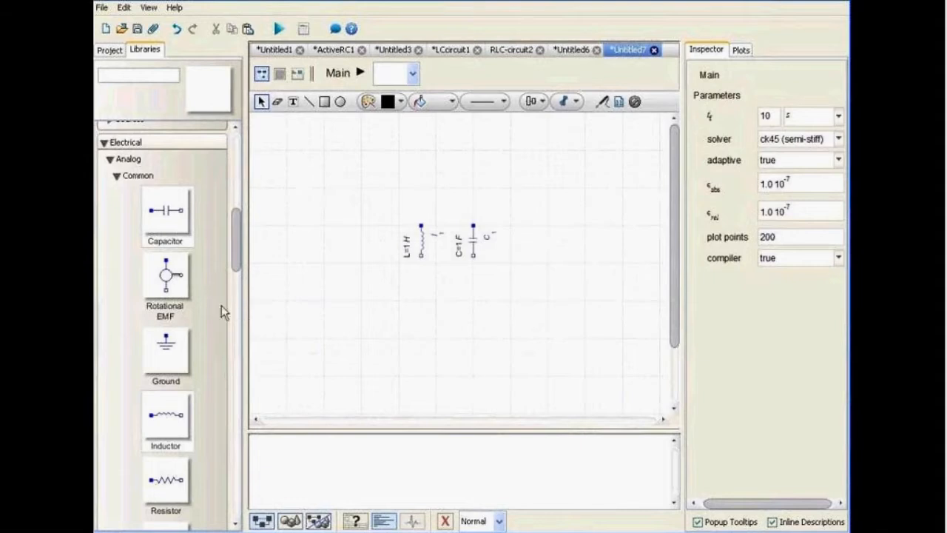
# Step: Place a Signal Current source to the left of the inductor
pyautogui.scroll(-5, 221, 306)
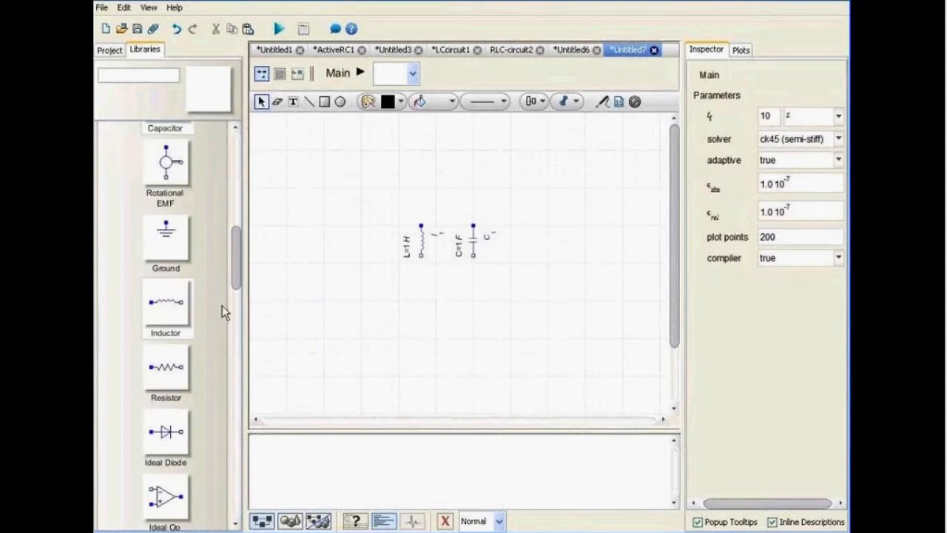
pyautogui.scroll(-6, 222, 311)
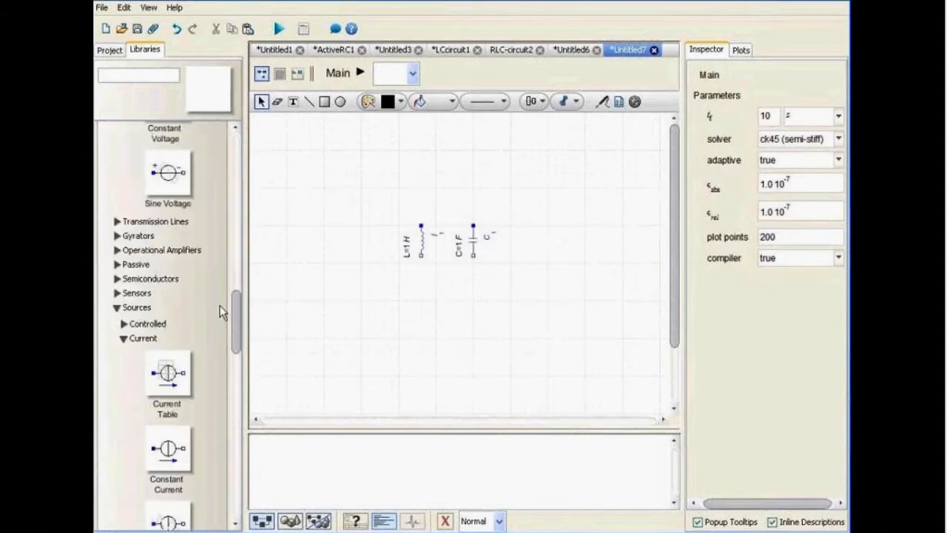
pyautogui.scroll(-6, 220, 311)
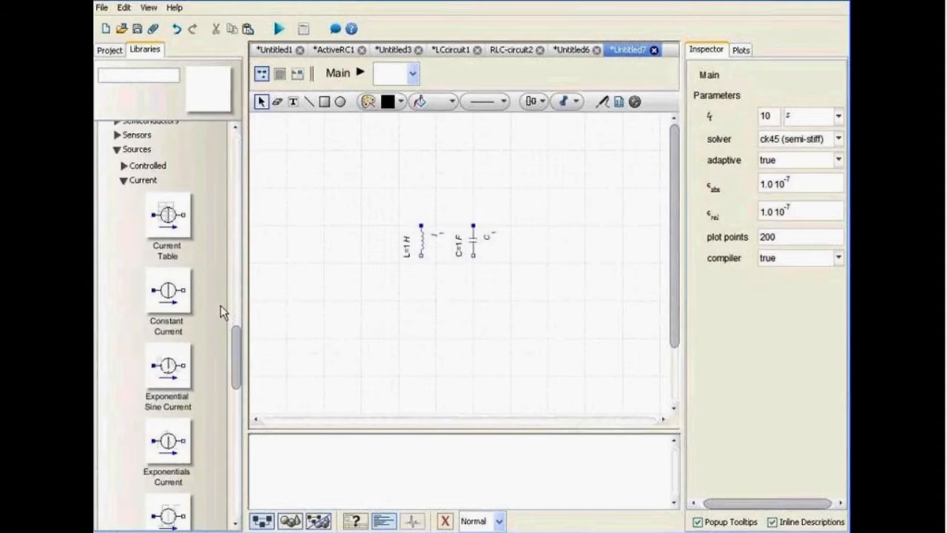
pyautogui.scroll(-1, 221, 311)
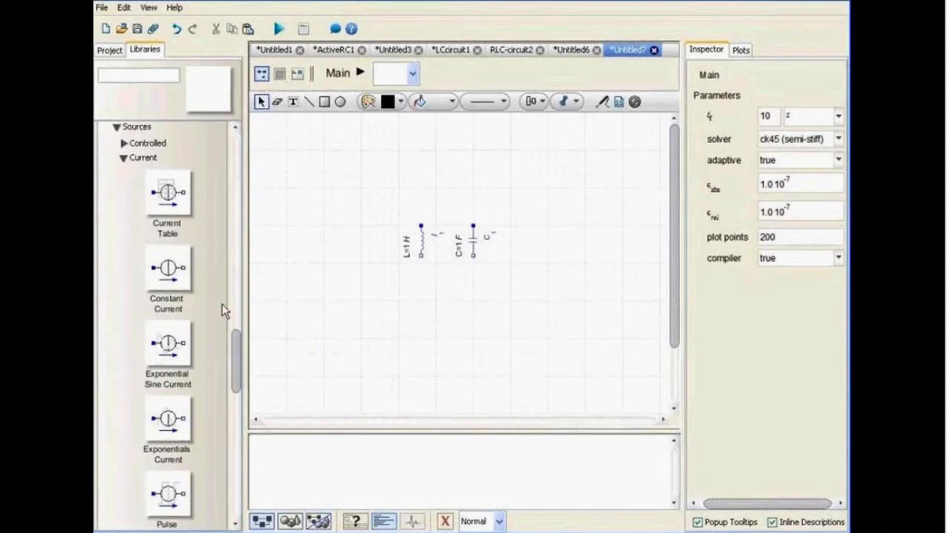
pyautogui.scroll(-5, 213, 310)
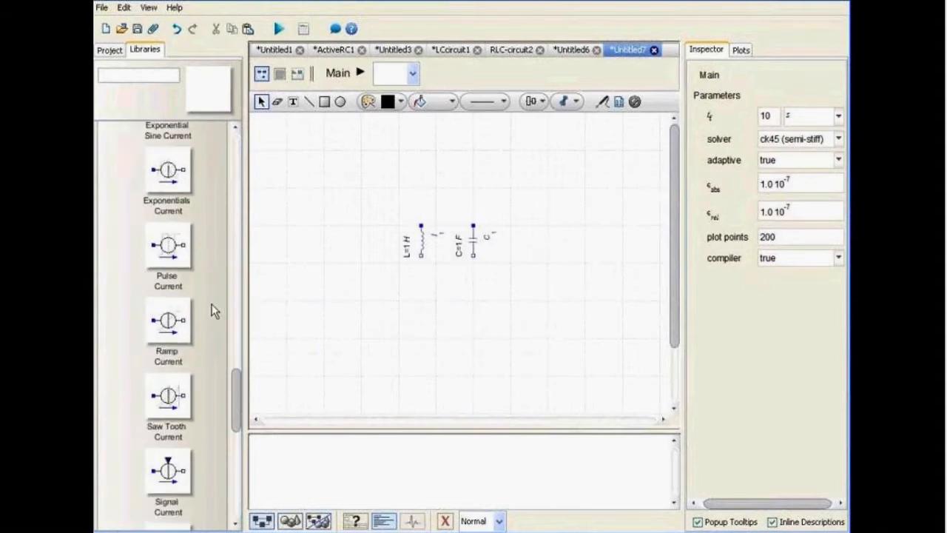
pyautogui.scroll(-2, 213, 311)
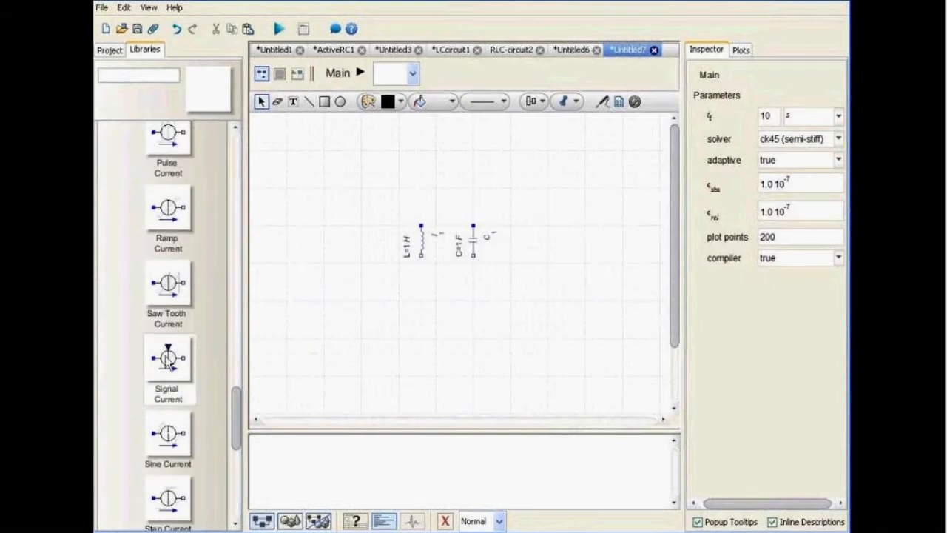
pyautogui.moveTo(169, 360); pyautogui.dragTo(361, 243)
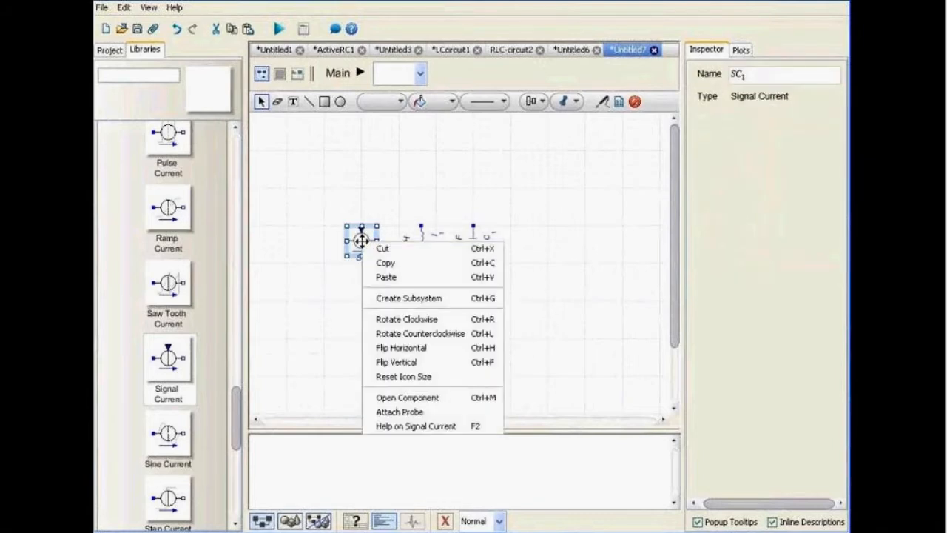
# Step: Rotate the signal current source clockwise and flip it horizontally so its signal input faces left
pyautogui.click(399, 319)
pyautogui.click(375, 327)
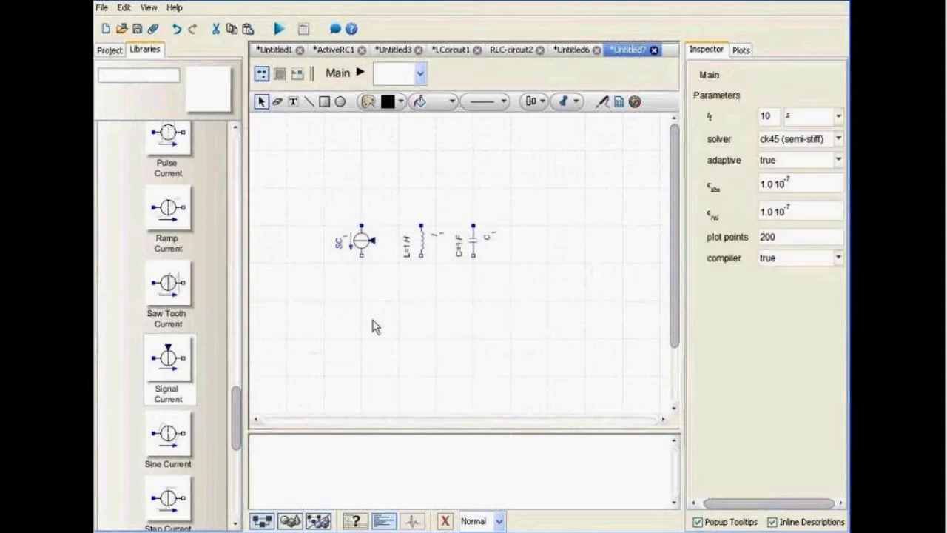
pyautogui.rightClick(363, 239)
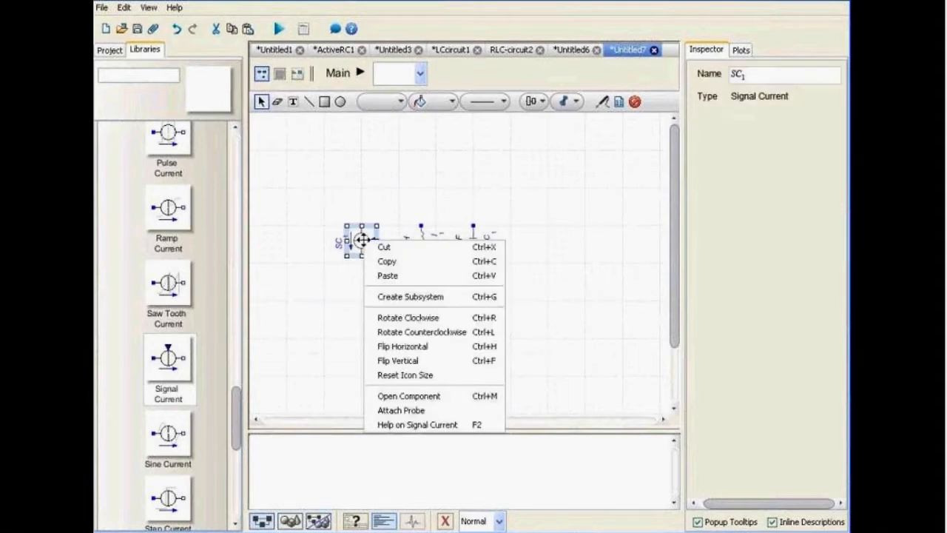
pyautogui.click(365, 346)
pyautogui.click(361, 332)
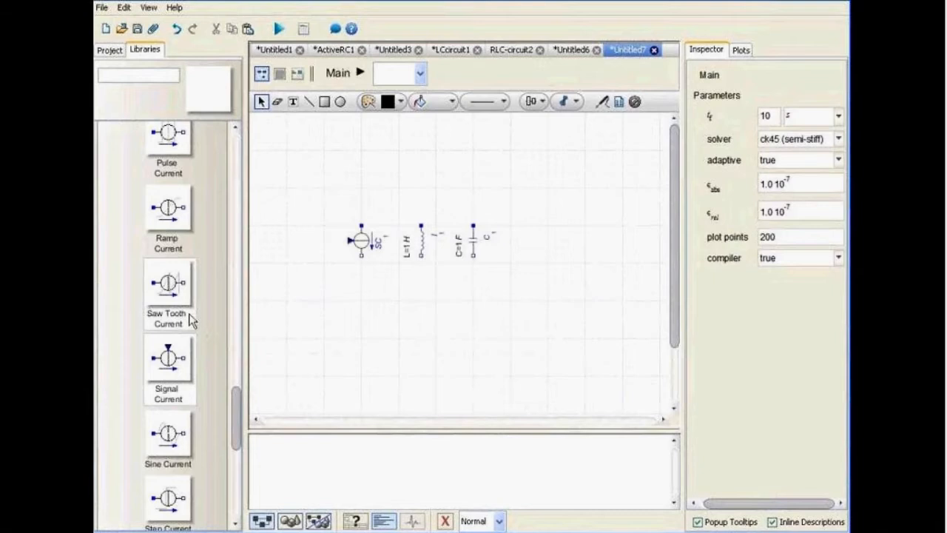
# Step: Place a Sine Source signal block to the left of the signal current source
pyautogui.scroll(-2, 180, 314)
pyautogui.scroll(3, 180, 312)
pyautogui.scroll(3, 181, 312)
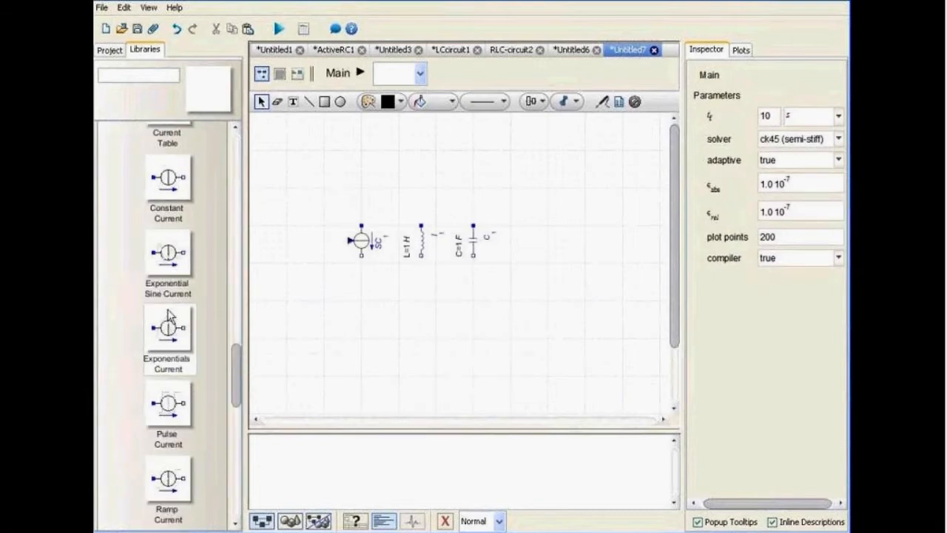
pyautogui.scroll(3, 169, 315)
pyautogui.scroll(6, 169, 316)
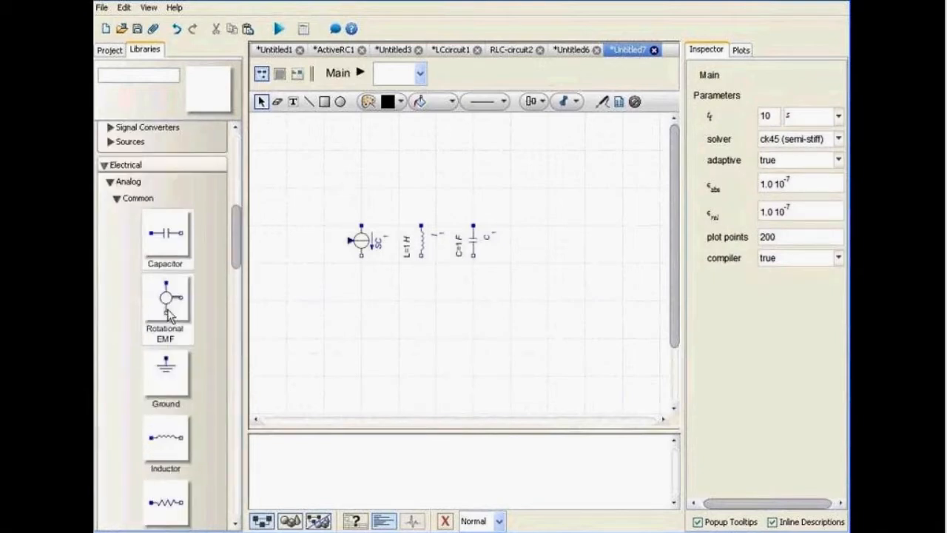
pyautogui.scroll(8, 169, 314)
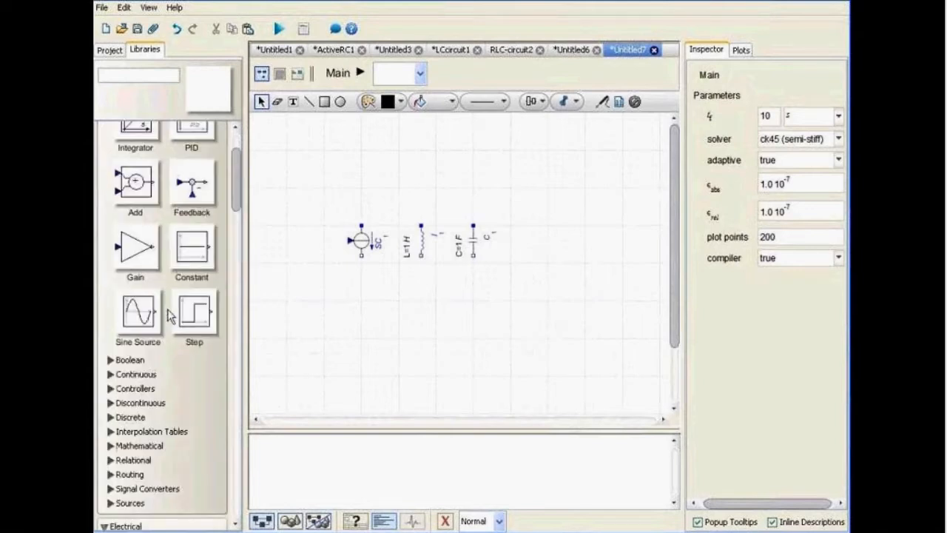
pyautogui.scroll(3, 170, 315)
pyautogui.moveTo(143, 403); pyautogui.dragTo(308, 249)
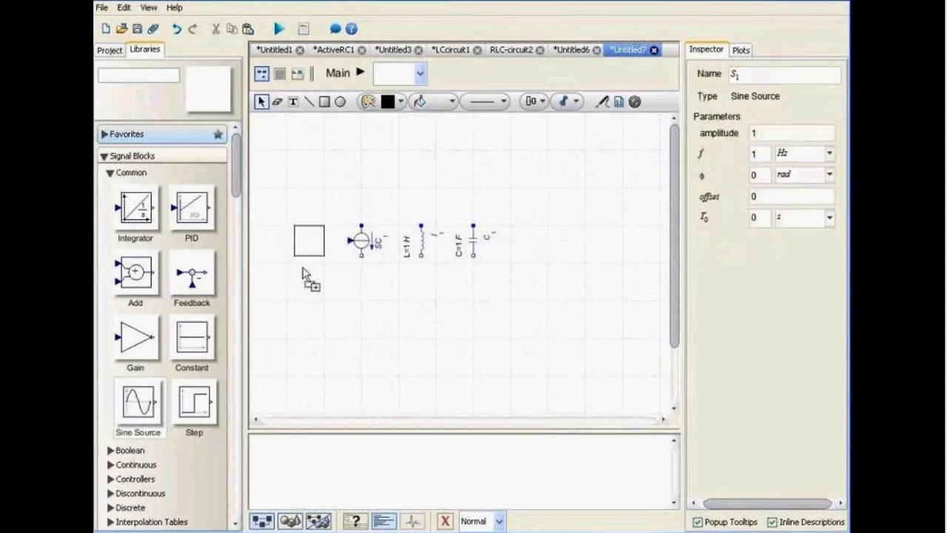
pyautogui.click(329, 321)
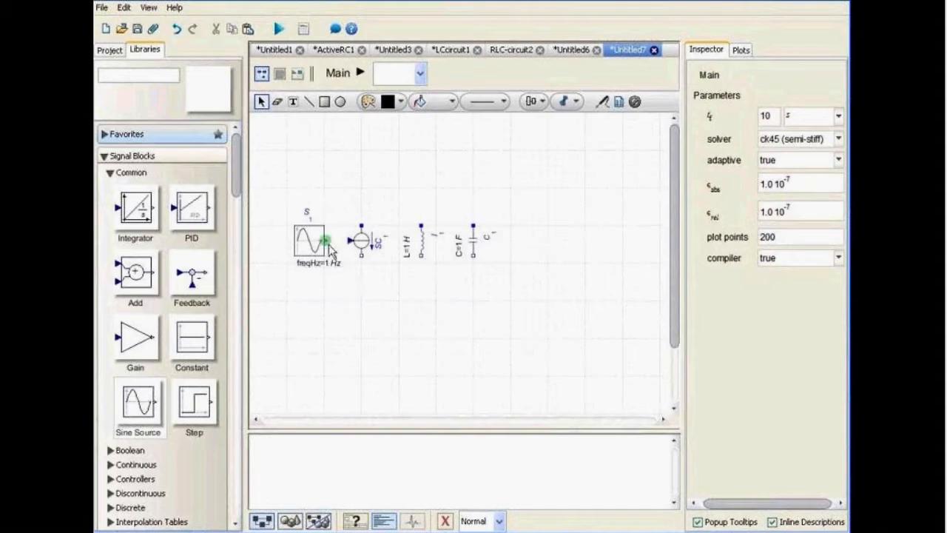
# Step: Wire the sine source to the current source's input and connect the current source, inductor and capacitor in parallel
pyautogui.moveTo(325, 240); pyautogui.dragTo(350, 240)
pyautogui.moveTo(361, 223); pyautogui.dragTo(421, 224)
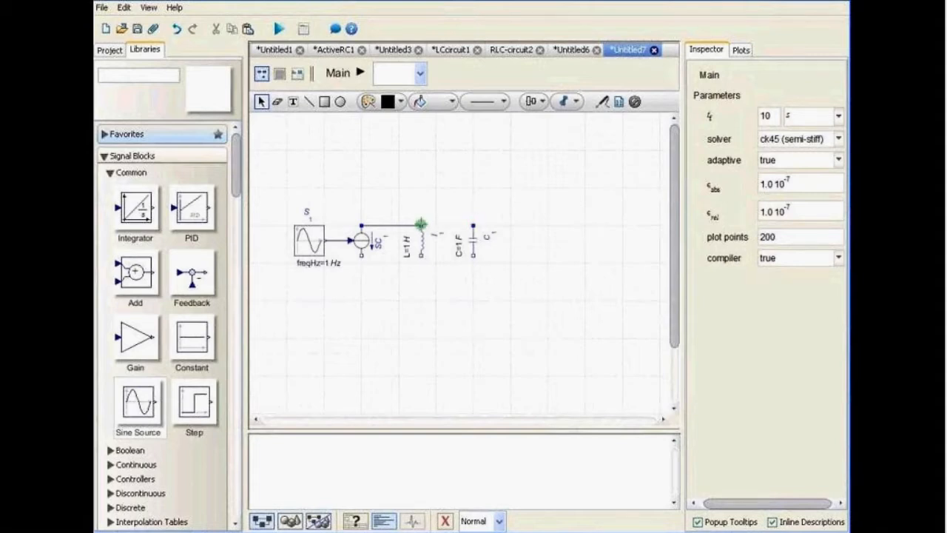
pyautogui.moveTo(421, 224); pyautogui.dragTo(473, 224)
pyautogui.moveTo(361, 255); pyautogui.dragTo(421, 255)
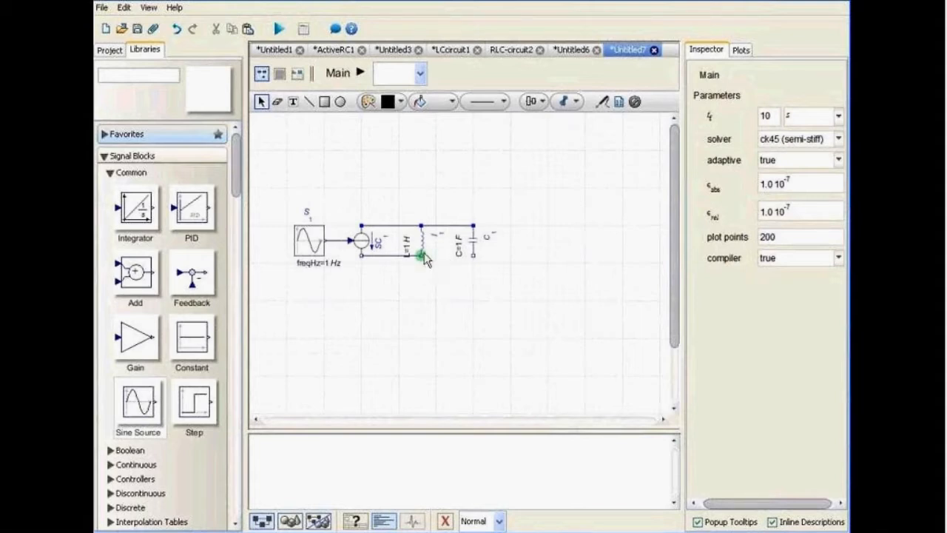
pyautogui.moveTo(421, 255); pyautogui.dragTo(472, 255)
# Step: Review the parameters of the inductor, including its available inductance units, and those of the capacitor and sine source
pyautogui.click(421, 239)
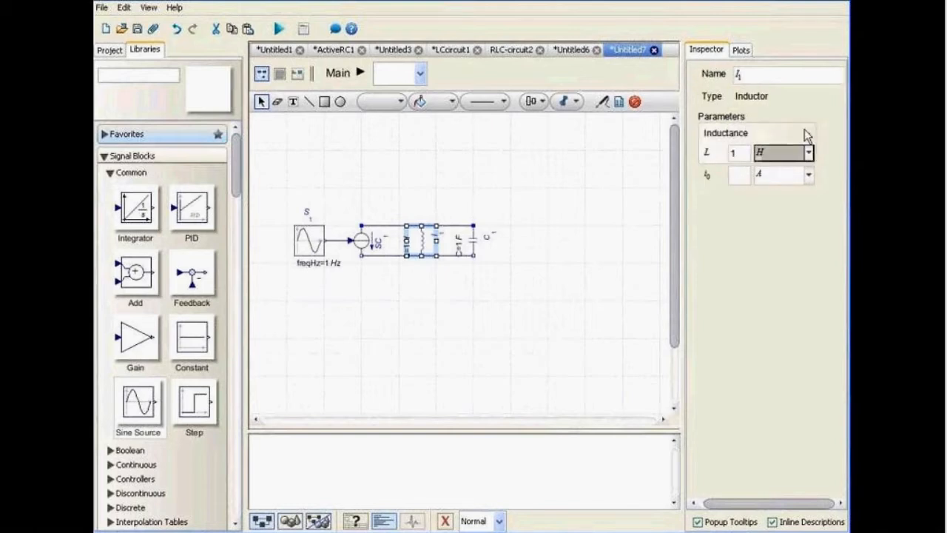
pyautogui.click(802, 149)
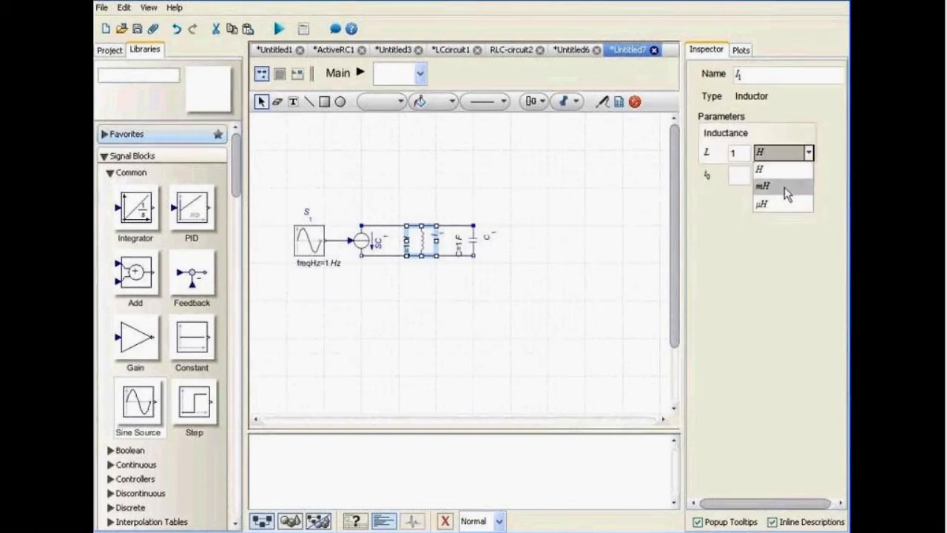
pyautogui.click(727, 248)
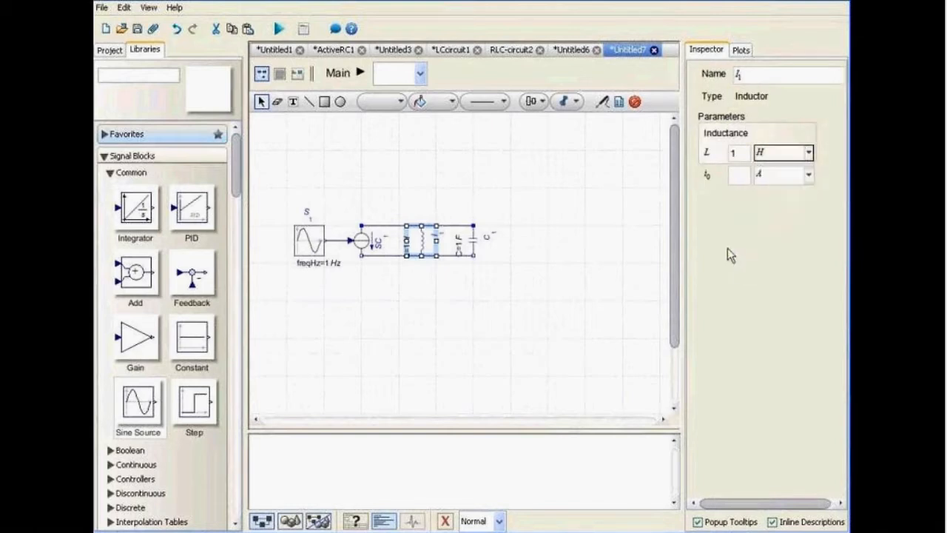
pyautogui.click(572, 250)
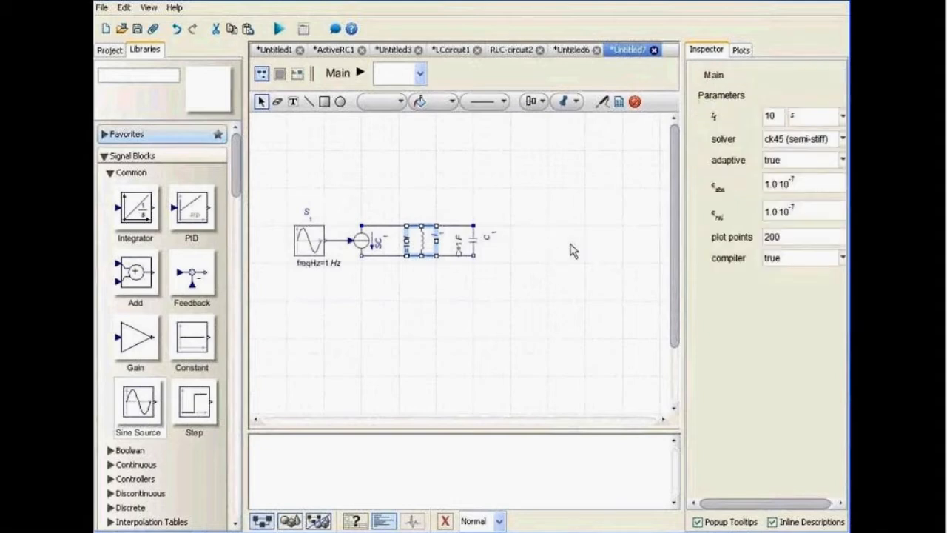
pyautogui.click(474, 240)
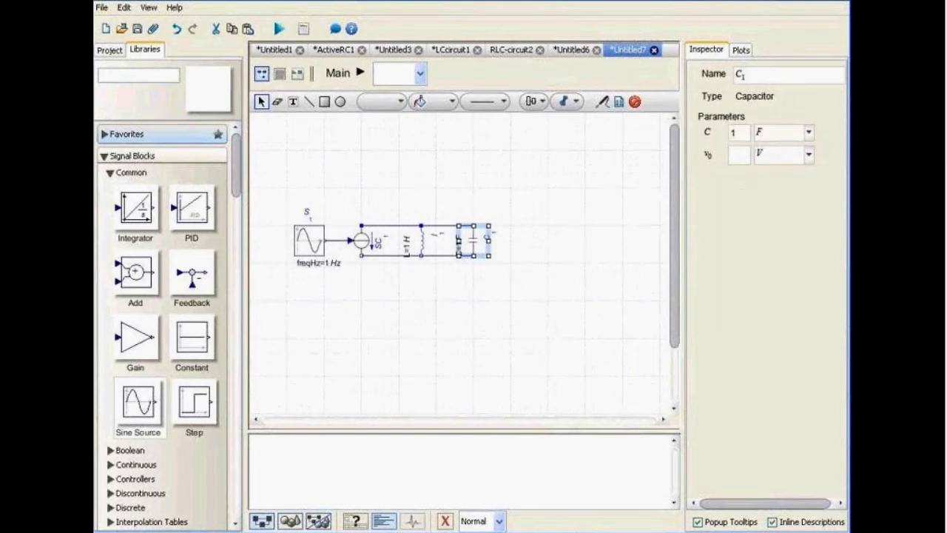
pyautogui.click(574, 311)
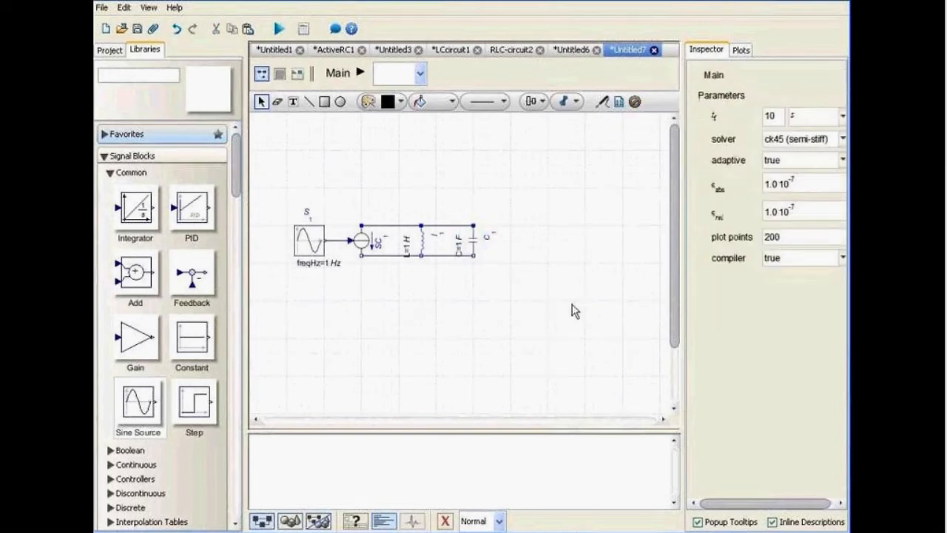
pyautogui.click(308, 242)
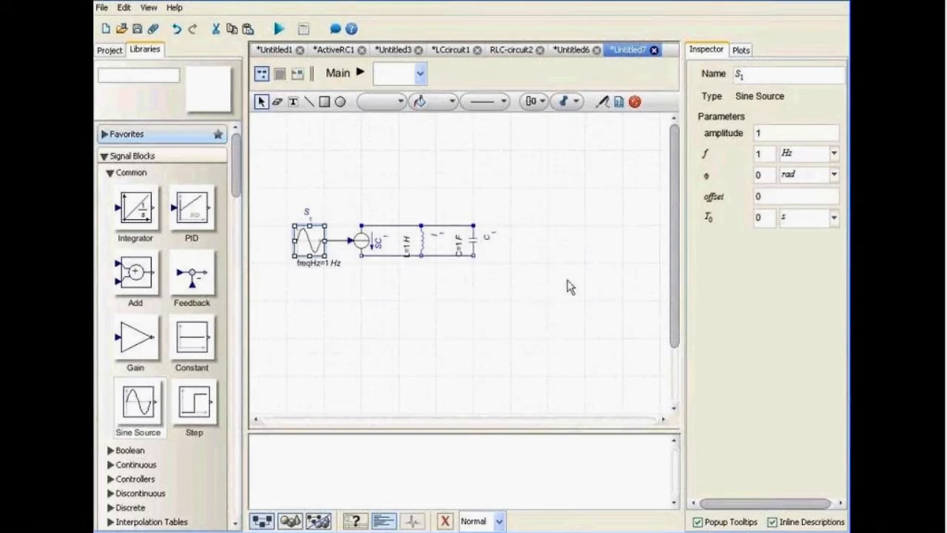
pyautogui.click(775, 135)
pyautogui.click(560, 318)
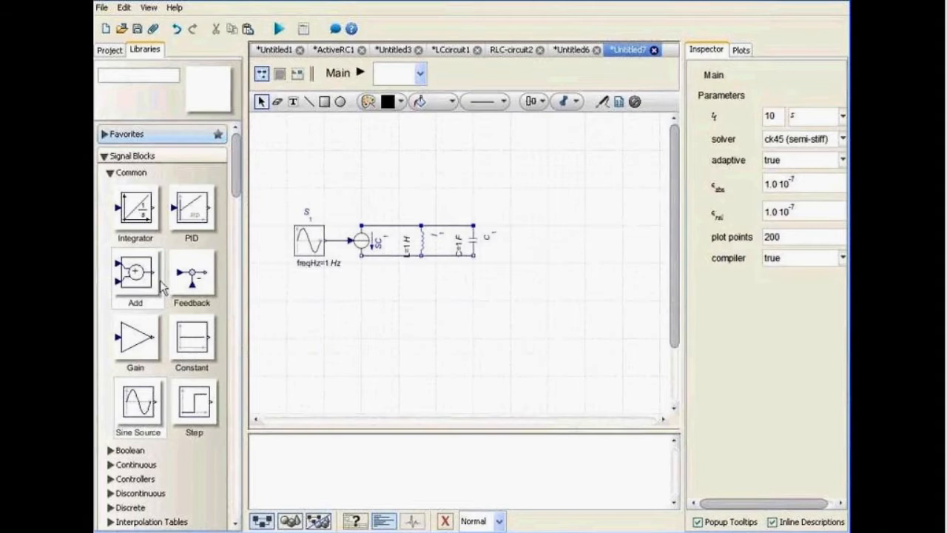
# Step: Place a Ground component below the circuit and connect it to the inductor's lower node
pyautogui.scroll(-10, 163, 289)
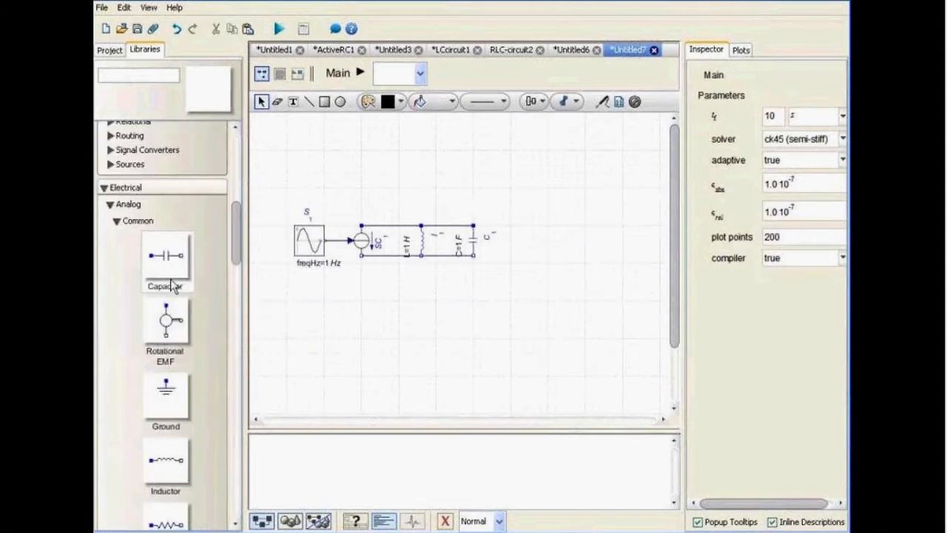
pyautogui.scroll(-3, 159, 326)
pyautogui.moveTo(164, 336); pyautogui.dragTo(394, 295)
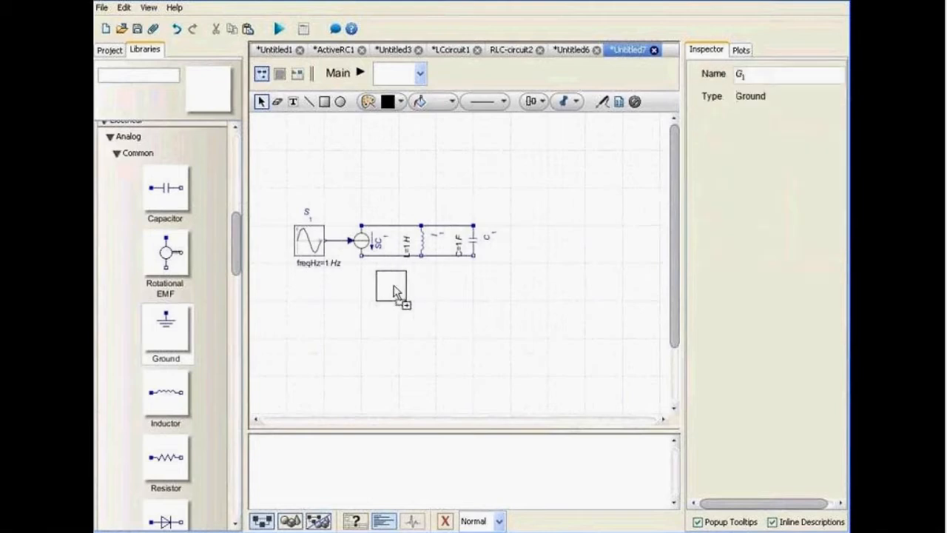
pyautogui.click(385, 340)
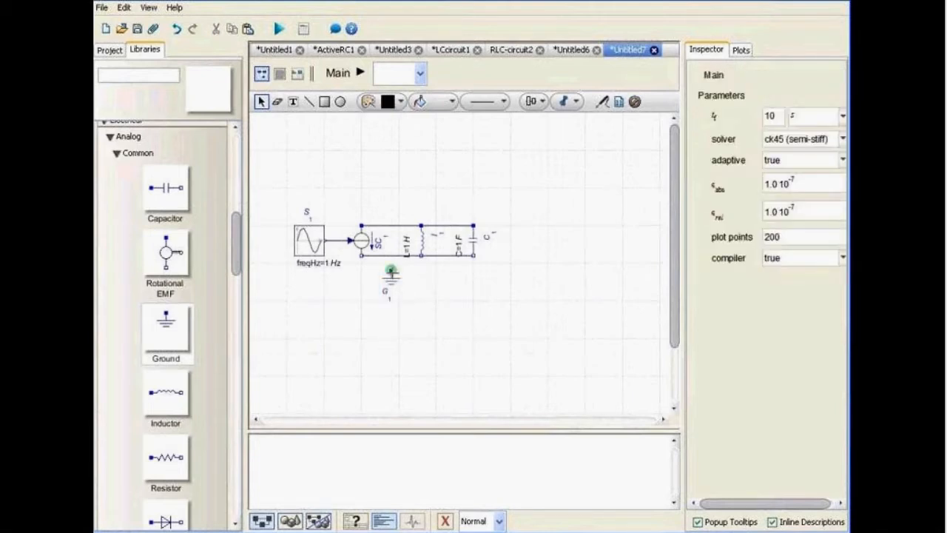
pyautogui.click(390, 277)
pyautogui.moveTo(391, 278)
pyautogui.mouseDown()
pyautogui.moveTo(421, 275)
pyautogui.moveTo(421, 255)
pyautogui.mouseUp()
pyautogui.click(416, 337)
# Step: Attach a probe to the capacitor's upper terminal, place it above and to the right of the circuit, and have it measure voltage
pyautogui.click(474, 225)
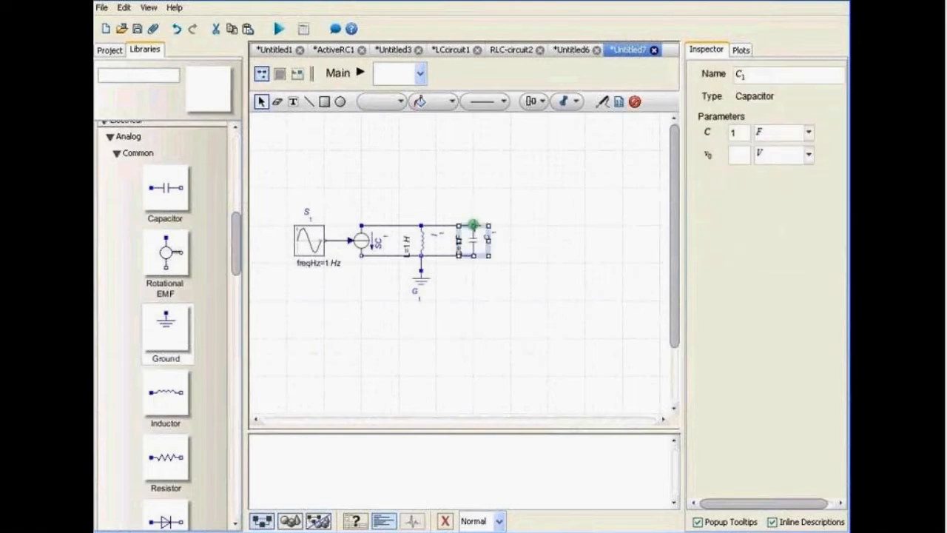
pyautogui.rightClick(474, 225)
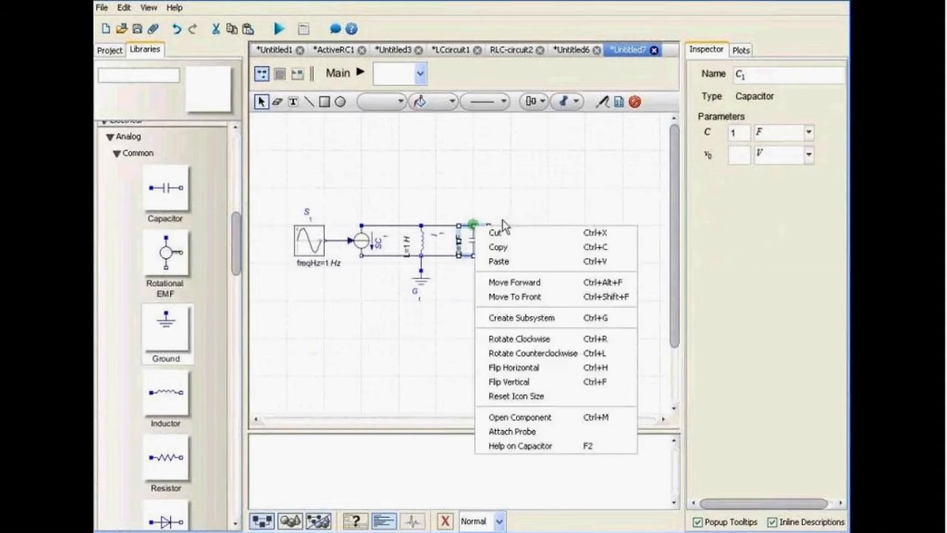
pyautogui.click(562, 431)
pyautogui.moveTo(560, 306); pyautogui.dragTo(515, 183)
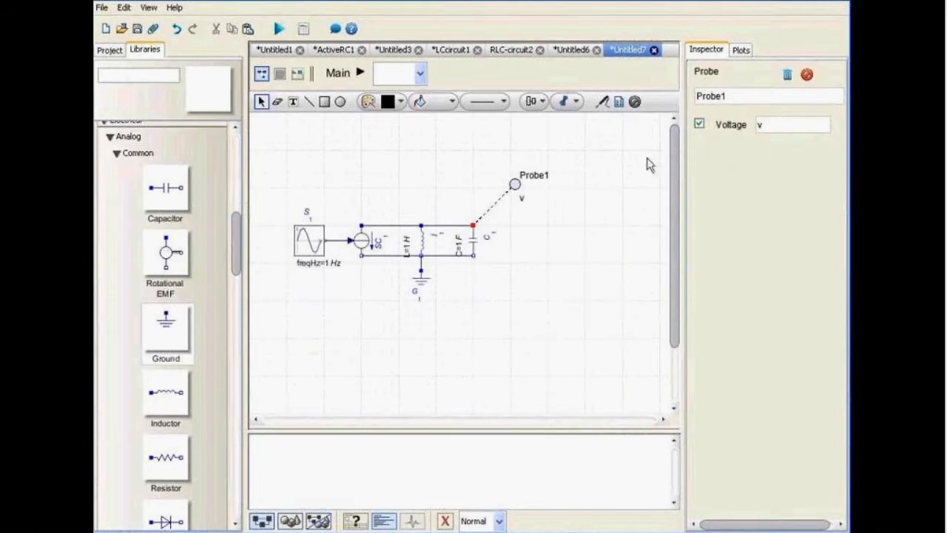
pyautogui.click(699, 124)
pyautogui.click(699, 123)
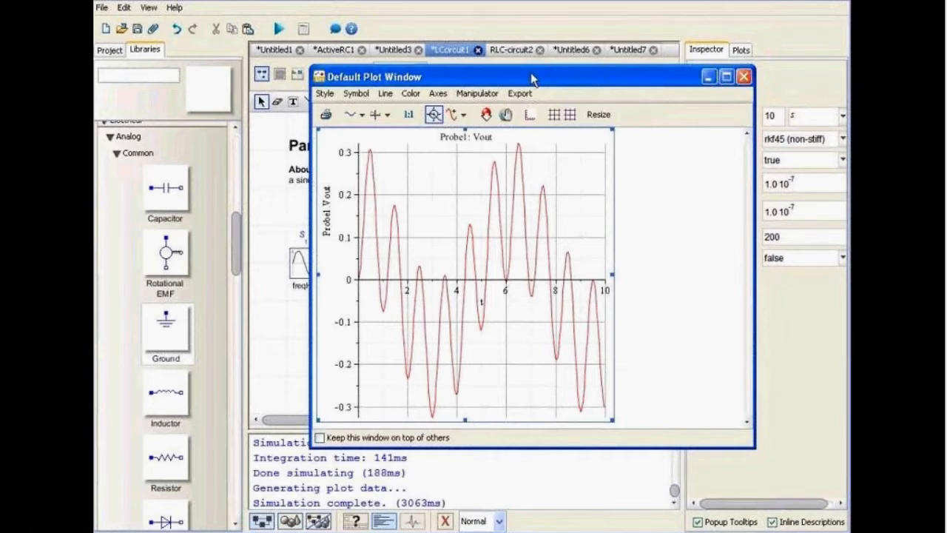
# Step: Shift the Vout plot window aside and set its point probe to snap to the curve's data points
pyautogui.moveTo(531, 78); pyautogui.dragTo(599, 82)
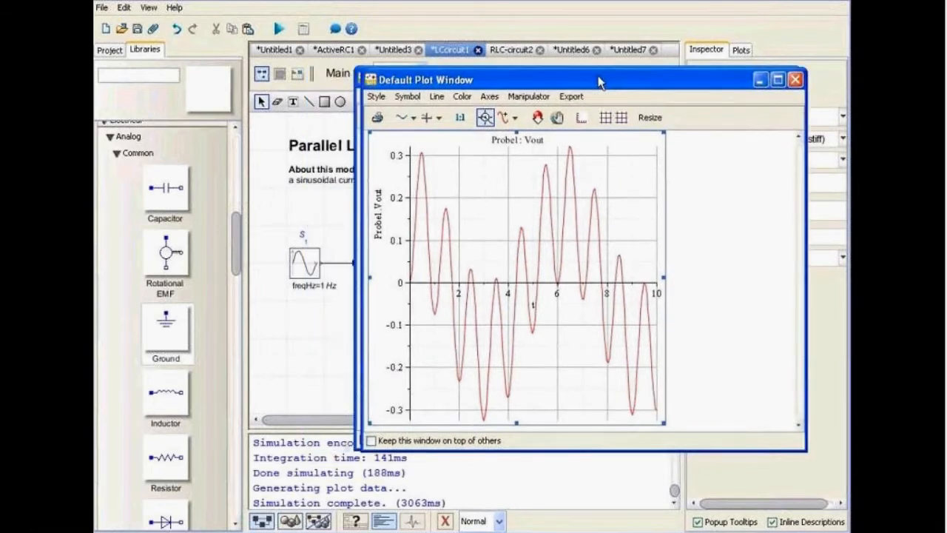
pyautogui.moveTo(600, 81); pyautogui.dragTo(617, 82)
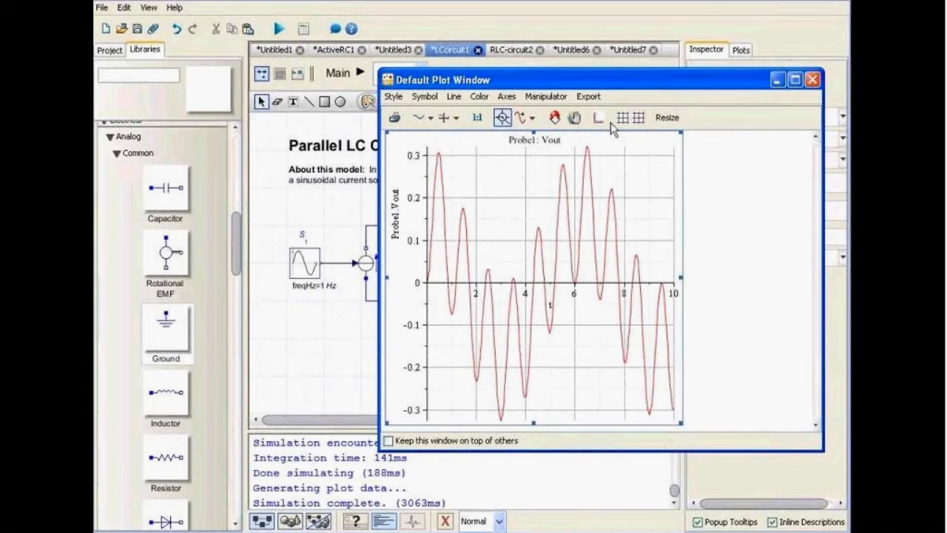
pyautogui.click(531, 120)
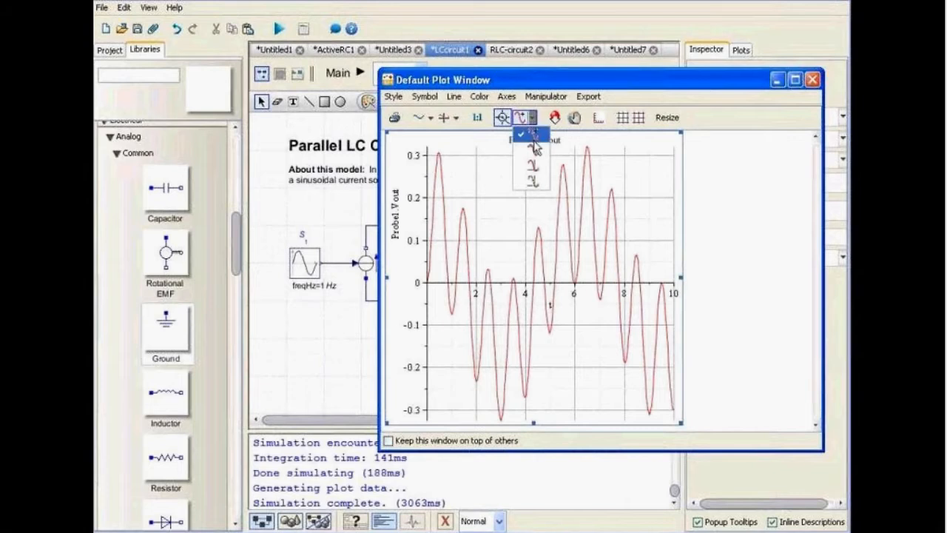
pyautogui.click(534, 148)
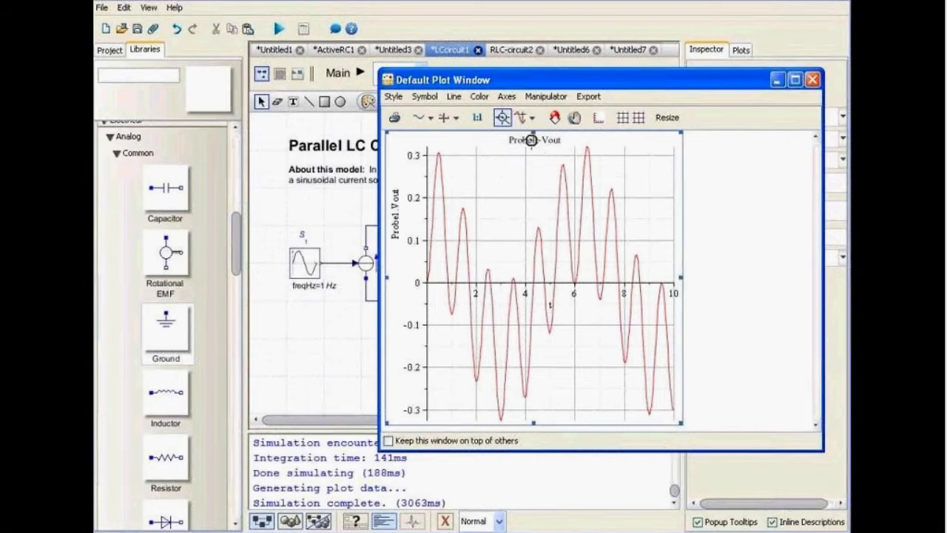
pyautogui.click(533, 118)
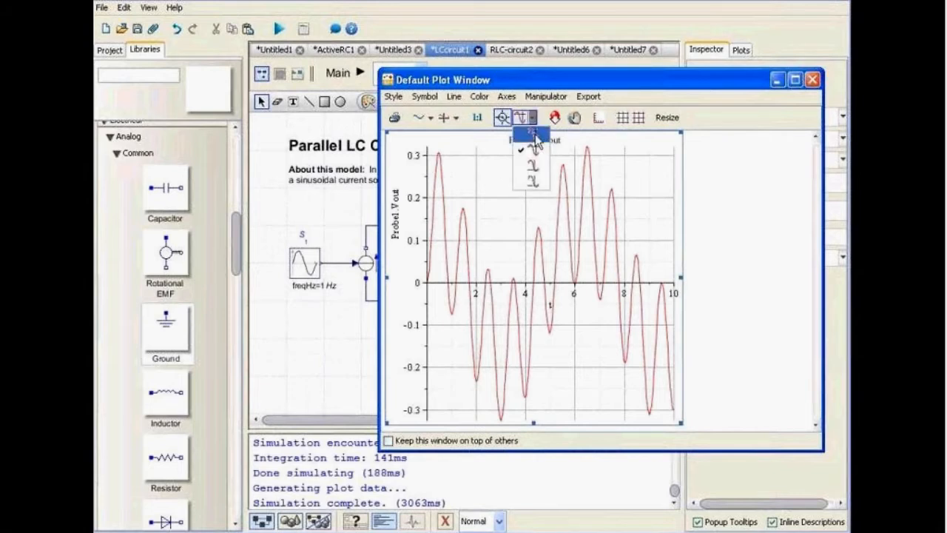
pyautogui.click(535, 134)
pyautogui.click(533, 119)
pyautogui.click(535, 178)
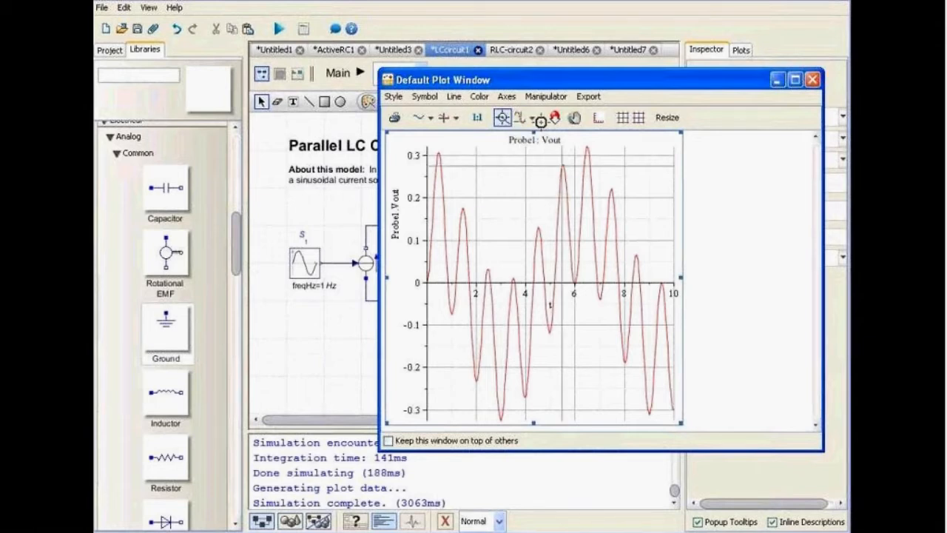
# Step: Read the time and voltage coordinates at several points on the Vout curve, including the peak between 4 and 5 seconds
pyautogui.click(557, 207)
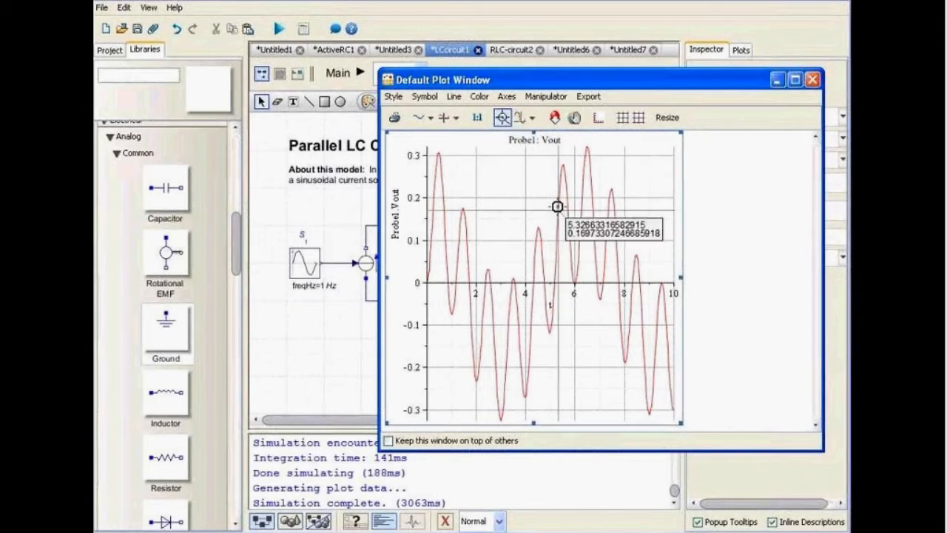
pyautogui.click(542, 262)
pyautogui.click(532, 272)
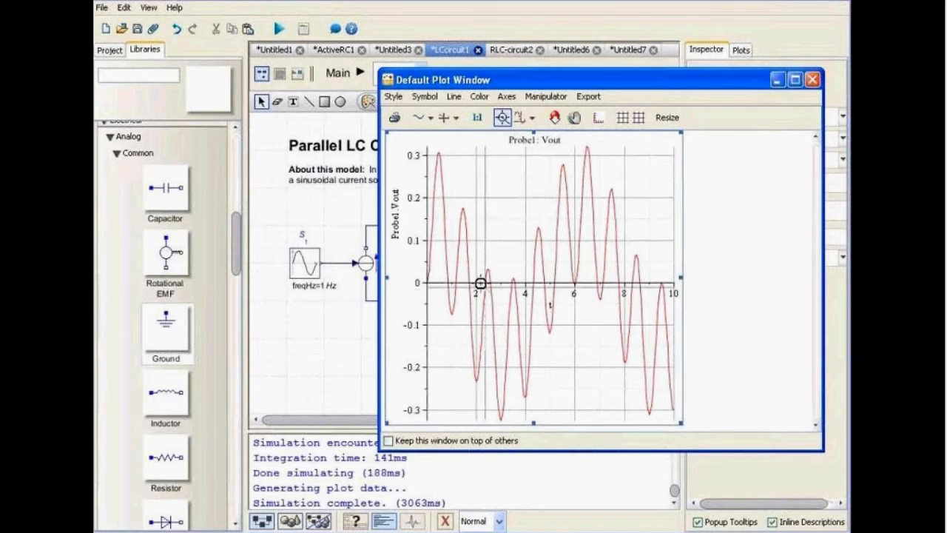
pyautogui.click(541, 228)
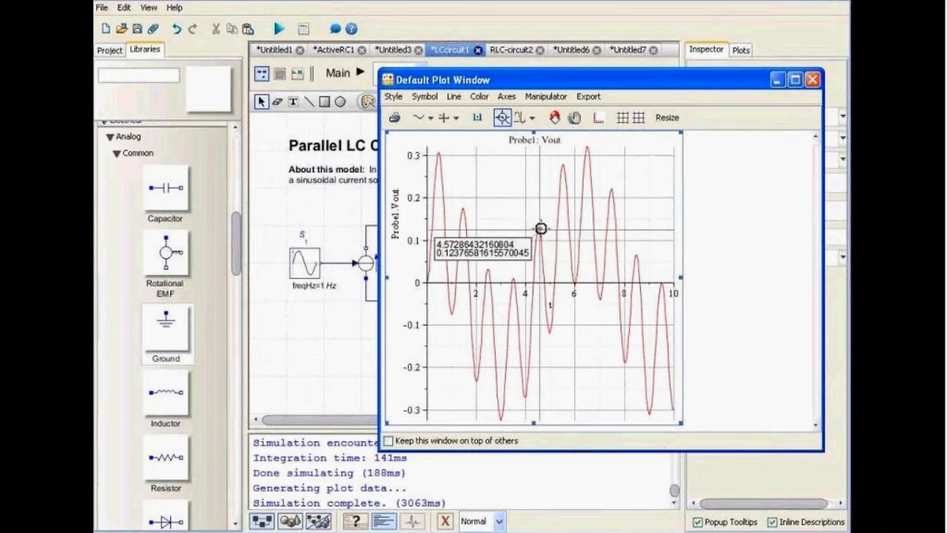
pyautogui.moveTo(541, 229); pyautogui.dragTo(539, 228)
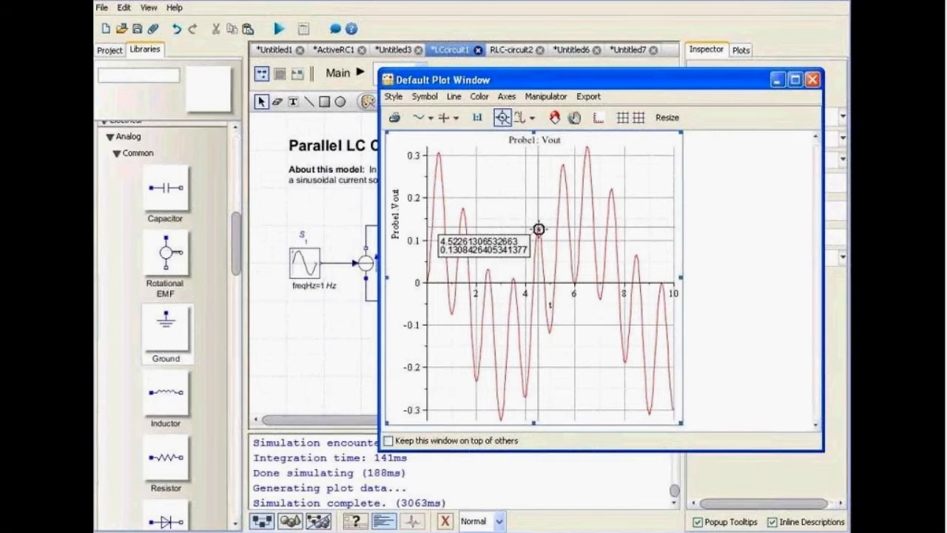
# Step: Minimize the plot window and review the LCcircuit1 simulation log from model preparation to completion
pyautogui.click(774, 81)
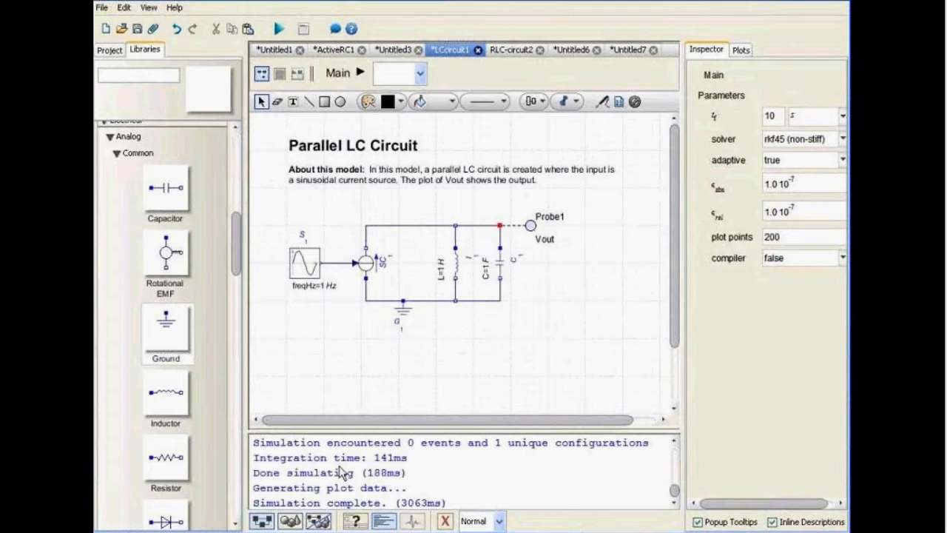
pyautogui.click(674, 453)
pyautogui.click(676, 457)
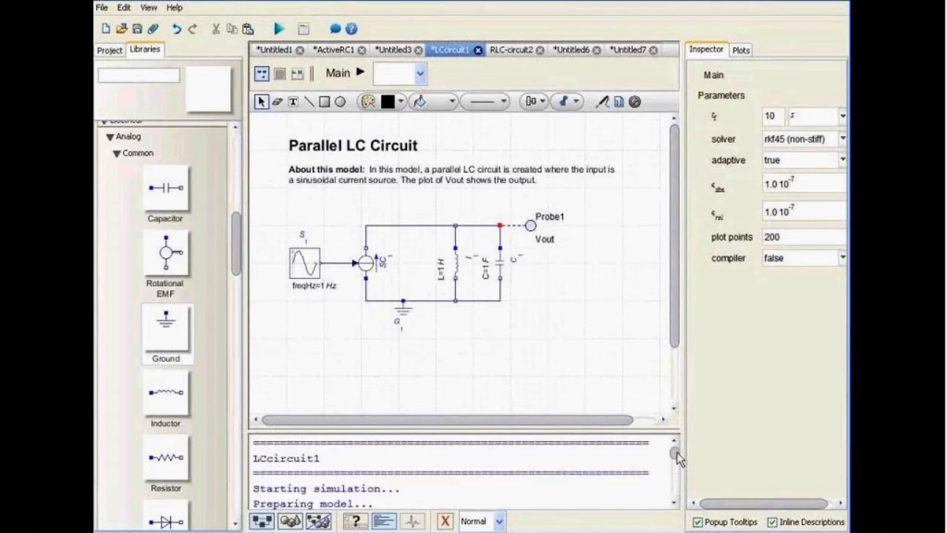
pyautogui.scroll(-1, 506, 466)
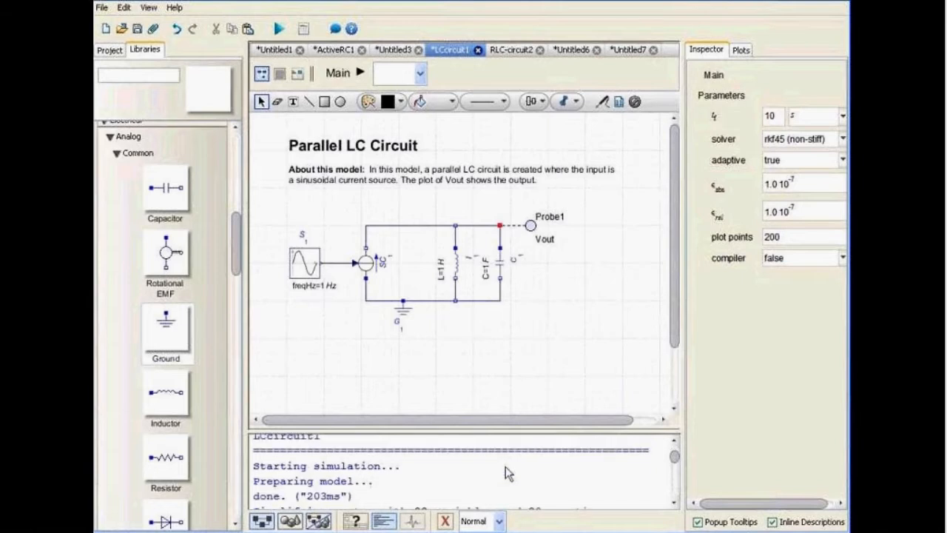
pyautogui.scroll(-1, 506, 466)
pyautogui.scroll(2, 255, 475)
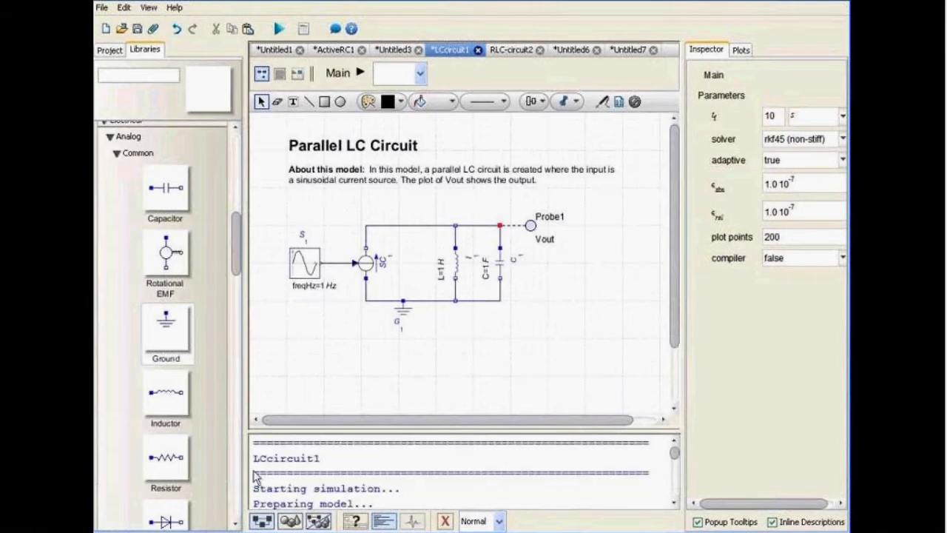
pyautogui.scroll(-1, 502, 468)
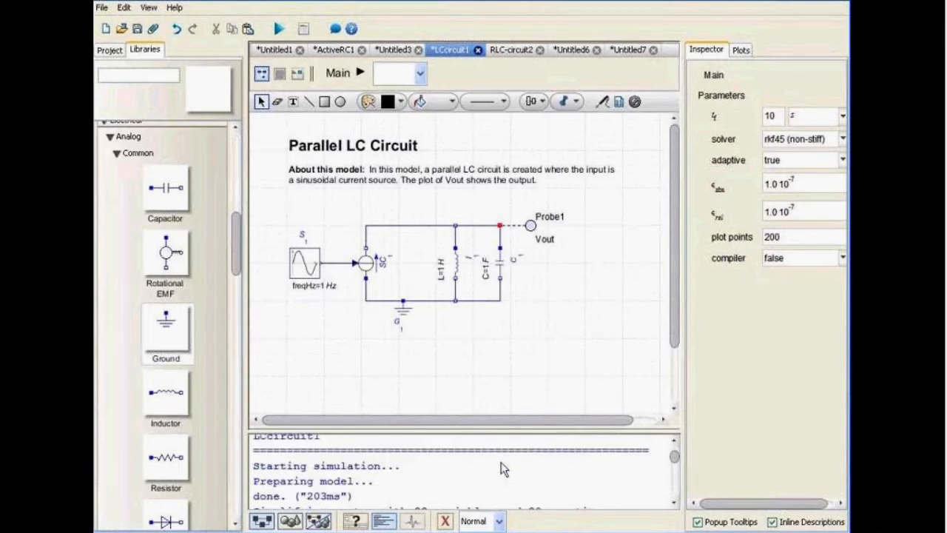
pyautogui.scroll(-1, 502, 469)
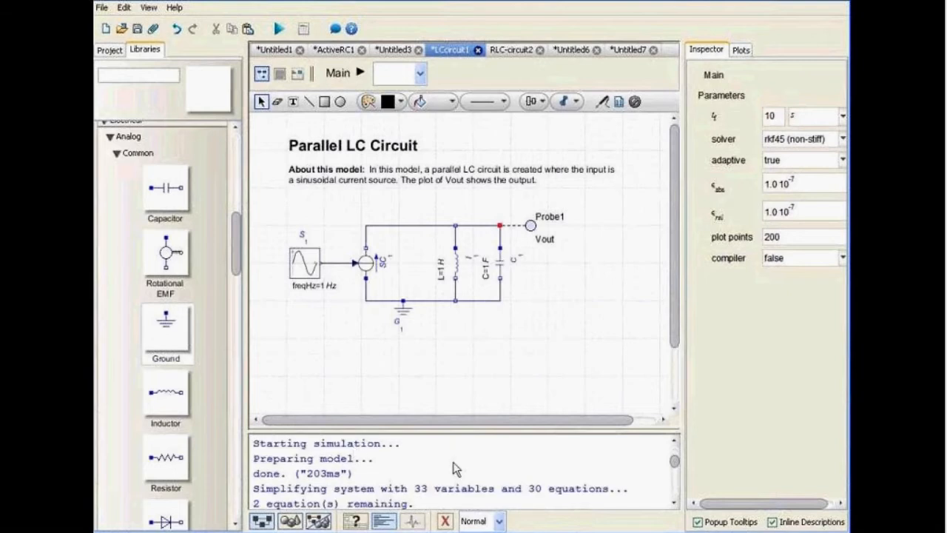
pyautogui.scroll(-1, 456, 469)
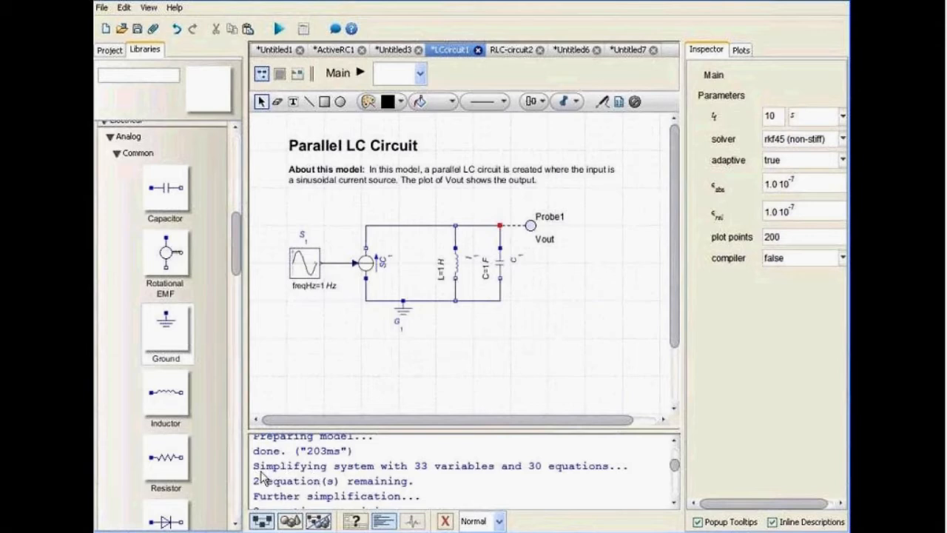
pyautogui.scroll(-1, 476, 467)
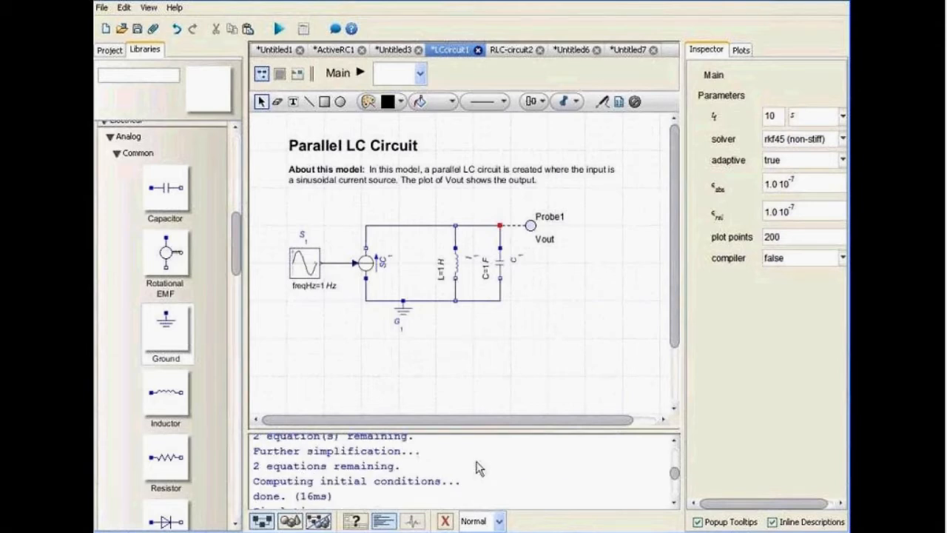
pyautogui.scroll(-1, 476, 467)
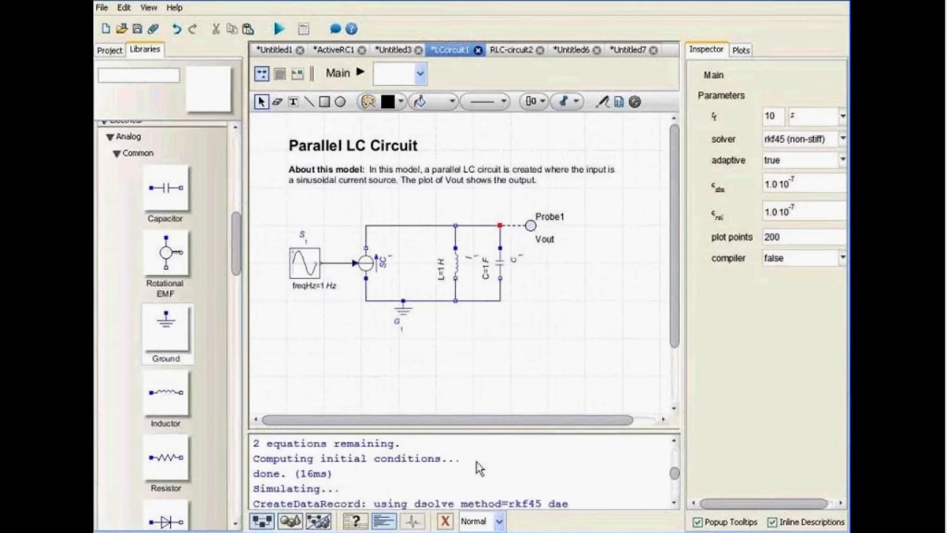
pyautogui.scroll(-1, 476, 467)
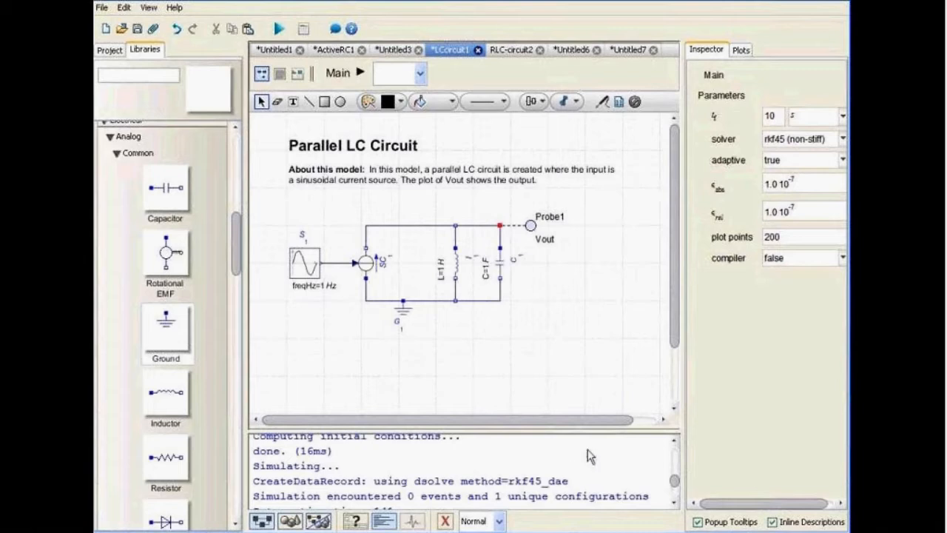
pyautogui.scroll(-1, 588, 449)
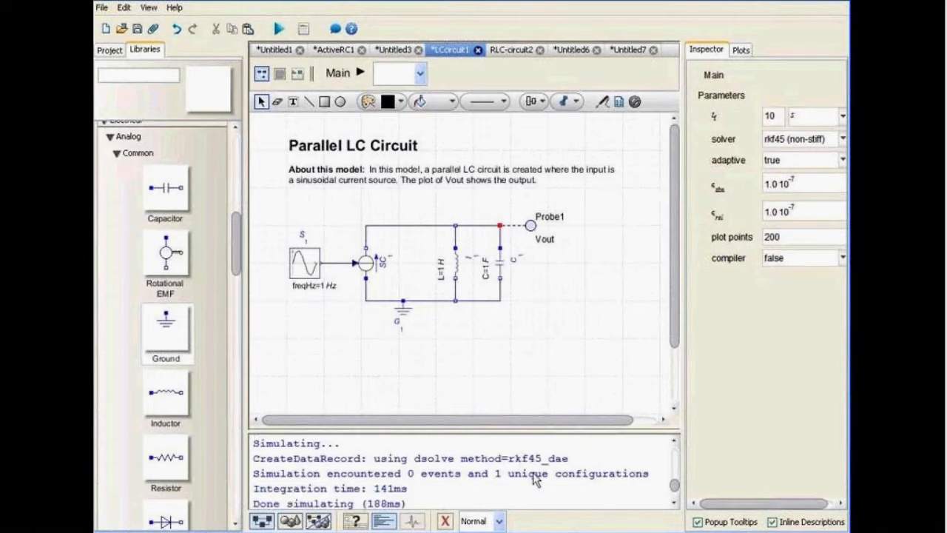
pyautogui.scroll(-1, 536, 472)
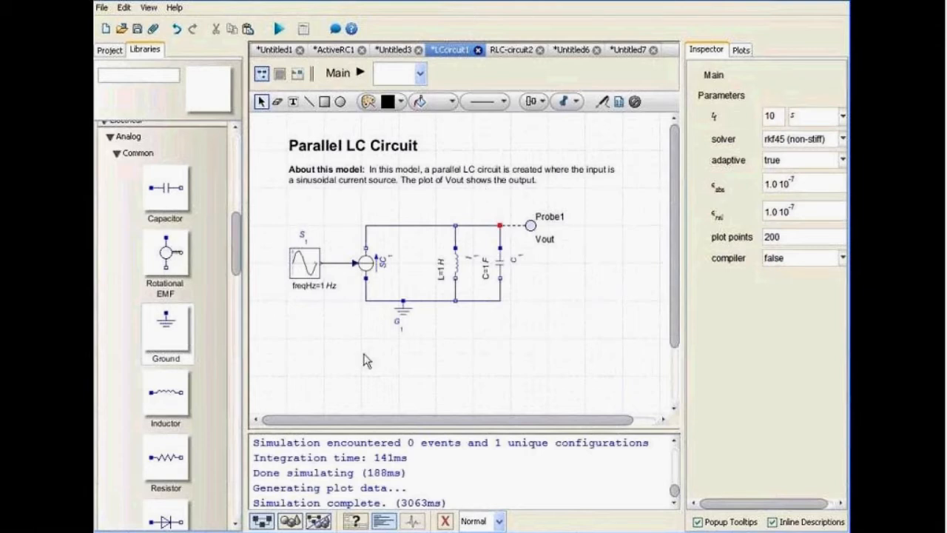
# Step: Create an attachment named Equations1 for LCcircuit1 from the Equations template
pyautogui.click(154, 30)
pyautogui.click(370, 234)
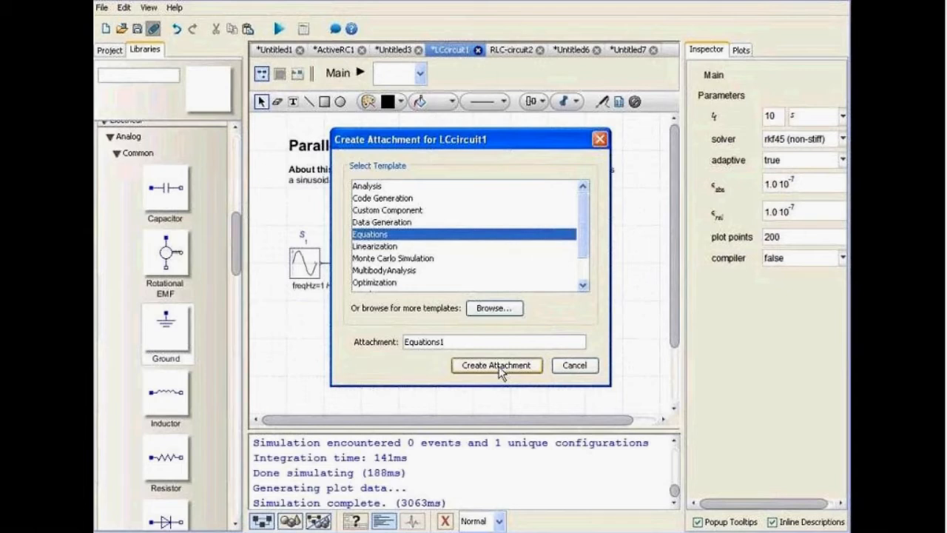
pyautogui.click(497, 365)
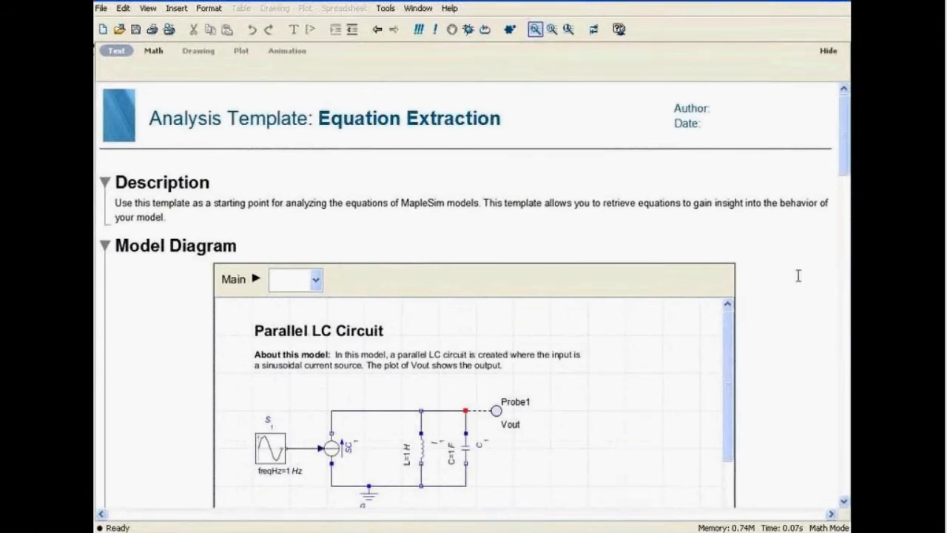
# Step: Retrieve the complete Main system from the MapleSim model into the Equation Extraction template
pyautogui.scroll(-1, 798, 275)
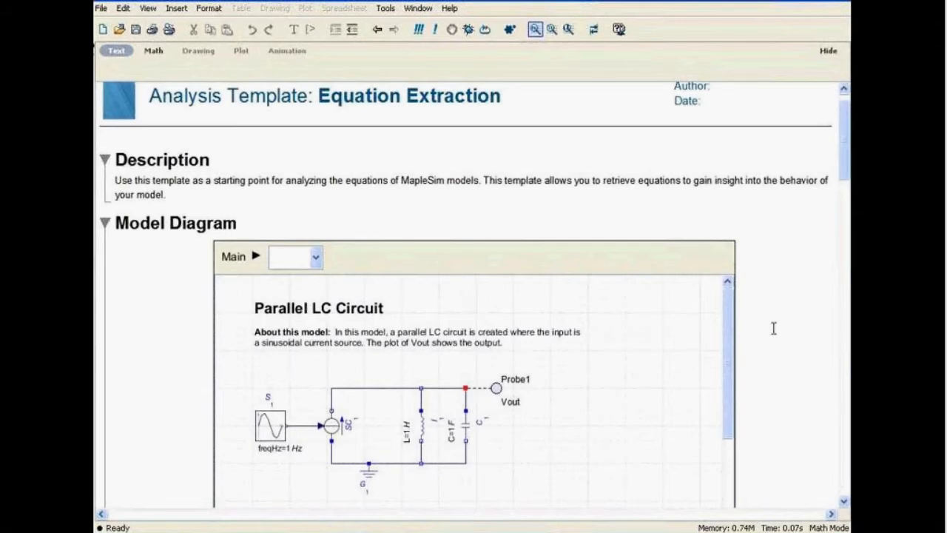
pyautogui.scroll(-1, 773, 327)
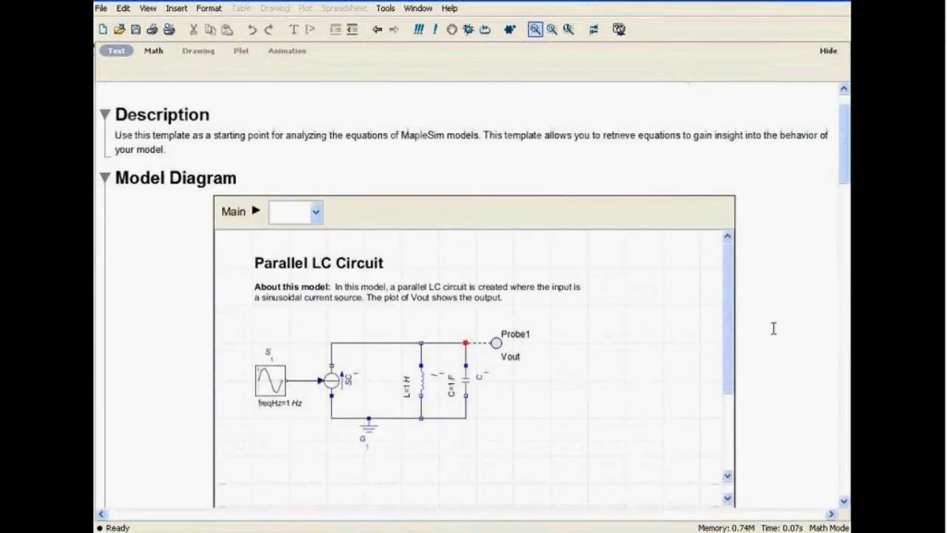
pyautogui.scroll(-1, 773, 328)
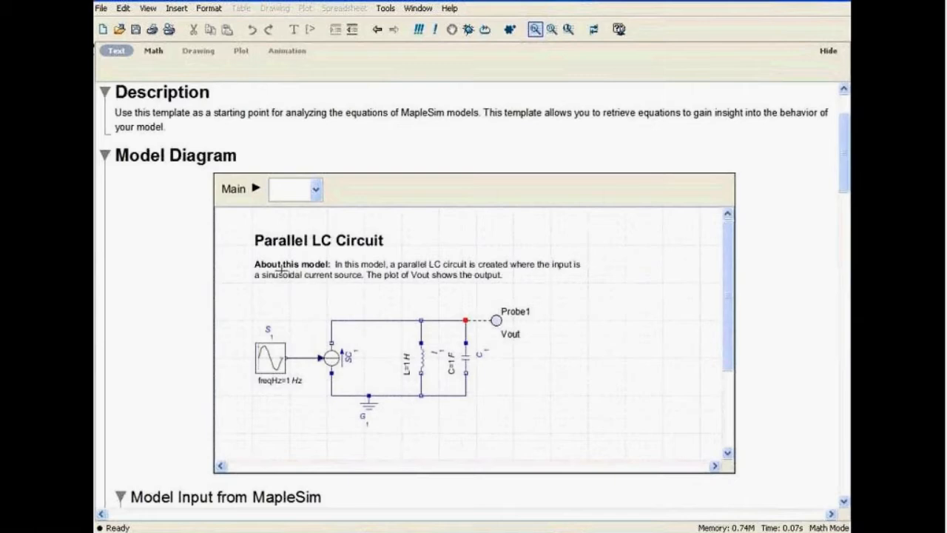
pyautogui.scroll(-3, 778, 360)
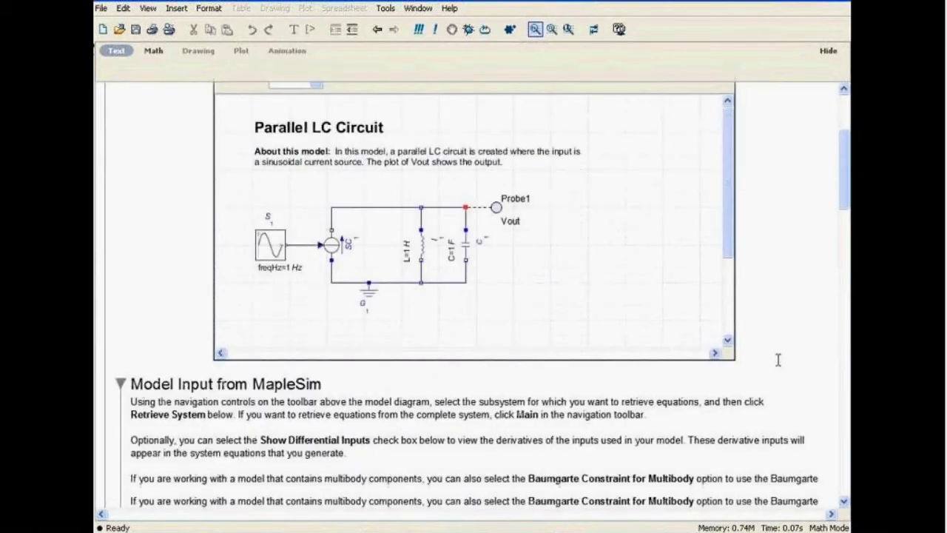
pyautogui.scroll(-5, 777, 359)
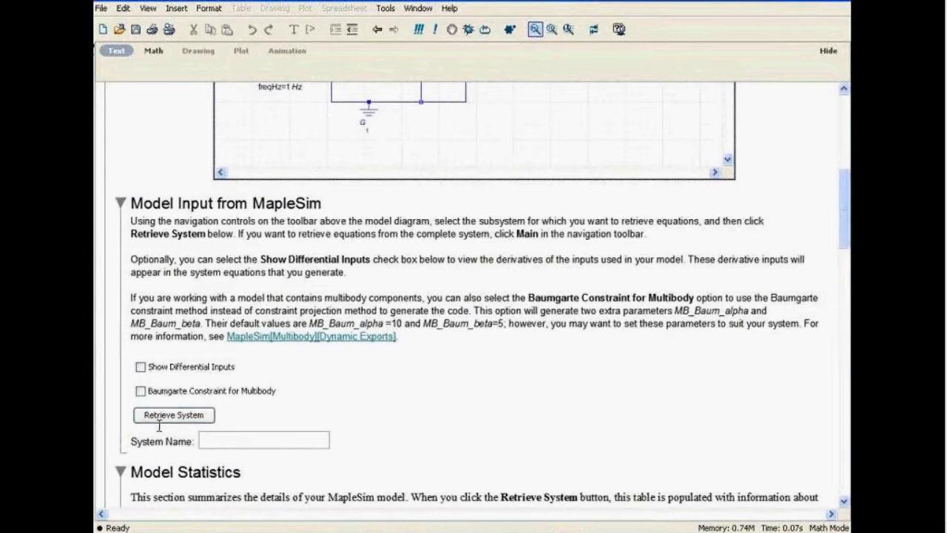
pyautogui.click(171, 419)
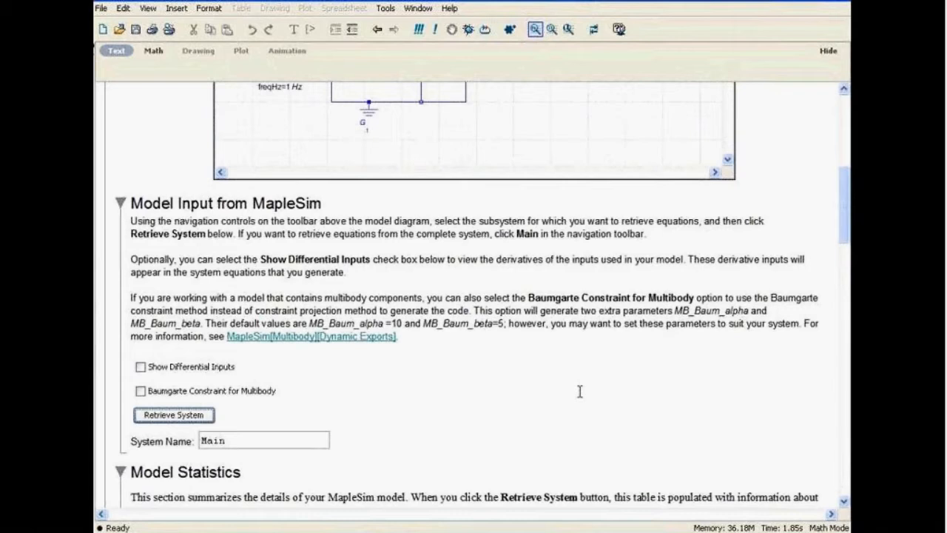
# Step: Review the template's Model Statistics, Parameter Management and Variable Management sections for the retrieved system
pyautogui.scroll(-1, 580, 391)
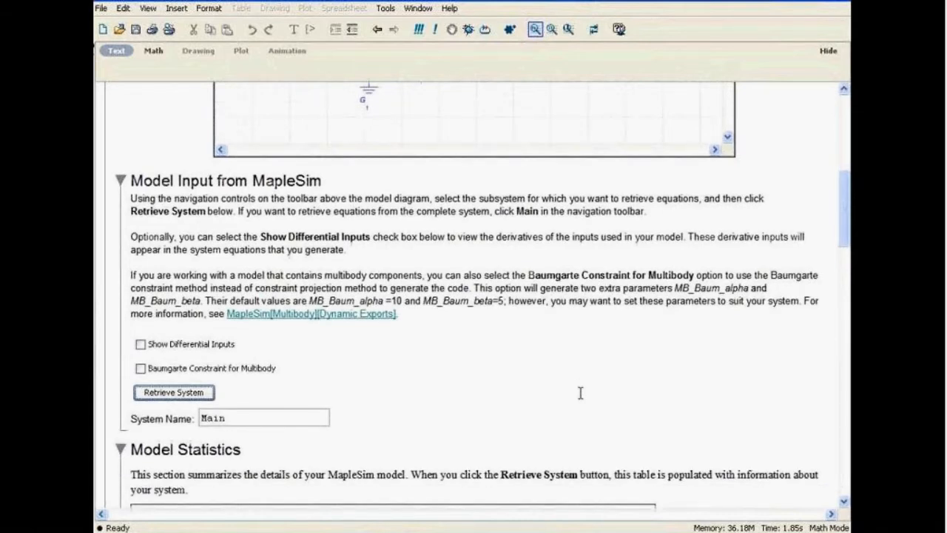
pyautogui.scroll(-3, 580, 393)
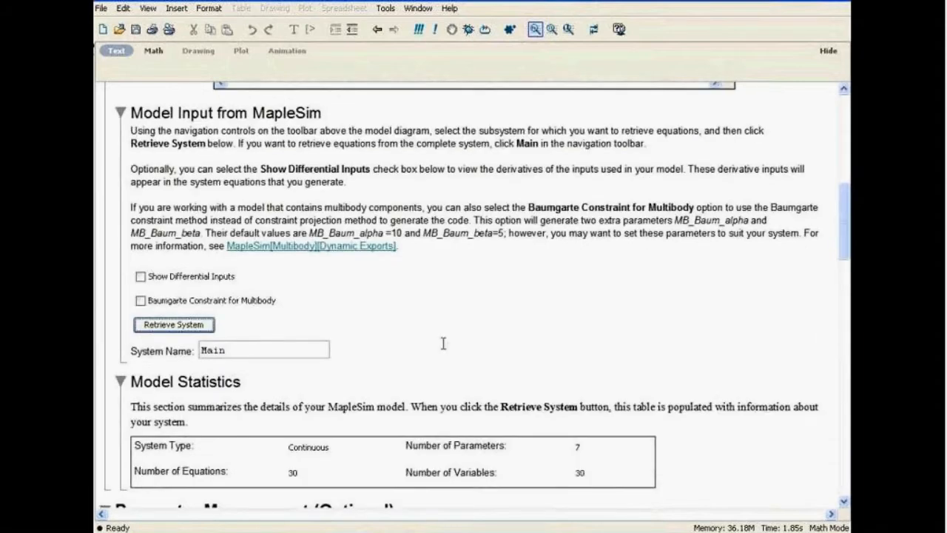
pyautogui.scroll(-3, 546, 375)
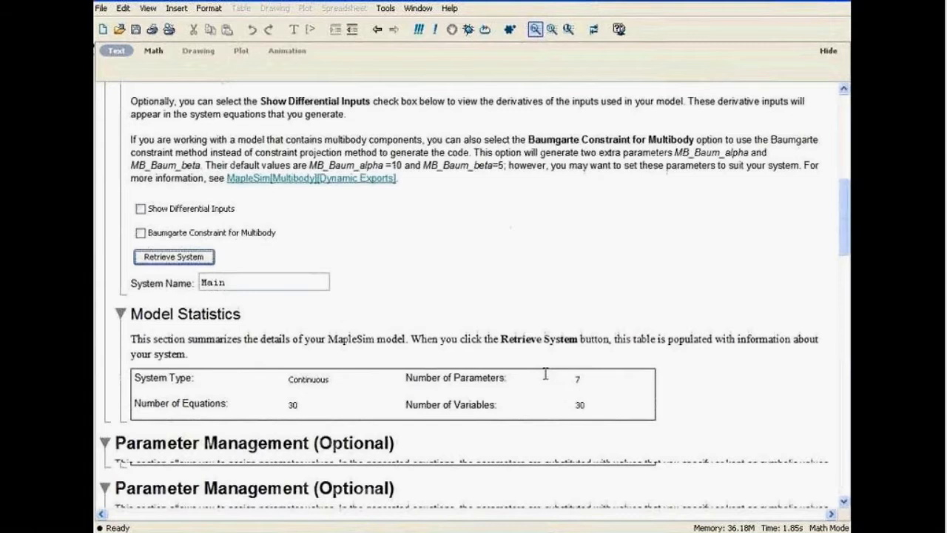
pyautogui.scroll(-2, 545, 375)
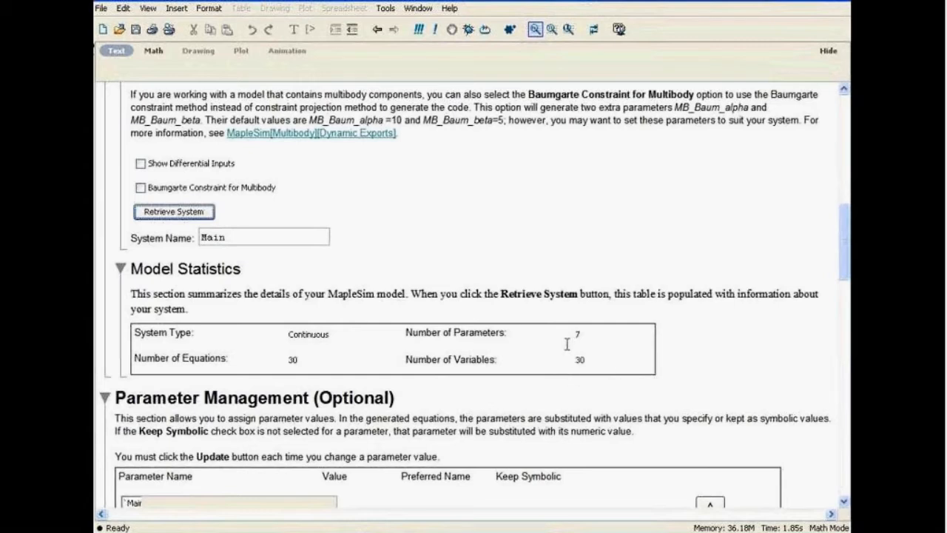
pyautogui.scroll(-1, 569, 348)
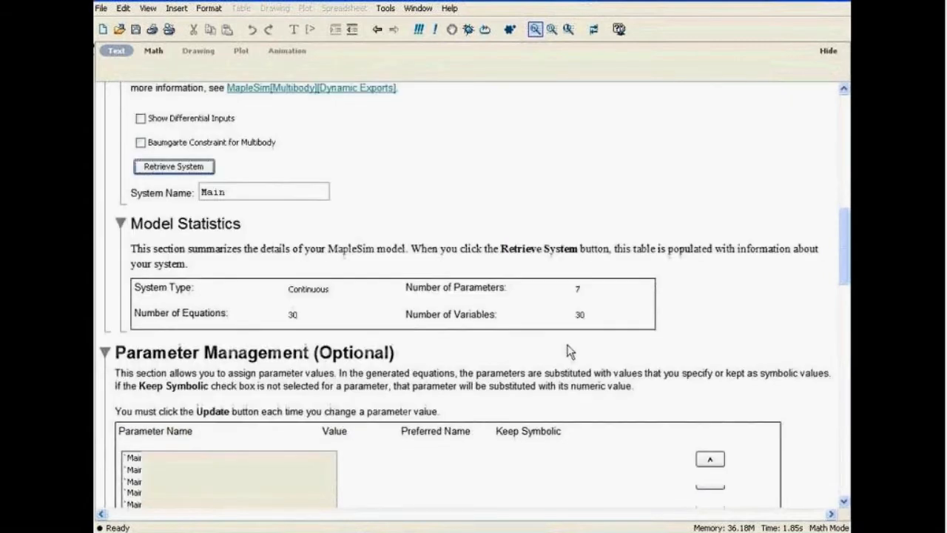
pyautogui.scroll(-2, 570, 352)
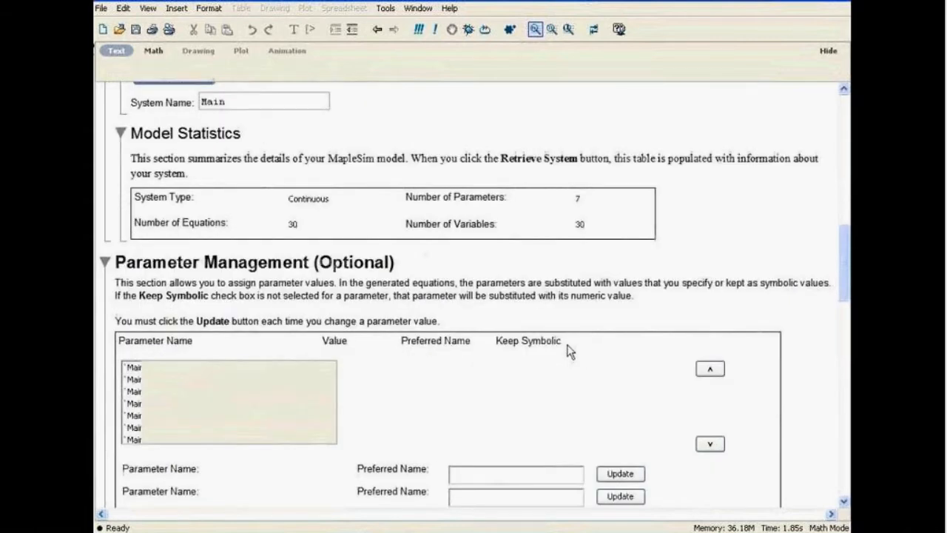
pyautogui.scroll(-3, 568, 351)
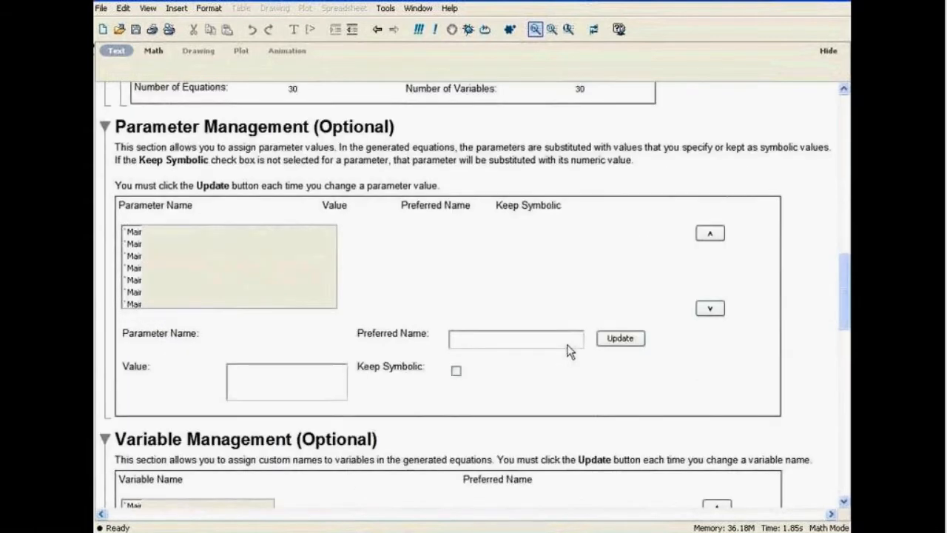
pyautogui.scroll(-4, 568, 349)
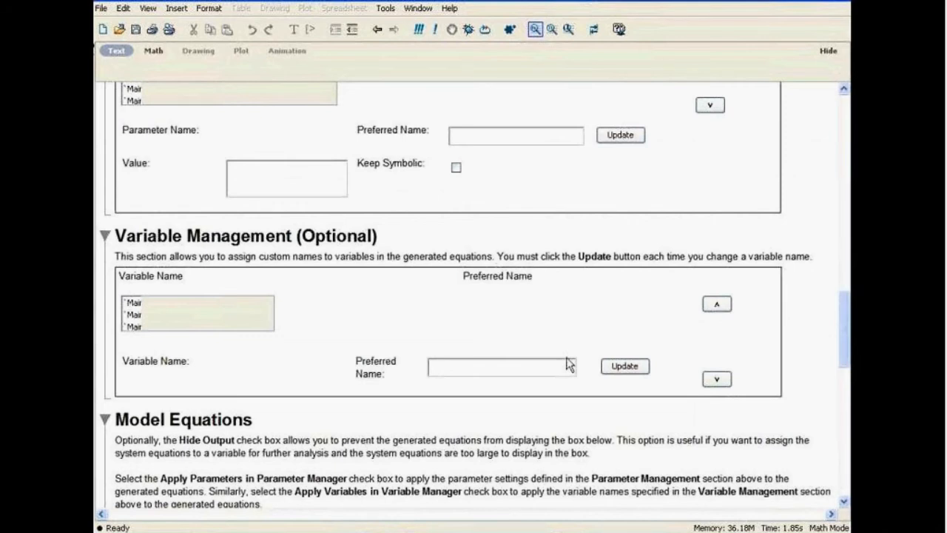
pyautogui.scroll(4, 489, 261)
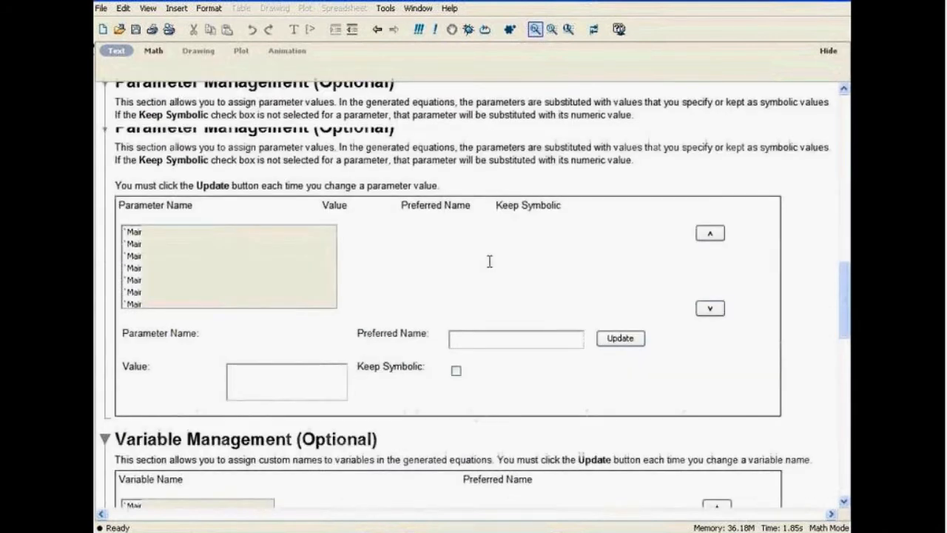
pyautogui.scroll(-2, 511, 247)
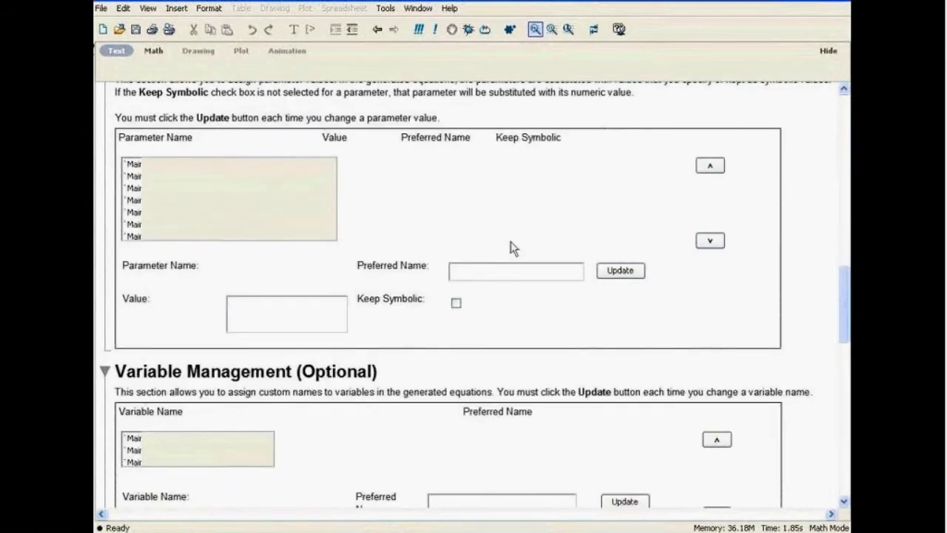
pyautogui.scroll(-5, 522, 309)
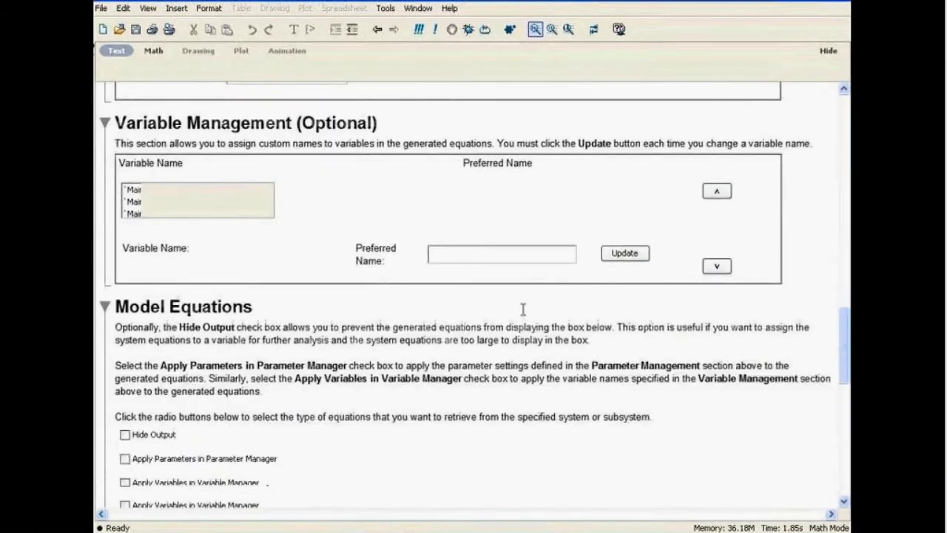
# Step: Display the System Equations of the retrieved circuit in the Model Equations section
pyautogui.scroll(-4, 522, 309)
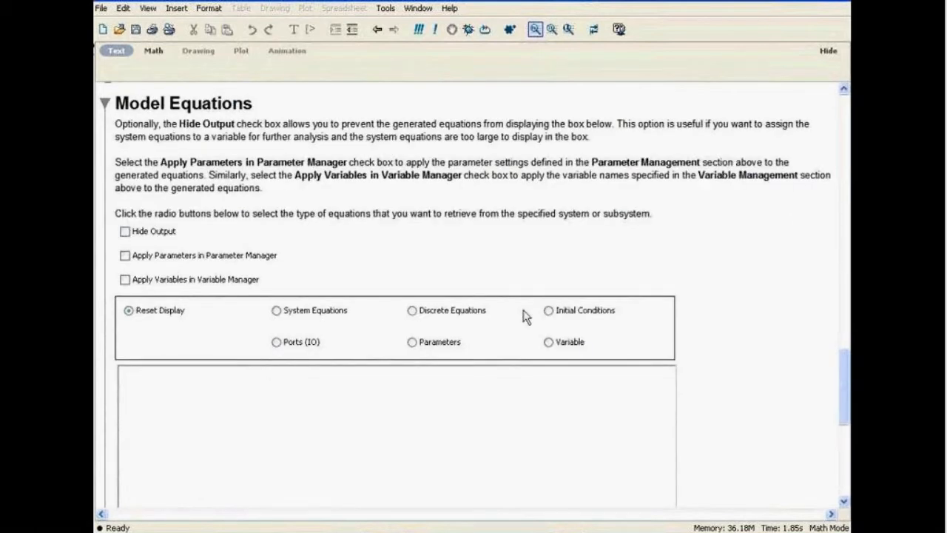
pyautogui.scroll(-1, 524, 316)
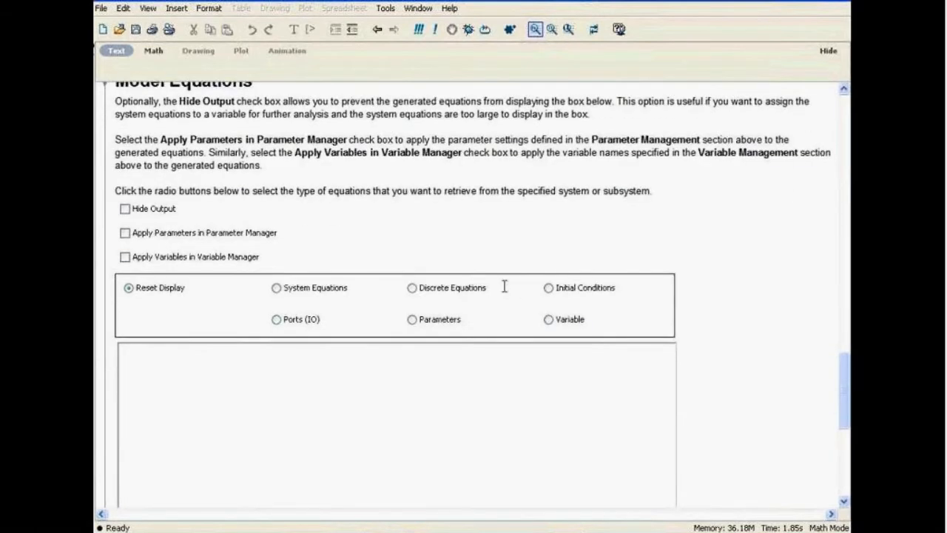
pyautogui.scroll(-1, 443, 281)
pyautogui.click(280, 245)
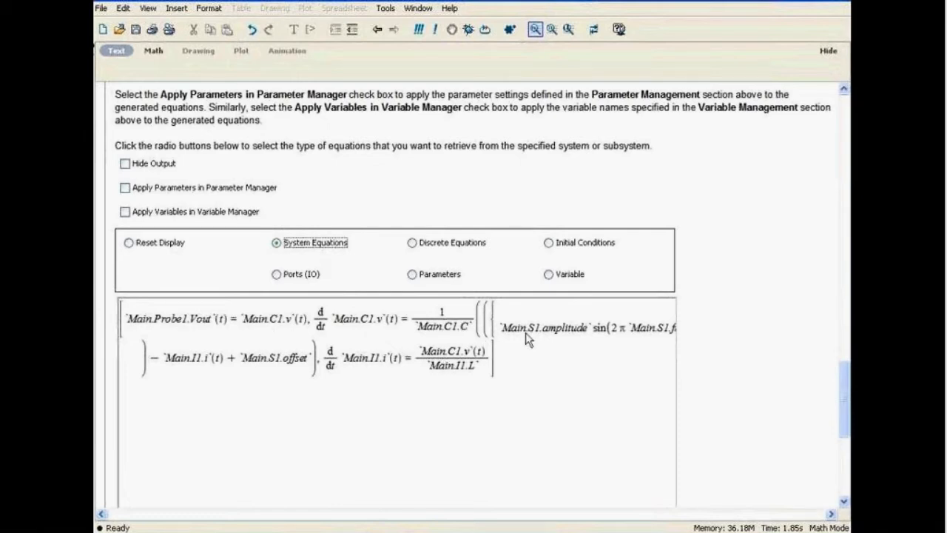
# Step: Examine the extracted system equations along their full length, including the sinusoidal source term, and the rest of the worksheet
pyautogui.click(550, 331)
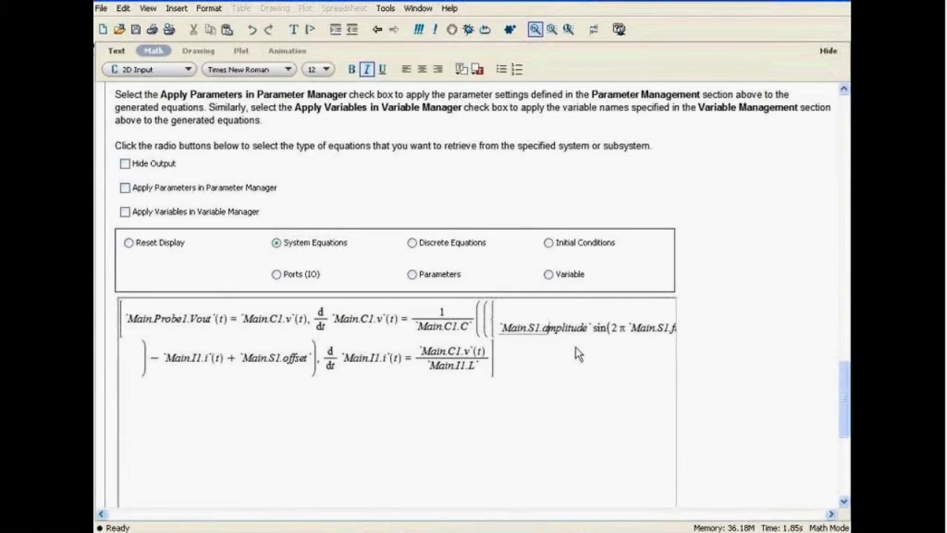
pyautogui.press('Right')
pyautogui.press('Right')
pyautogui.press('Right')
pyautogui.press('Right')
pyautogui.press('Right')
pyautogui.press('Right')
pyautogui.press('Right')
pyautogui.press('Right')
pyautogui.press('Right')
pyautogui.press('Right')
pyautogui.press('Right')
pyautogui.press('Right')
pyautogui.press('Right')
pyautogui.press('Right')
pyautogui.press('Right')
pyautogui.press('Right')
pyautogui.press('Right')
pyautogui.press('Right')
pyautogui.press('Right')
pyautogui.press('Right')
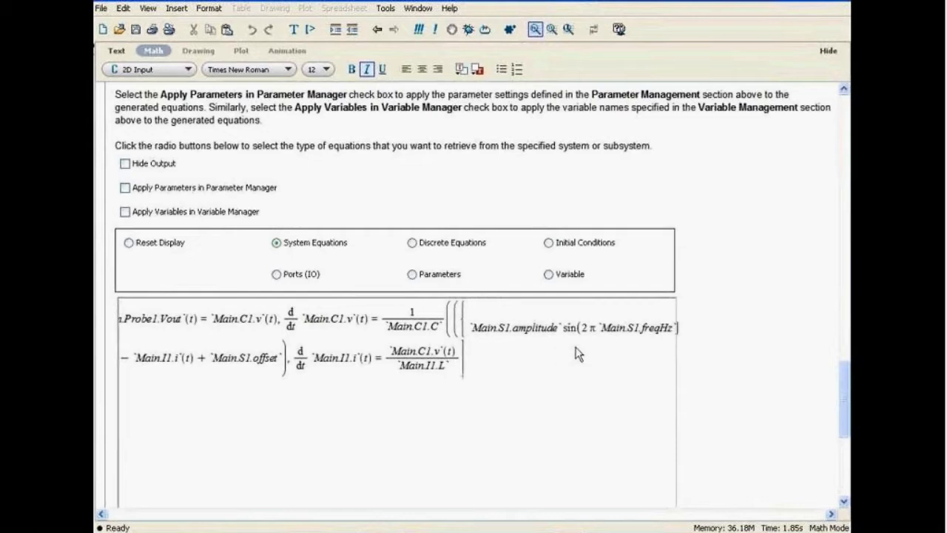
pyautogui.press('Right')
pyautogui.press('Right')
pyautogui.press('Right')
pyautogui.press('Right')
pyautogui.press('Right')
pyautogui.press('Right')
pyautogui.press('Right')
pyautogui.press('Right')
pyautogui.press('Right')
pyautogui.press('Right')
pyautogui.press('Right')
pyautogui.press('Right')
pyautogui.press('Right')
pyautogui.press('Right')
pyautogui.press('Right')
pyautogui.press('Right')
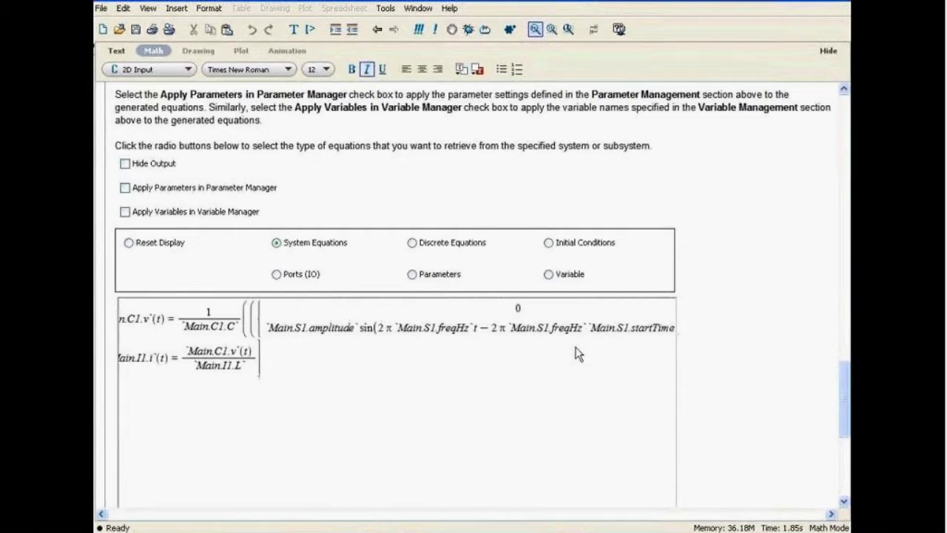
pyautogui.press('Right')
pyautogui.press('Right')
pyautogui.press('Right')
pyautogui.press('Right')
pyautogui.press('Right')
pyautogui.press('Right')
pyautogui.press('Right')
pyautogui.press('Right')
pyautogui.press('Right')
pyautogui.press('Right')
pyautogui.press('Right')
pyautogui.press('Right')
pyautogui.press('Right')
pyautogui.press('Right')
pyautogui.press('Right')
pyautogui.press('Right')
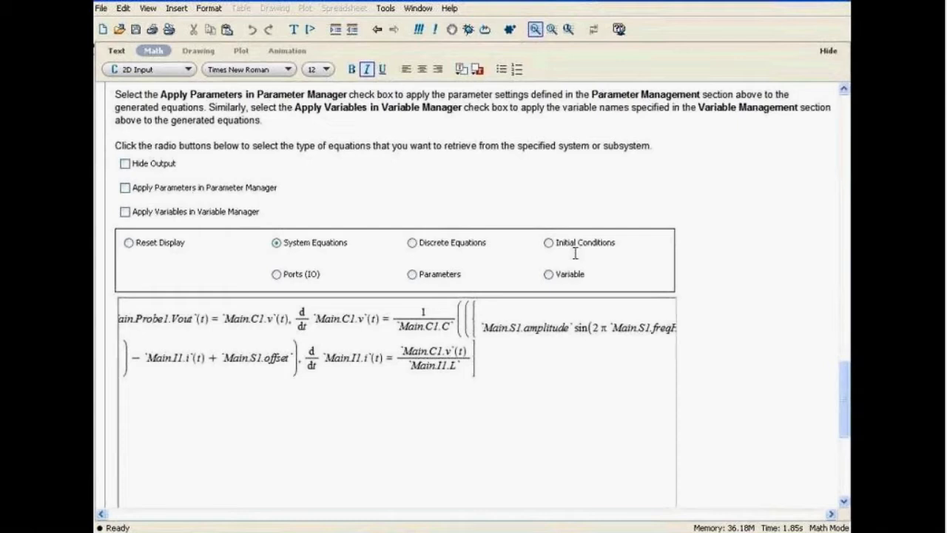
pyautogui.scroll(-1, 575, 254)
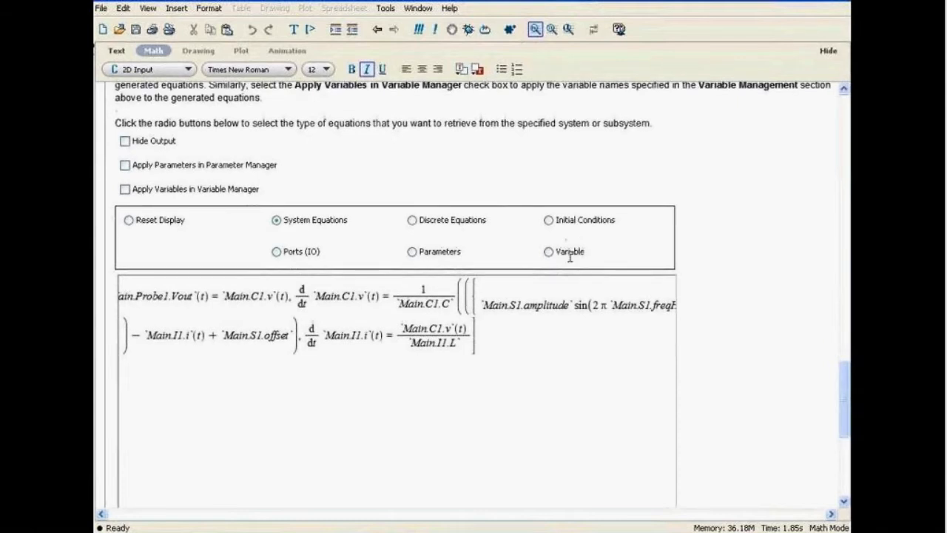
pyautogui.scroll(-2, 570, 257)
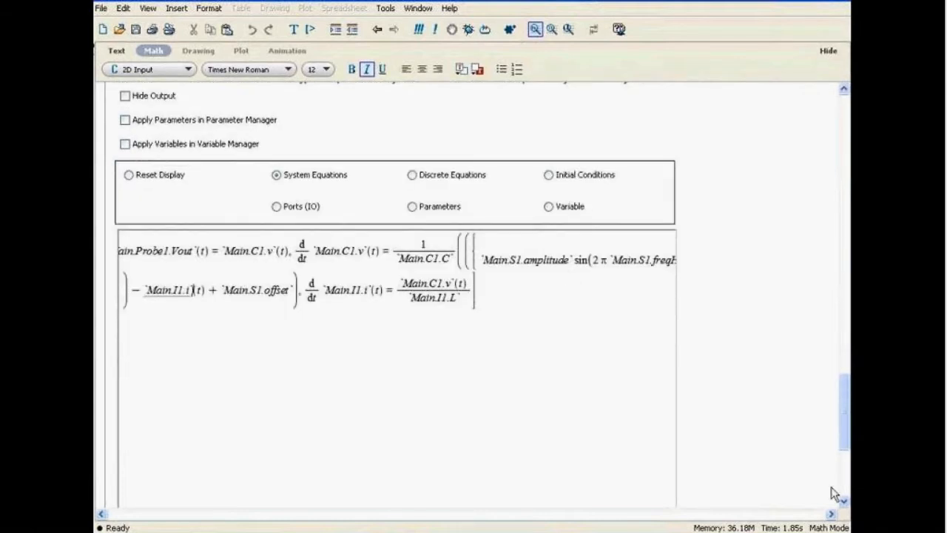
pyautogui.scroll(-5, 834, 494)
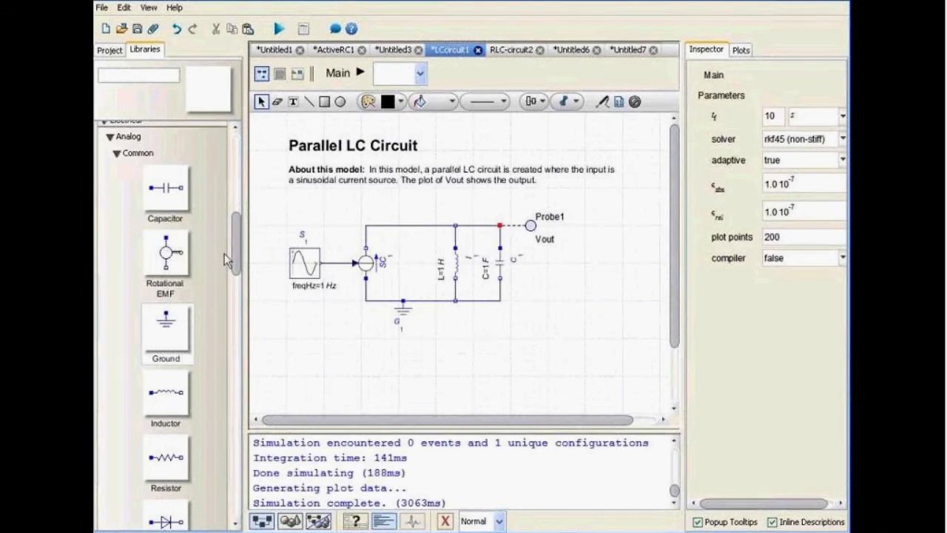
pyautogui.scroll(-1, 176, 421)
pyautogui.scroll(-1, 176, 421)
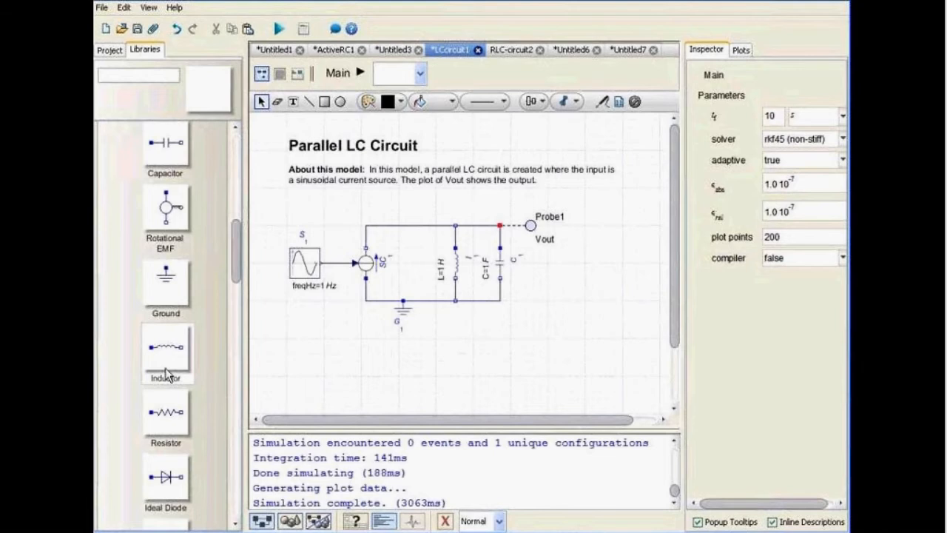
pyautogui.moveTo(169, 414)
pyautogui.mouseDown()
pyautogui.moveTo(363, 355)
pyautogui.moveTo(174, 401)
pyautogui.mouseUp()
pyautogui.click(326, 351)
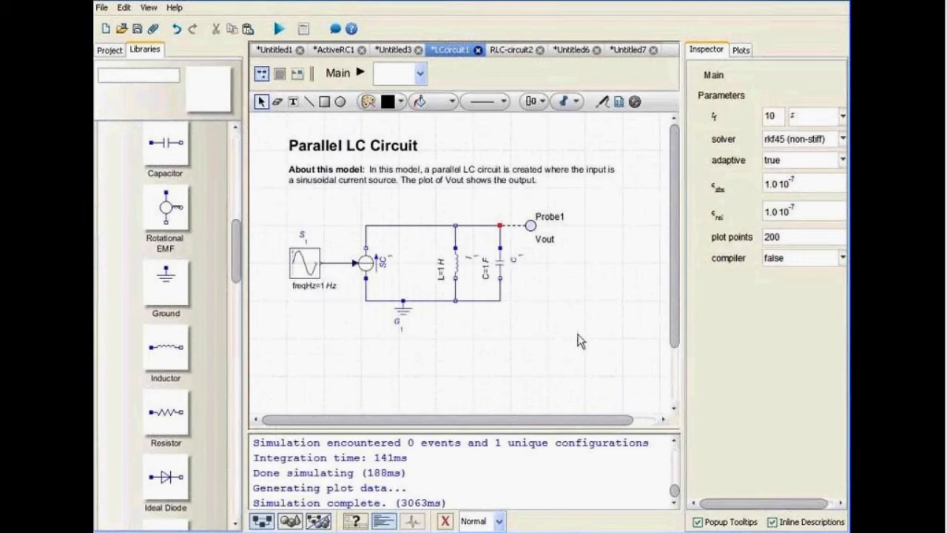
pyautogui.click(500, 521)
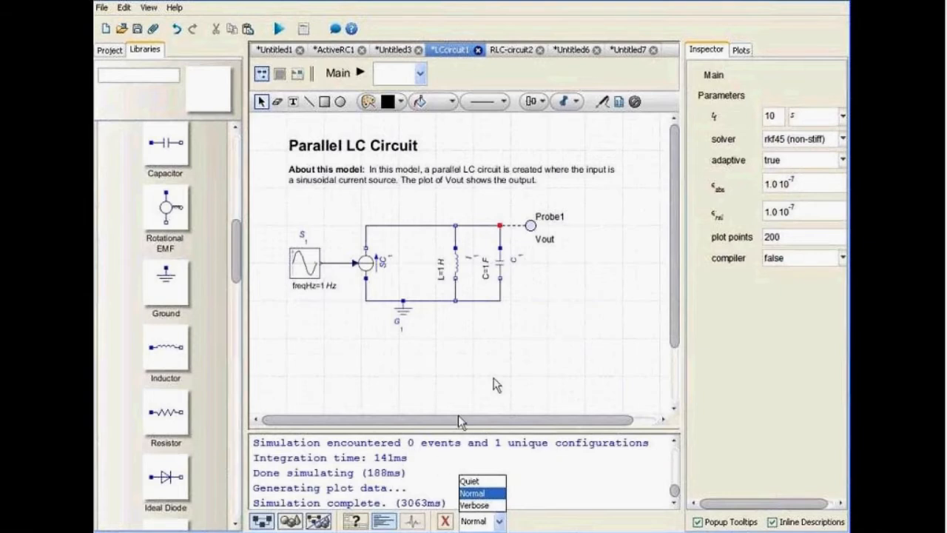
pyautogui.click(496, 382)
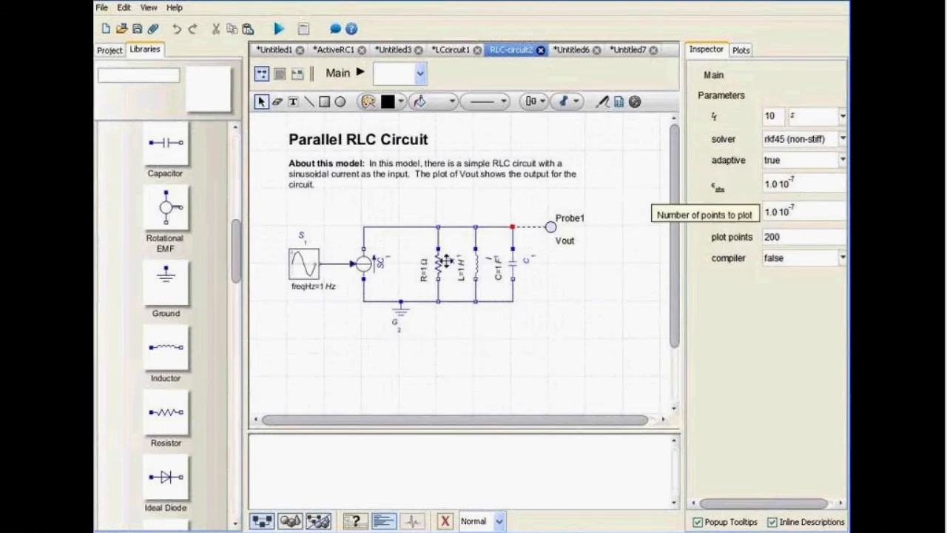
# Step: Check the resistance parameter of the resistor in the RLC-circuit2 model, then deselect it
pyautogui.click(446, 261)
pyautogui.click(741, 133)
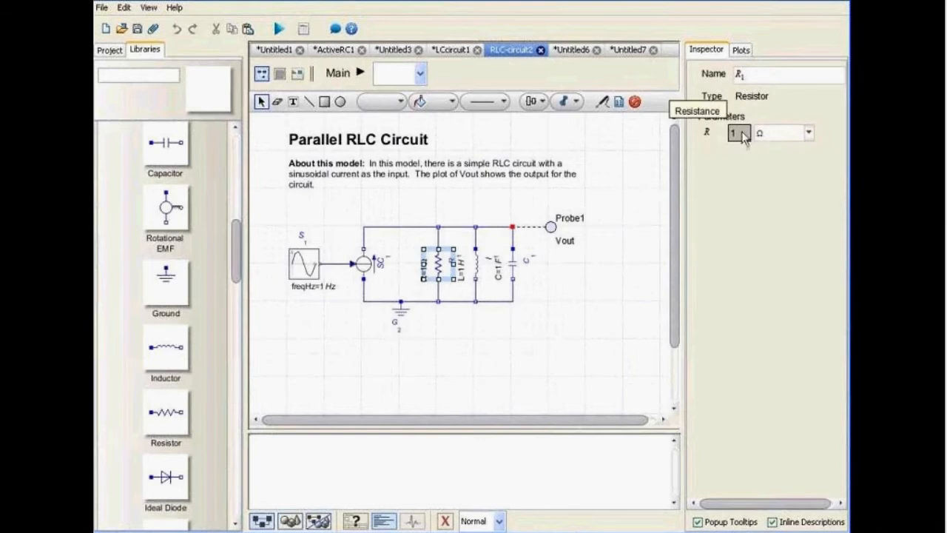
pyautogui.click(492, 345)
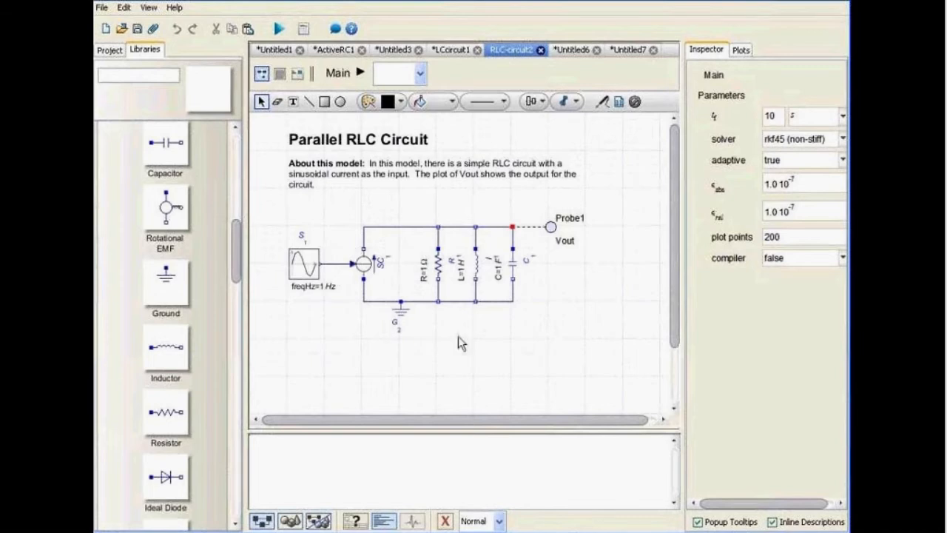
# Step: Simulate the Parallel RLC Circuit model and shift its Vout plot window aside to uncover the diagram
pyautogui.click(278, 29)
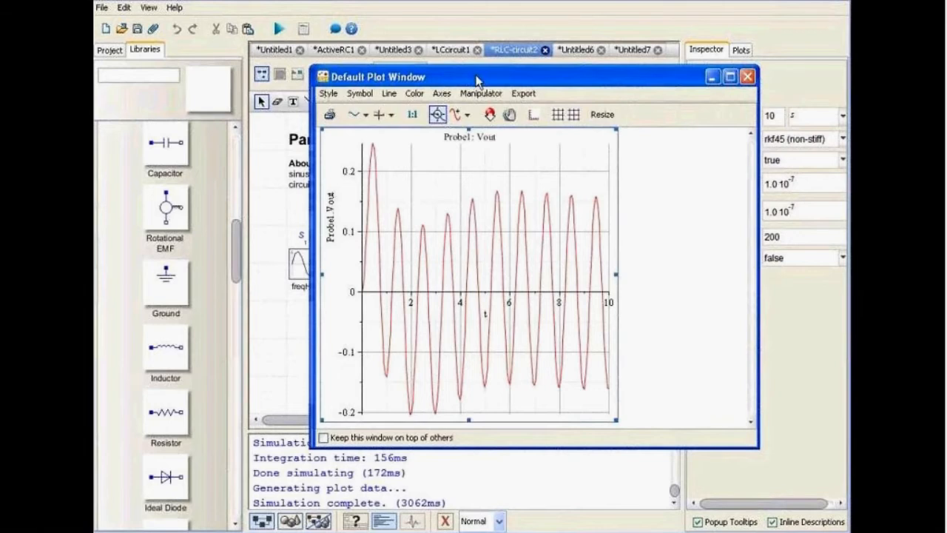
pyautogui.moveTo(477, 79); pyautogui.dragTo(614, 90)
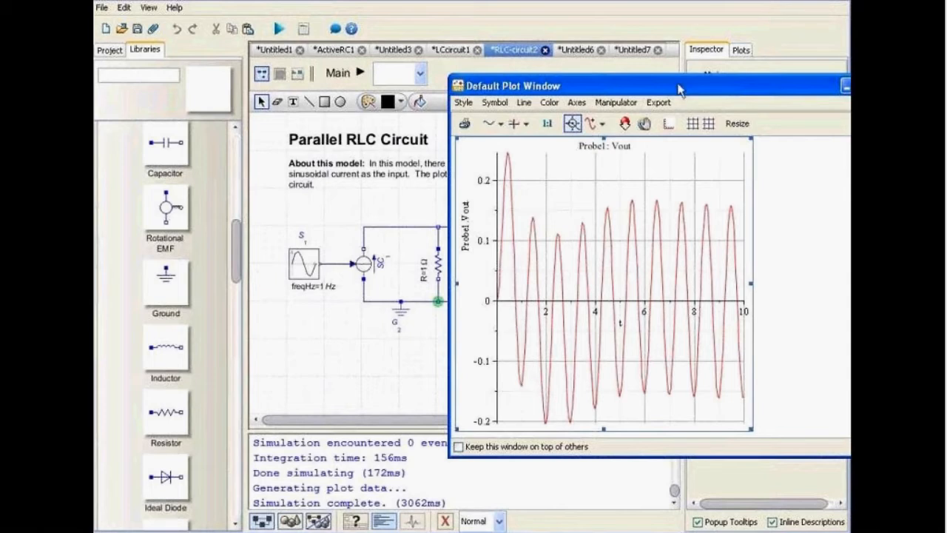
# Step: Reposition the Vout plot window to compare the curve with the Parallel RLC Circuit diagram
pyautogui.moveTo(680, 89); pyautogui.dragTo(577, 91)
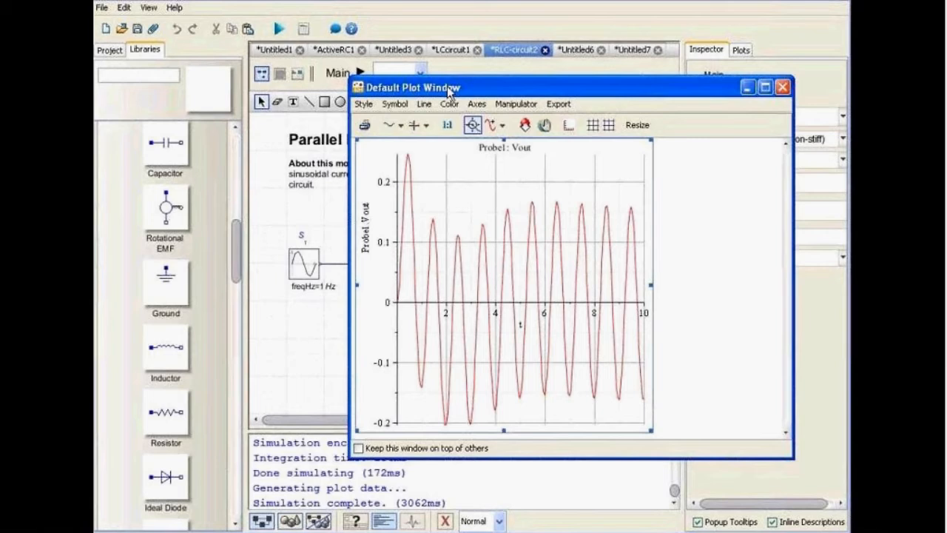
pyautogui.moveTo(450, 89); pyautogui.dragTo(607, 88)
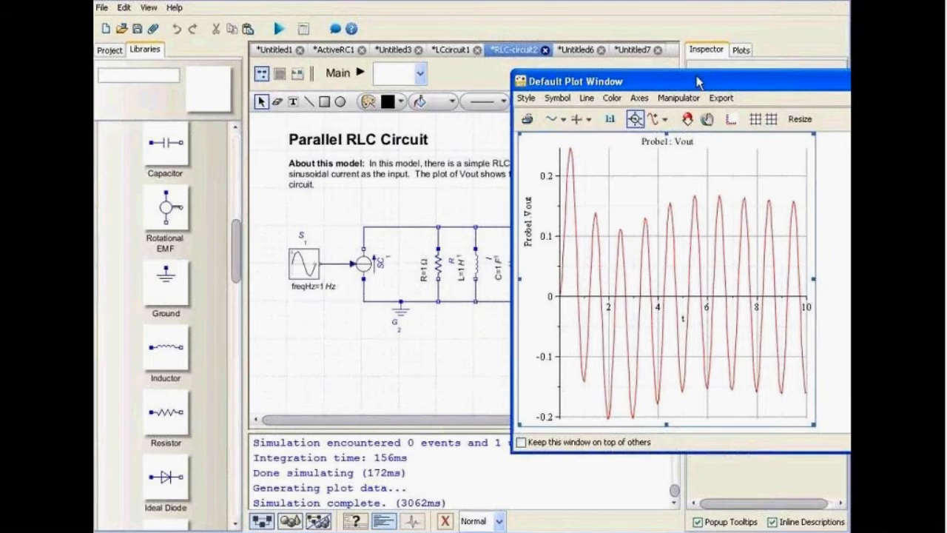
pyautogui.moveTo(695, 82); pyautogui.dragTo(459, 85)
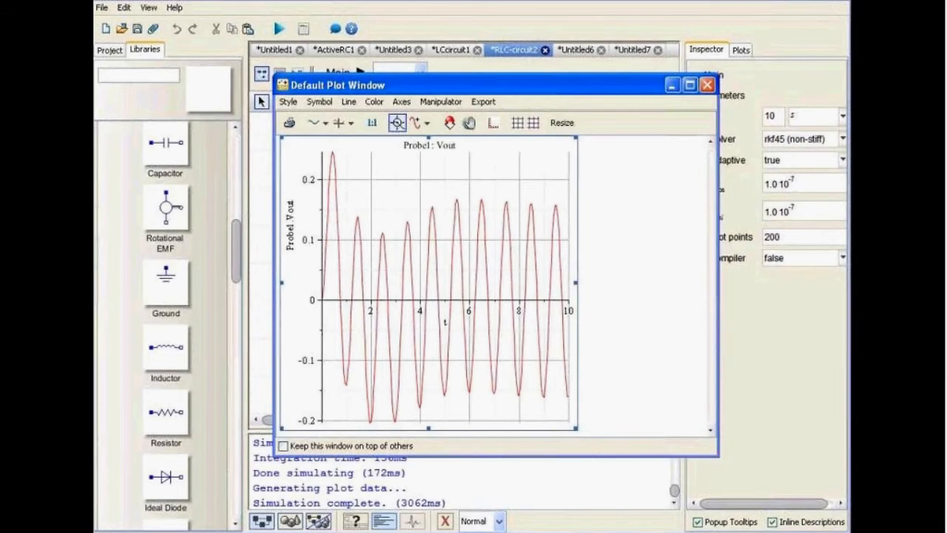
# Step: Bring the RLC-circuit2 model window forward and read its simulation log from start to finish
pyautogui.click(547, 479)
pyautogui.scroll(4, 548, 479)
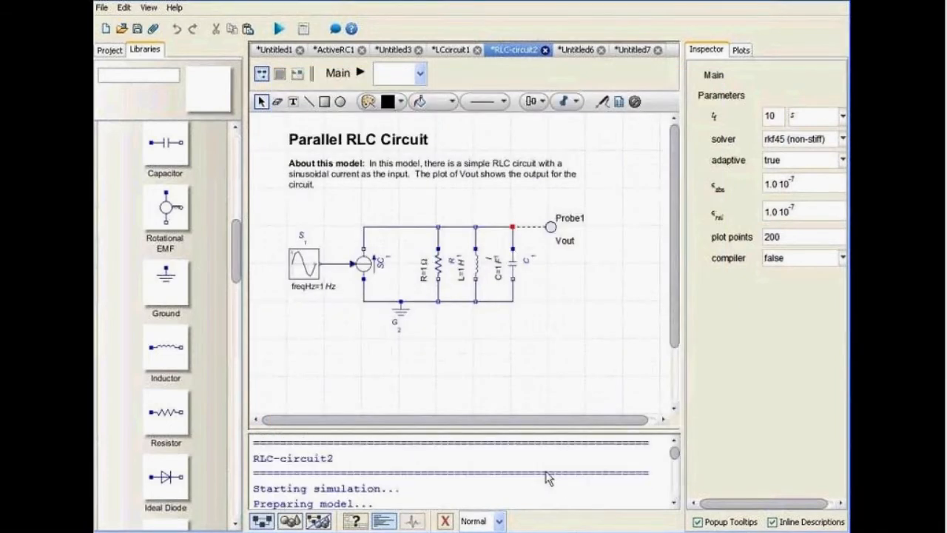
pyautogui.scroll(-3, 548, 479)
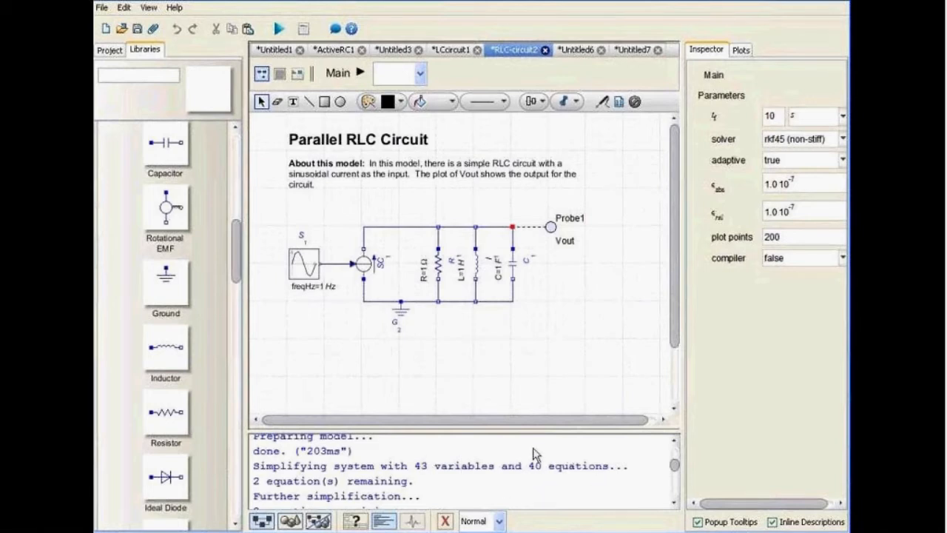
pyautogui.scroll(-1, 536, 452)
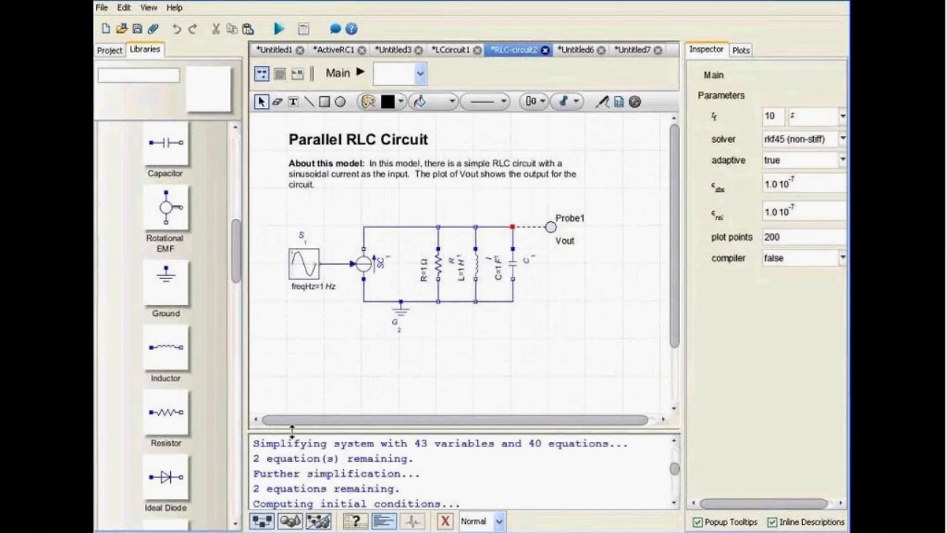
pyautogui.scroll(-4, 509, 460)
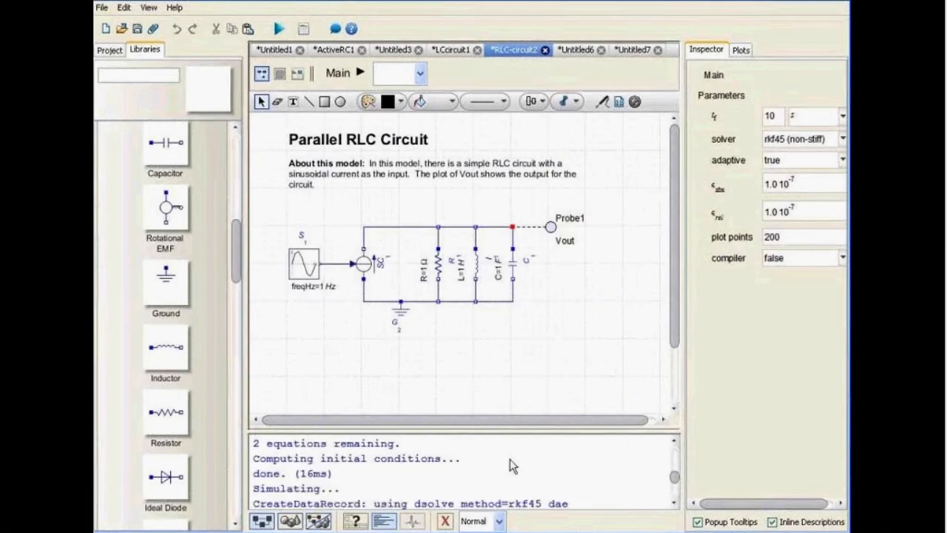
pyautogui.scroll(-3, 510, 458)
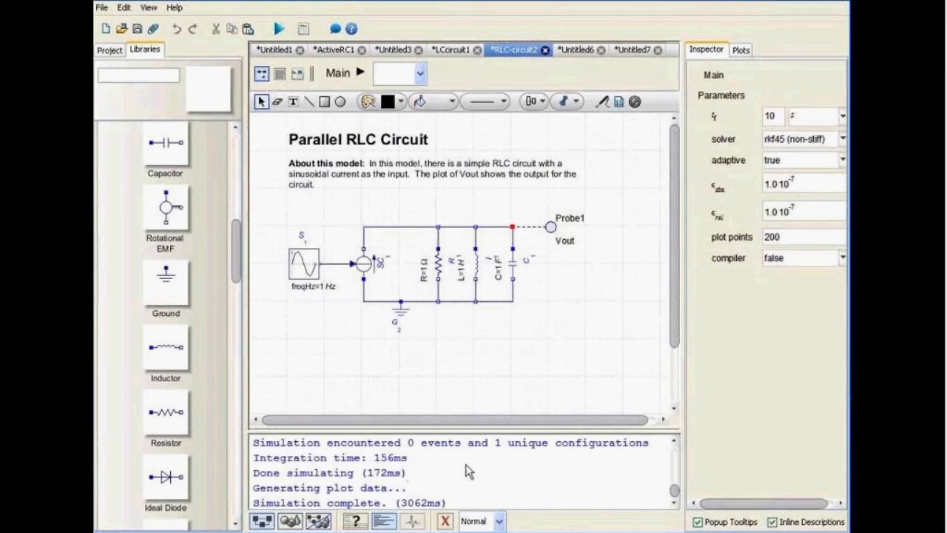
pyautogui.click(417, 493)
# Step: Create the attachment Equations1 for RLC-circuit2 from the Equations template
pyautogui.click(155, 29)
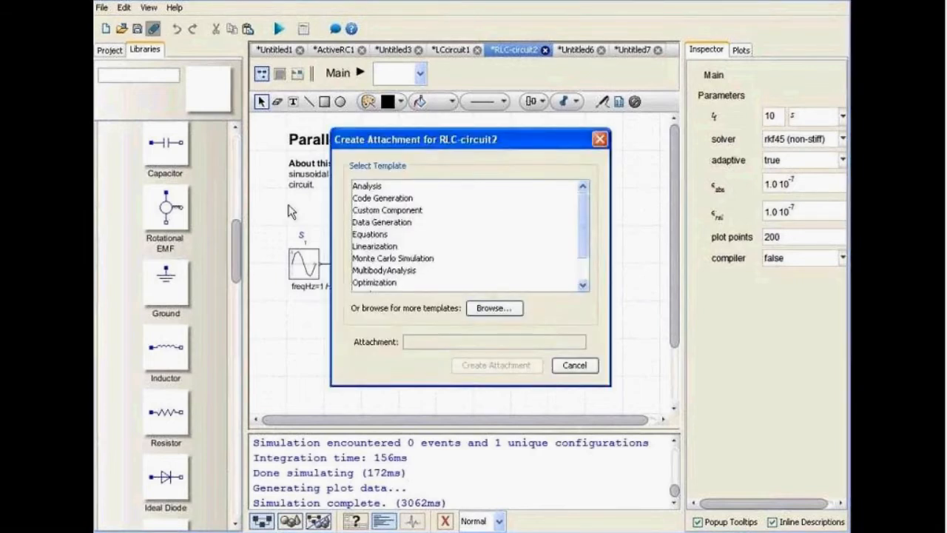
pyautogui.click(370, 234)
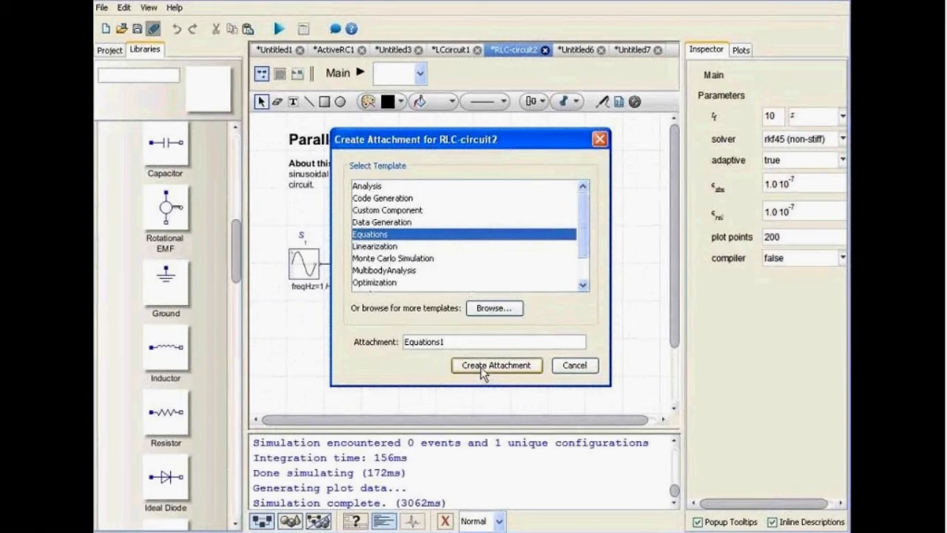
pyautogui.click(482, 367)
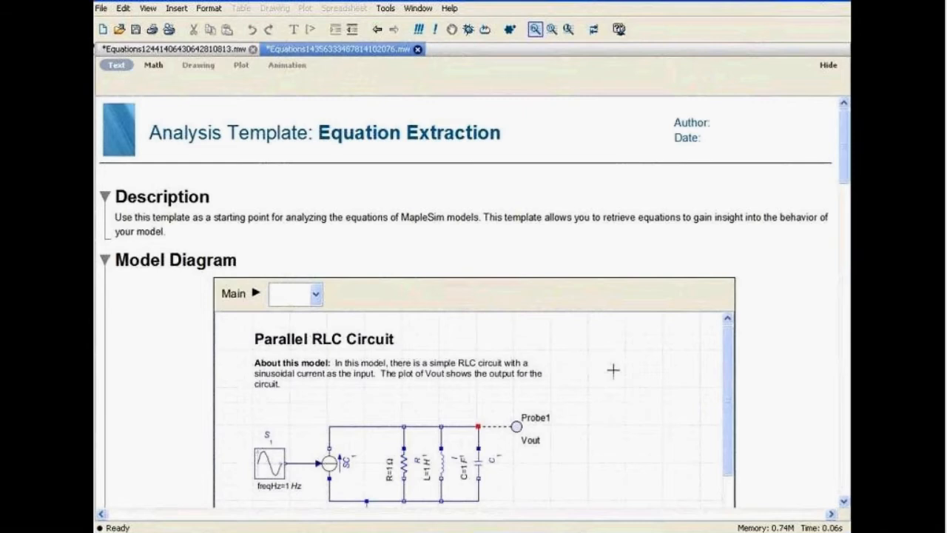
# Step: Retrieve the complete Parallel RLC Circuit system in the Model Input from MapleSim section
pyautogui.scroll(-1, 449, 336)
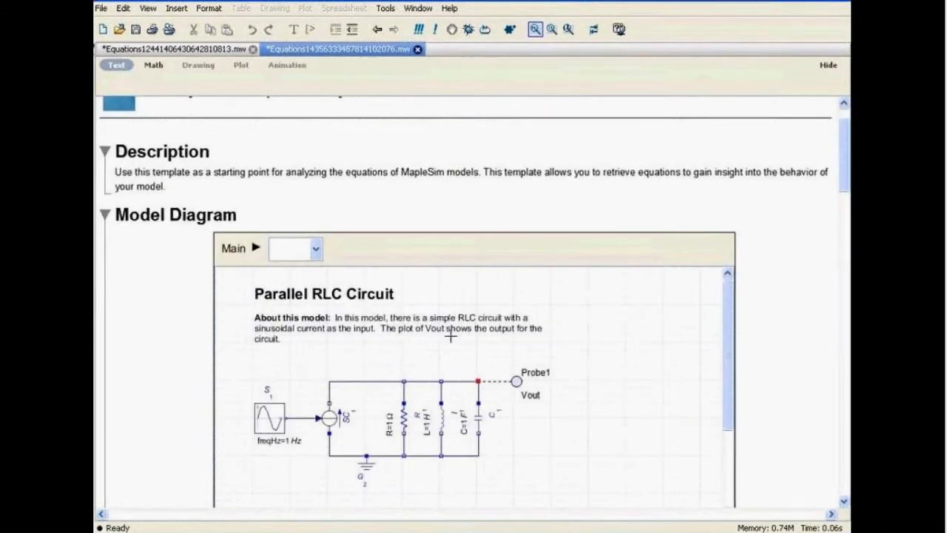
pyautogui.scroll(1, 450, 336)
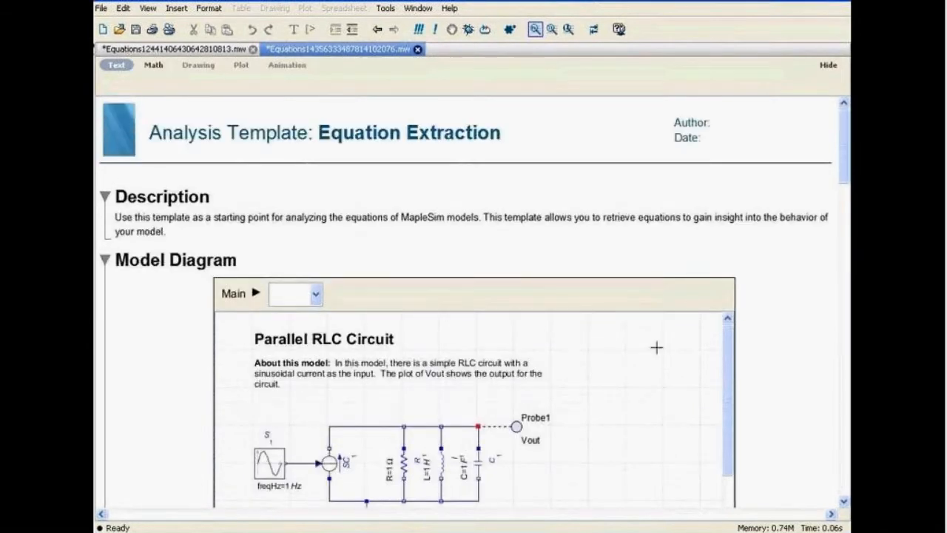
pyautogui.scroll(-1, 656, 347)
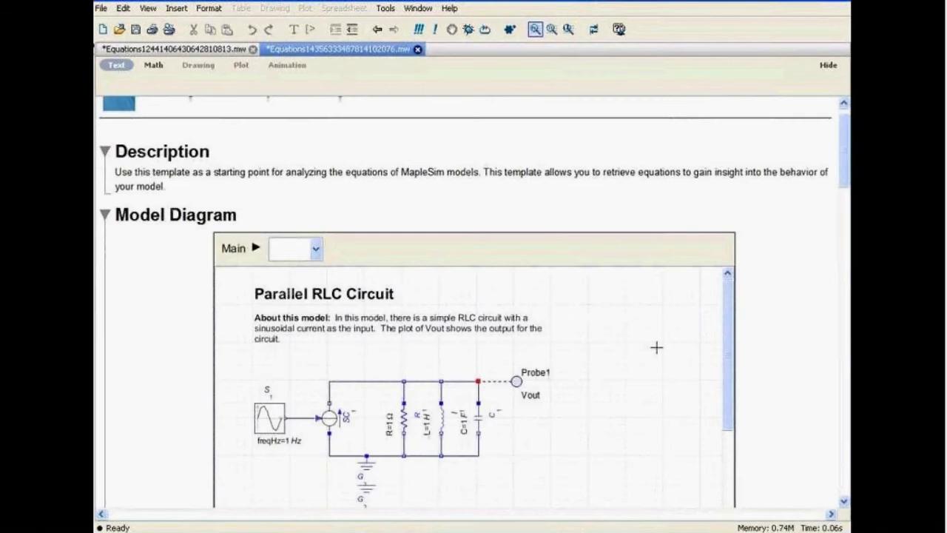
pyautogui.scroll(-4, 656, 347)
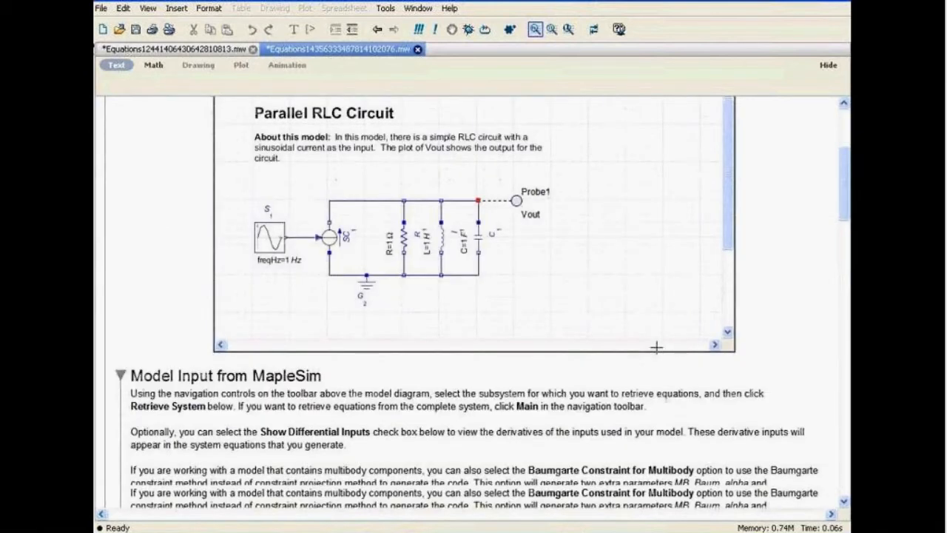
pyautogui.scroll(-1, 657, 347)
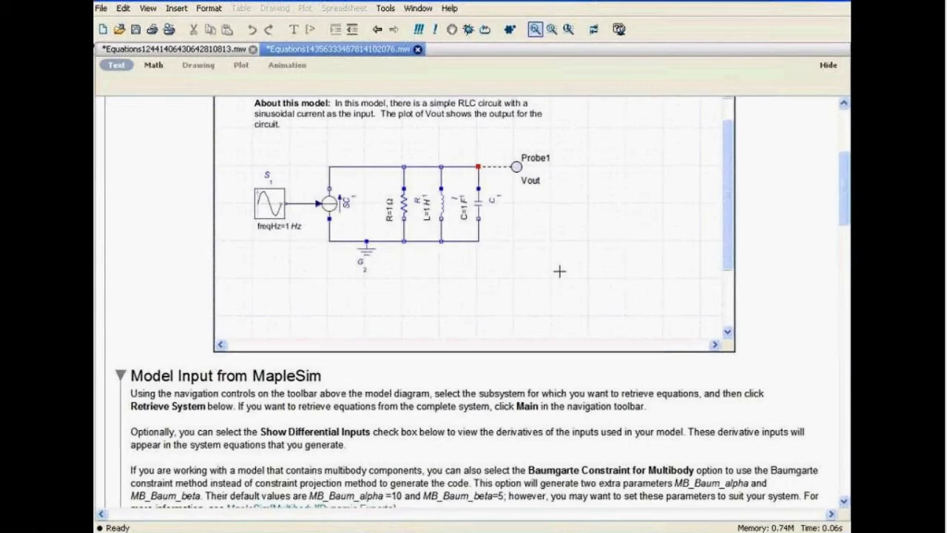
pyautogui.scroll(-1, 559, 272)
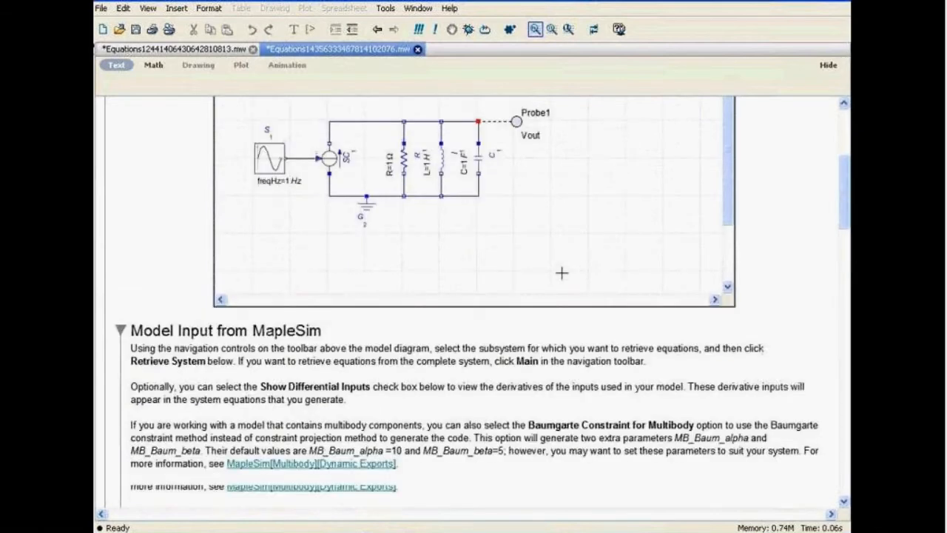
pyautogui.scroll(-4, 562, 273)
pyautogui.click(158, 361)
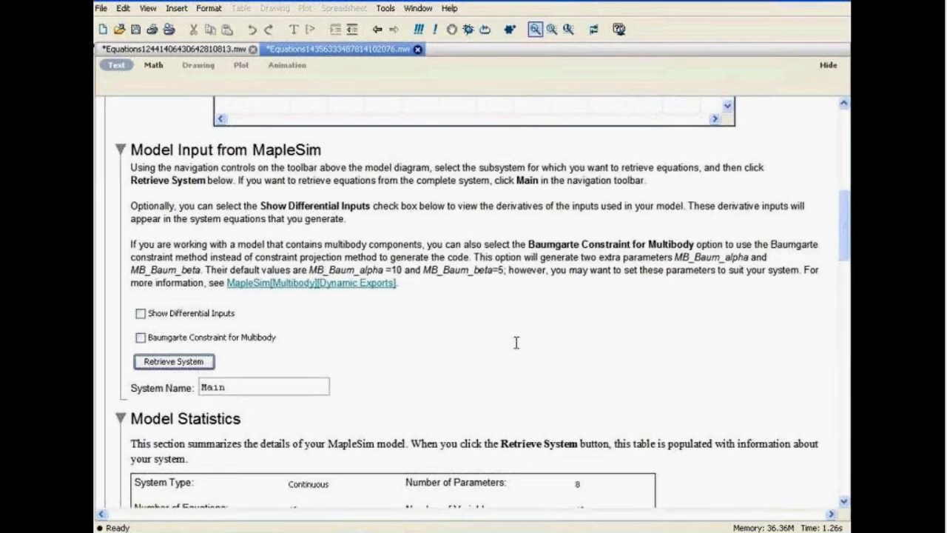
# Step: Review the Model Statistics, and inspect the Ports (IO) and Parameters in the Model Equations section
pyautogui.scroll(-3, 517, 343)
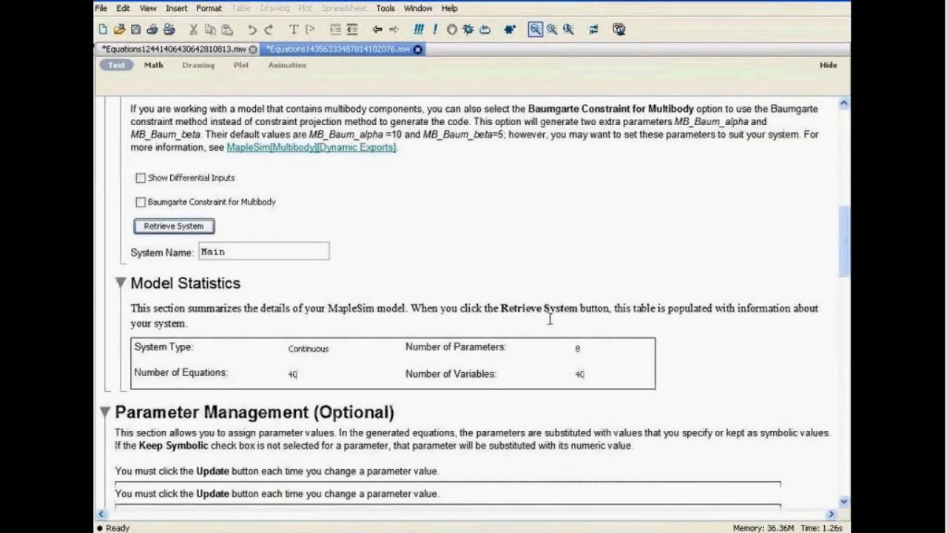
pyautogui.scroll(-1, 288, 312)
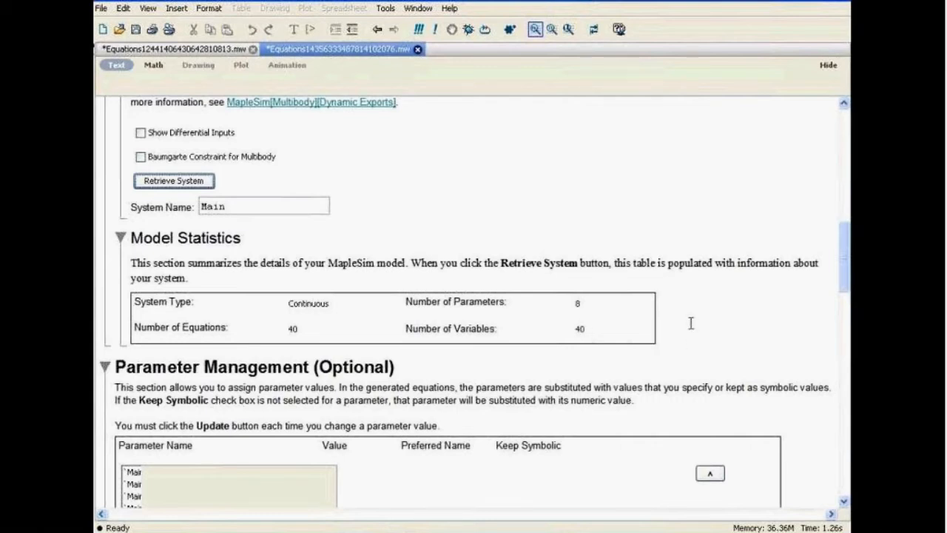
pyautogui.scroll(-1, 691, 323)
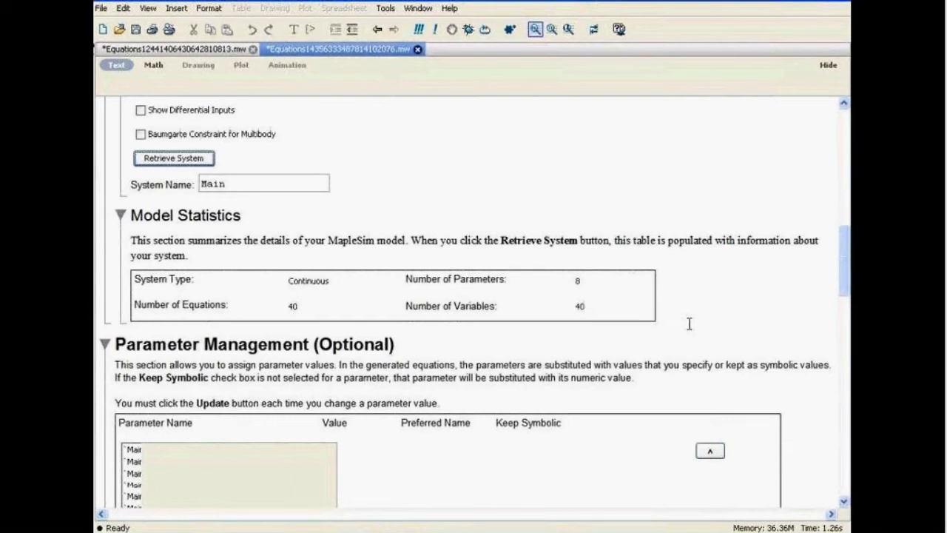
pyautogui.scroll(-4, 689, 323)
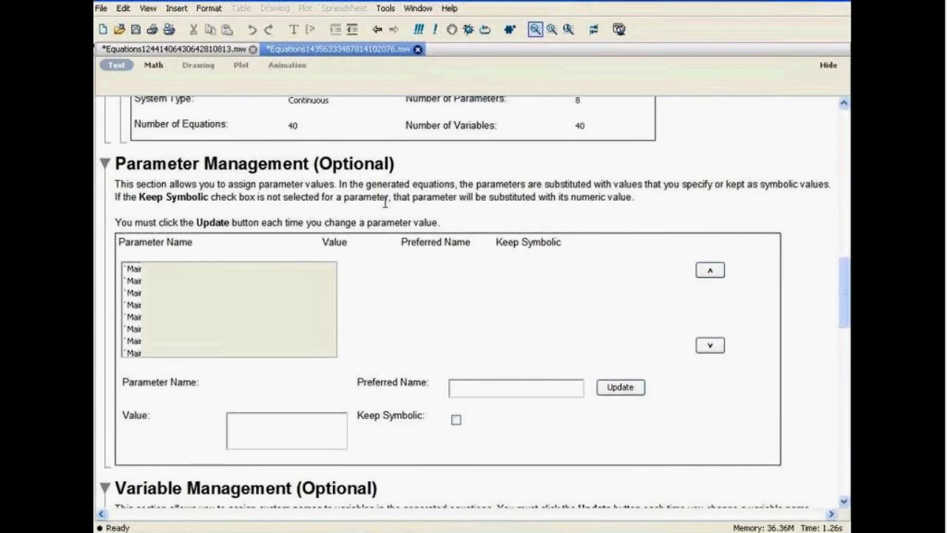
pyautogui.scroll(-6, 639, 224)
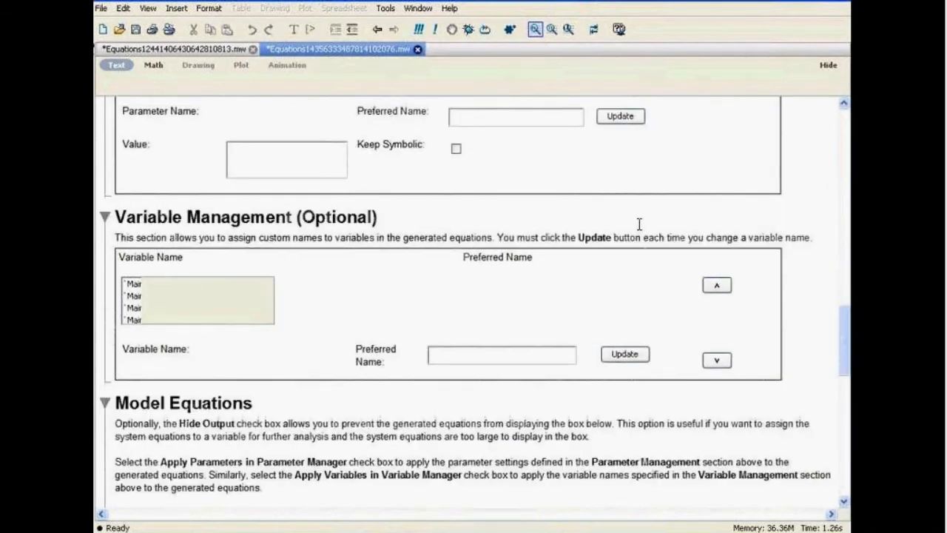
pyautogui.scroll(-7, 639, 224)
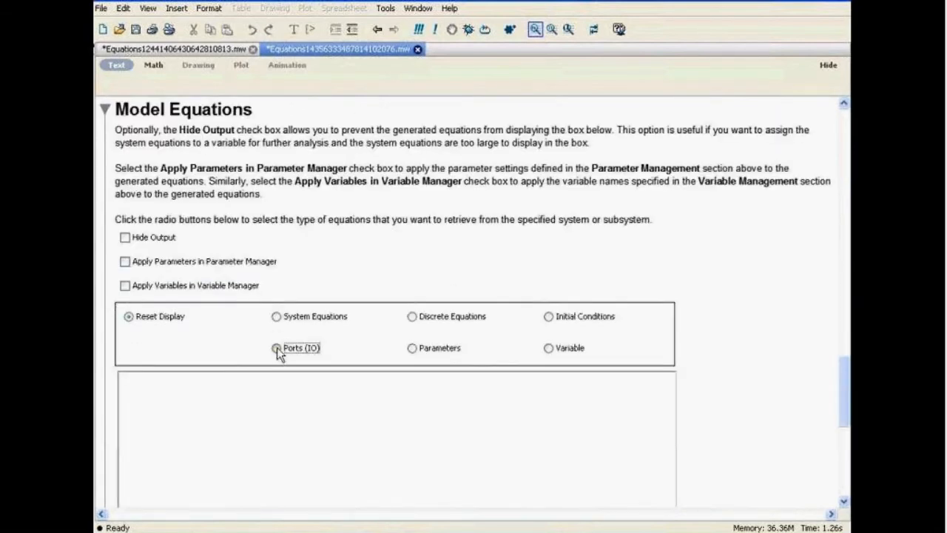
pyautogui.click(276, 348)
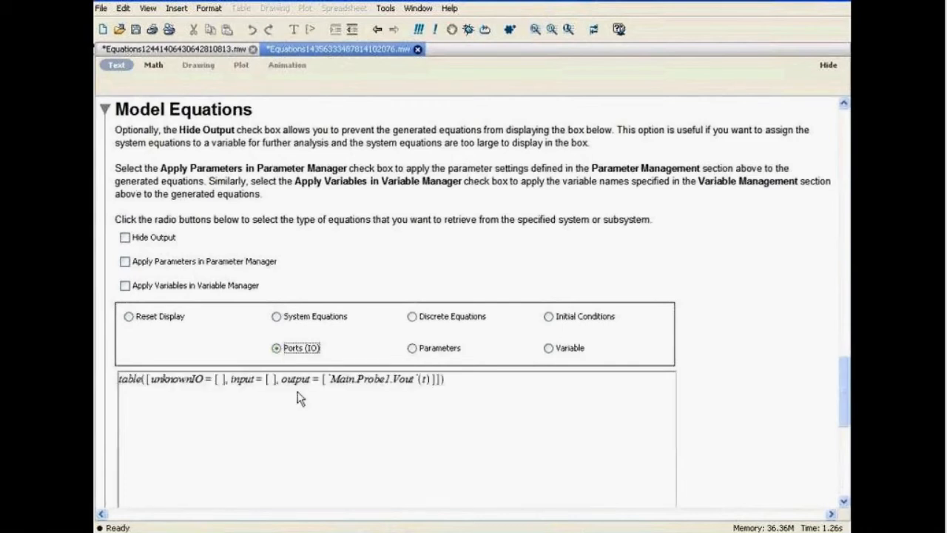
pyautogui.click(412, 348)
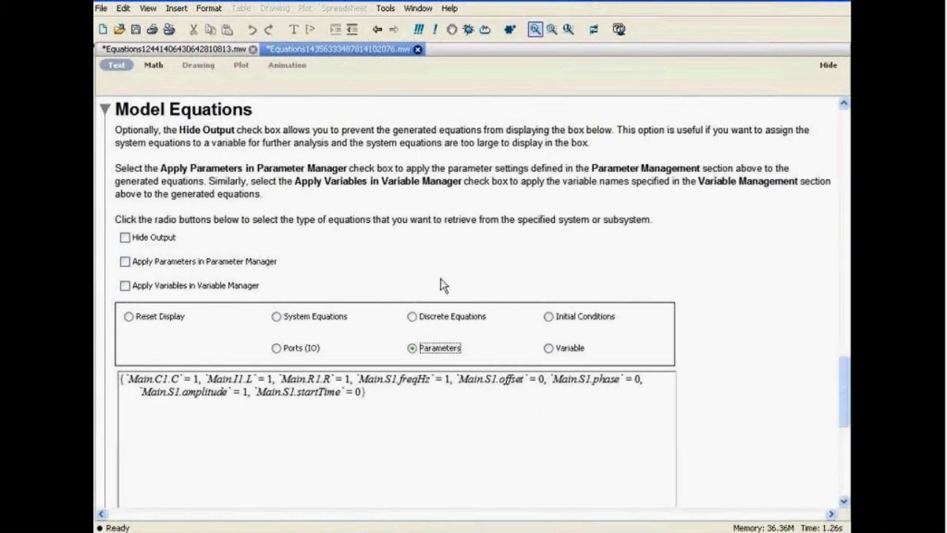
# Step: Inspect the Discrete Equations and the Initial Conditions of the retrieved system, switching back to Discrete Equations
pyautogui.click(412, 317)
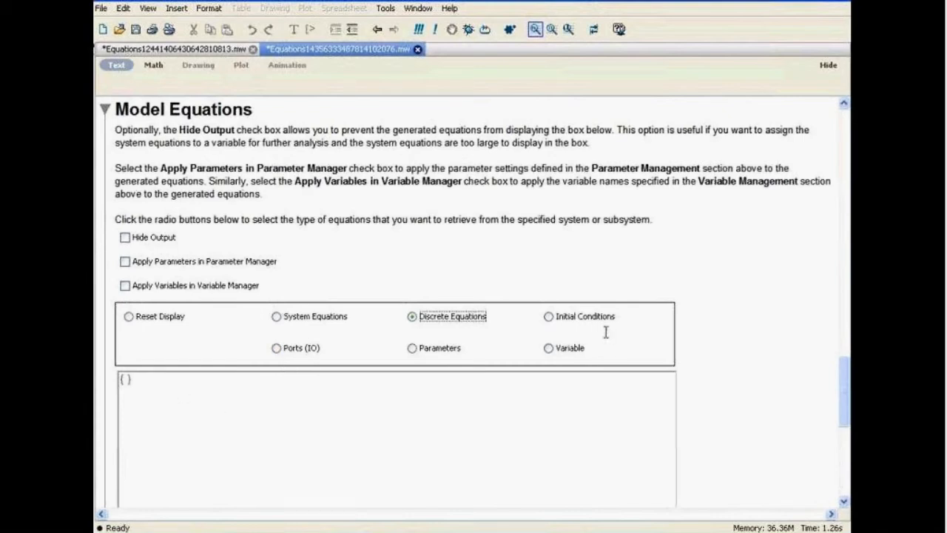
pyautogui.click(549, 319)
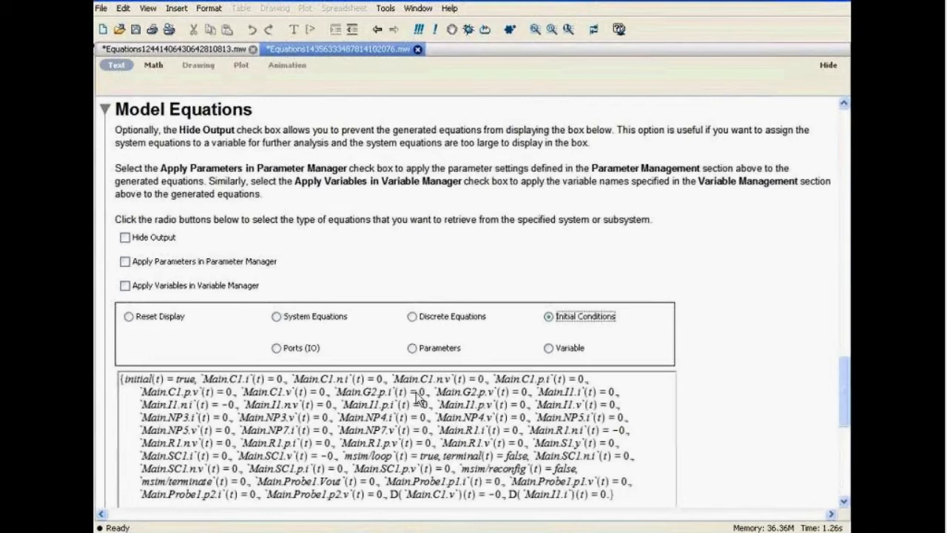
pyautogui.click(413, 318)
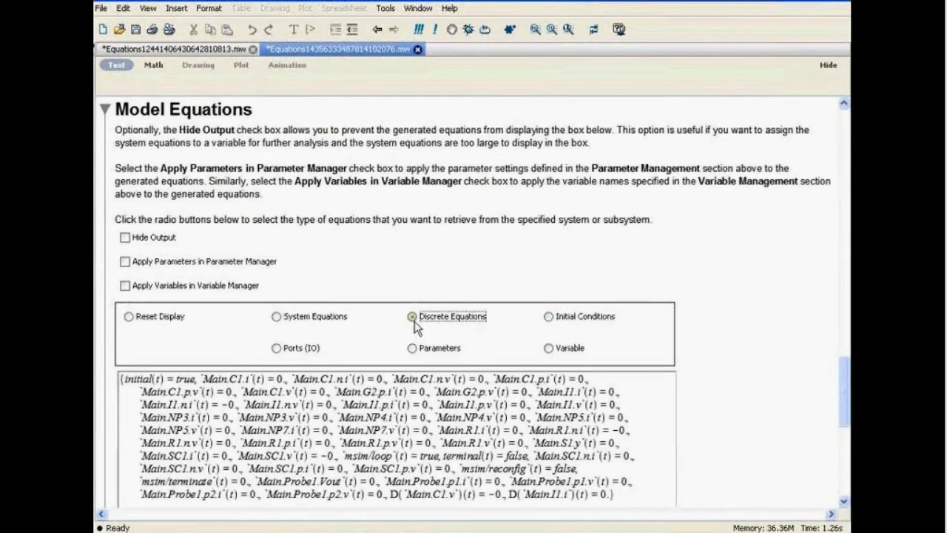
# Step: Alternate between the Variable and Parameters displays to compare the system's variables with its parameter values
pyautogui.click(548, 349)
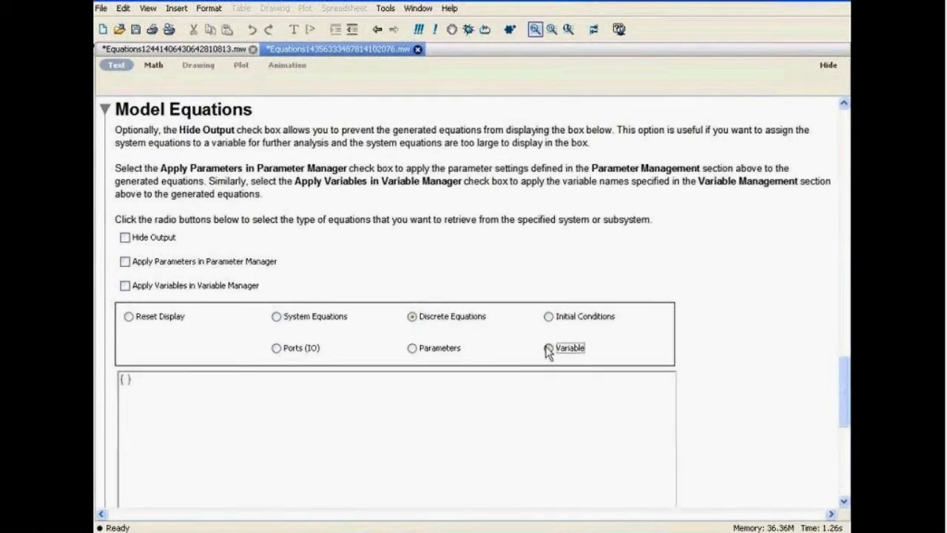
pyautogui.click(412, 349)
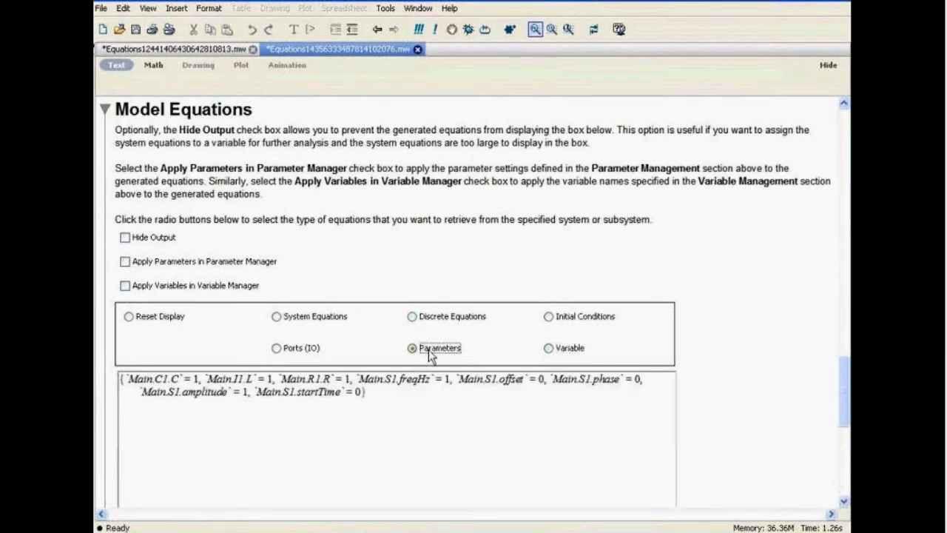
pyautogui.click(548, 348)
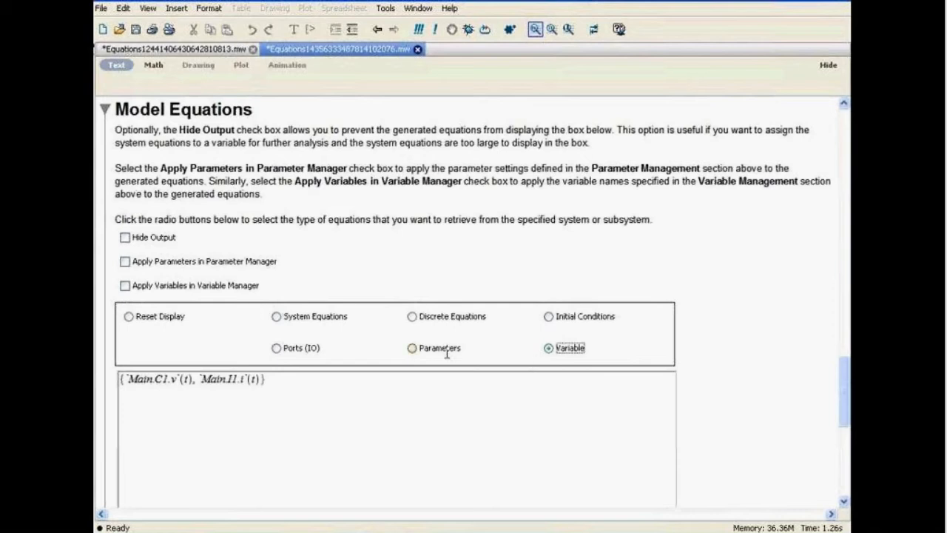
pyautogui.click(412, 348)
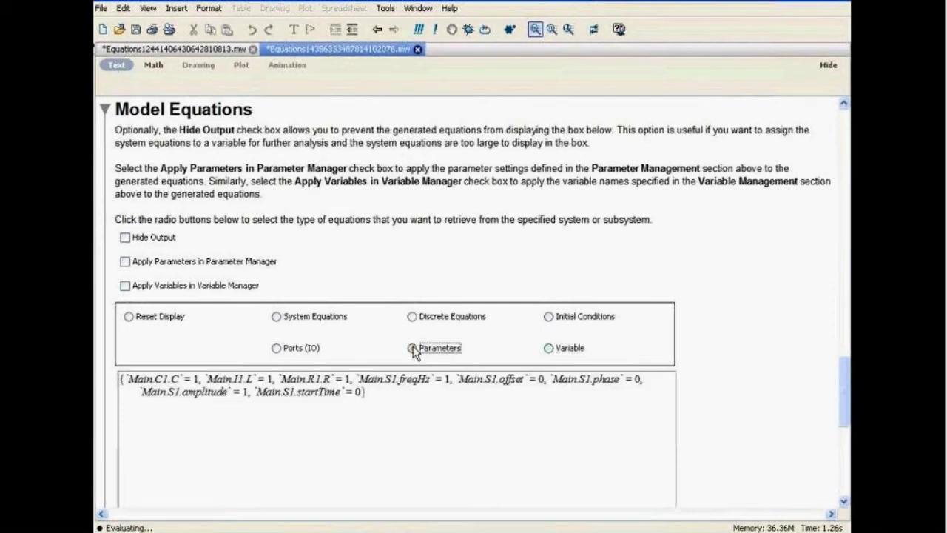
# Step: Display the System Equations of the Parallel RLC Circuit in the Model Equations section
pyautogui.click(276, 317)
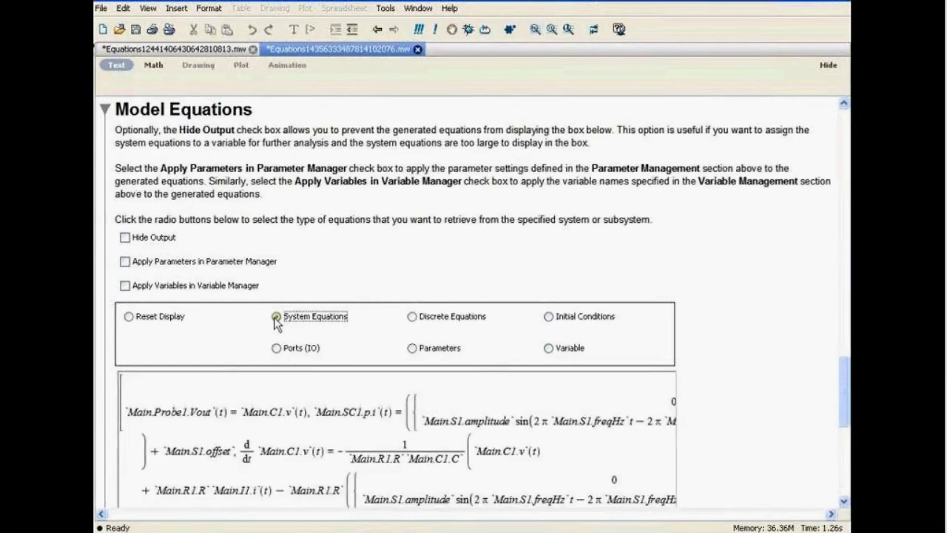
pyautogui.click(756, 374)
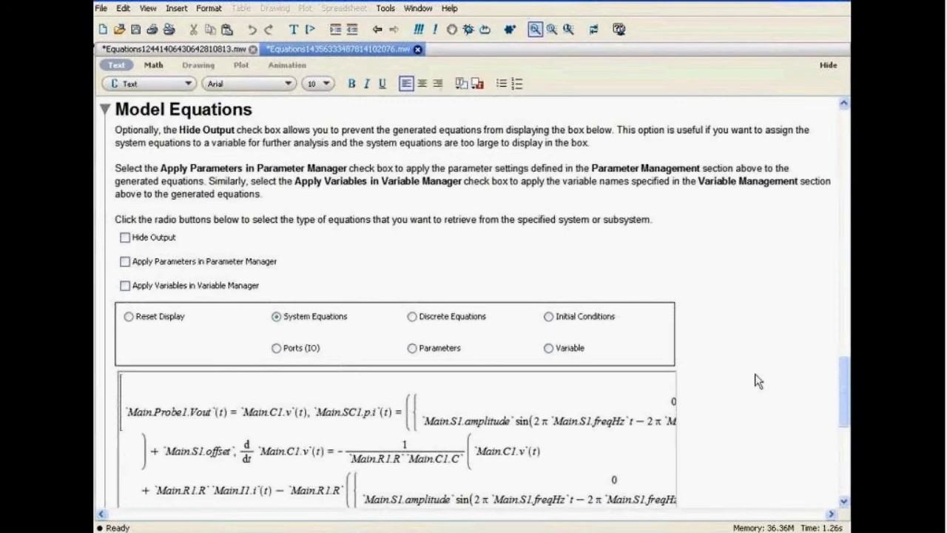
# Step: Examine the full system equations of the Parallel RLC Circuit, including the terms cut off at the edge of the equation box
pyautogui.scroll(-2, 756, 373)
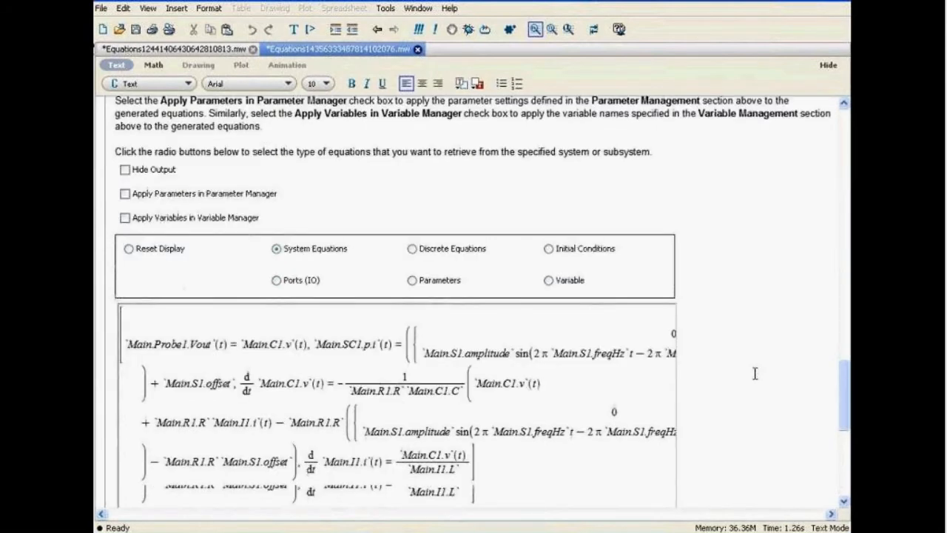
pyautogui.scroll(-2, 755, 374)
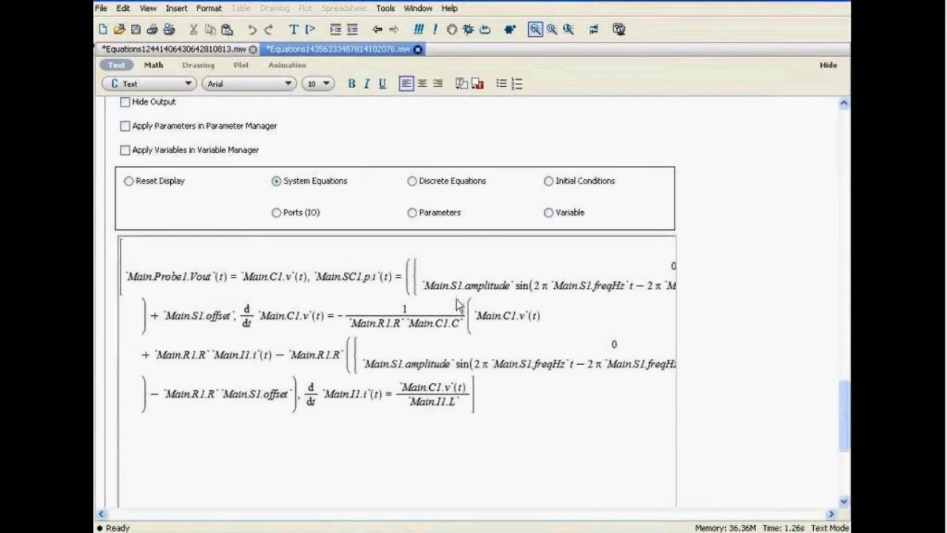
pyautogui.click(545, 304)
pyautogui.press('Right')
pyautogui.press('Right')
pyautogui.press('Right')
pyautogui.press('Right')
pyautogui.press('Right')
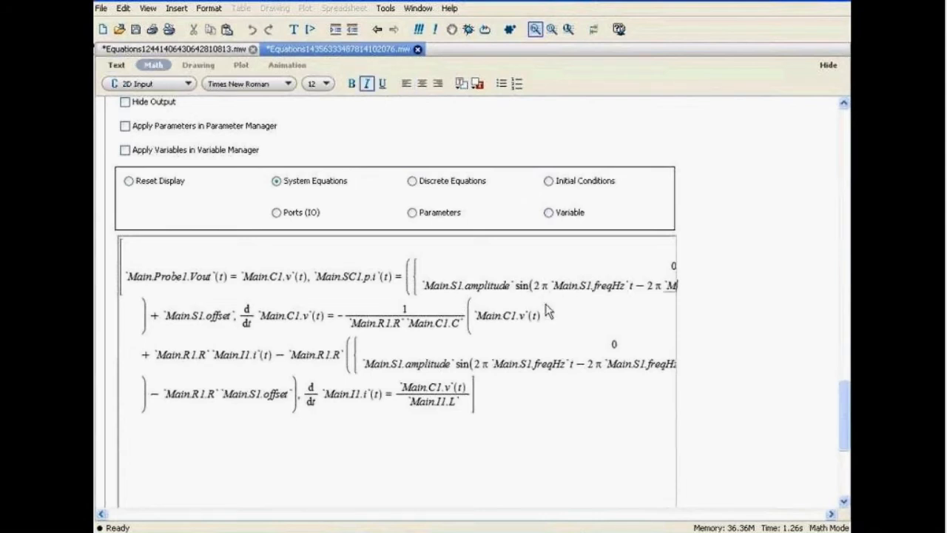
pyautogui.press('Right')
pyautogui.press('Right')
pyautogui.press('Right')
pyautogui.press('Right')
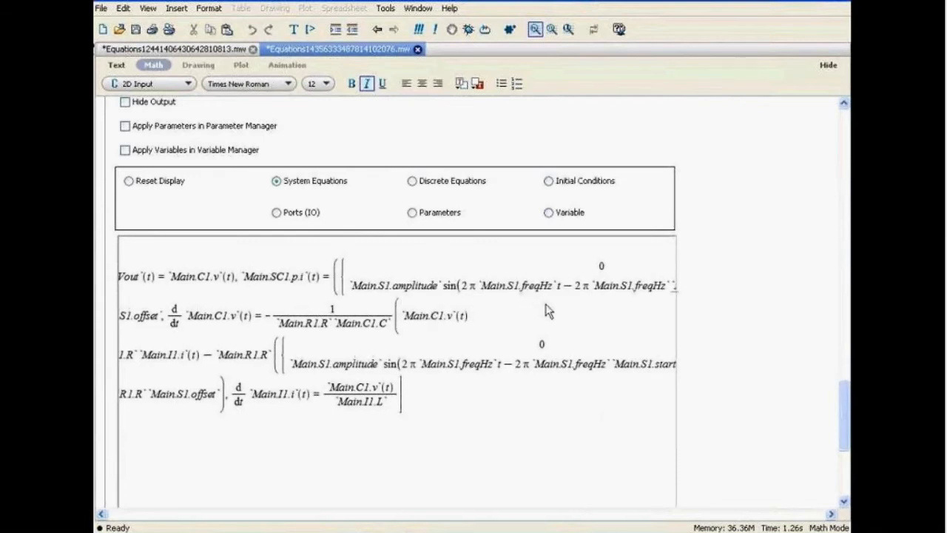
pyautogui.press('Right')
pyautogui.press('Right')
pyautogui.press('Right')
pyautogui.press('Left')
pyautogui.press('Left')
pyautogui.press('Left')
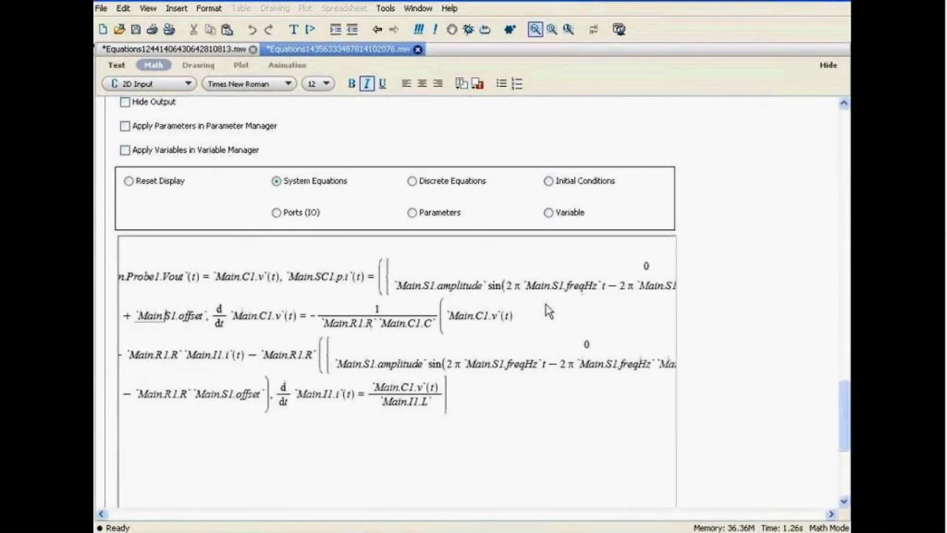
pyautogui.press('Right')
pyautogui.press('Right')
pyautogui.press('Right')
pyautogui.press('Right')
pyautogui.press('Right')
pyautogui.press('Right')
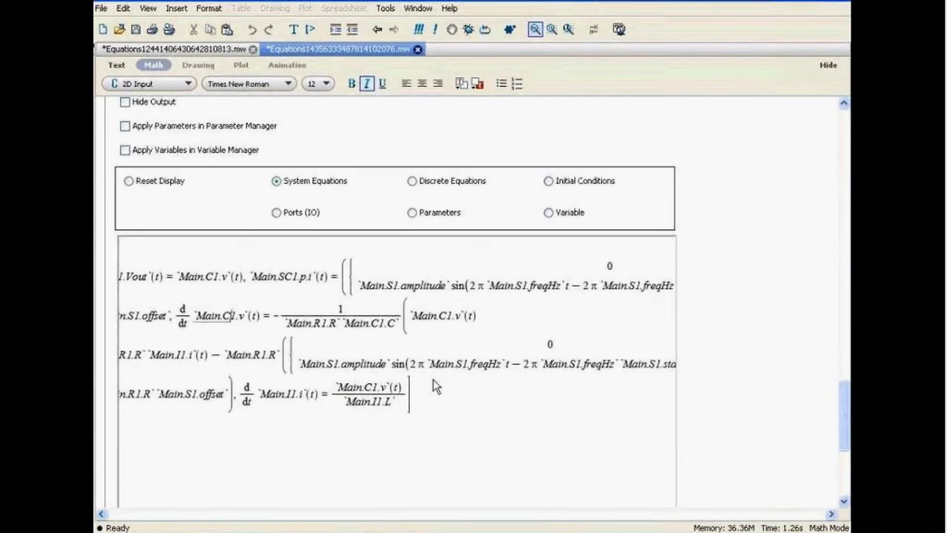
pyautogui.press('Left')
pyautogui.press('Left')
pyautogui.press('Left')
pyautogui.press('Left')
pyautogui.press('Left')
pyautogui.press('Left')
pyautogui.press('Left')
pyautogui.press('Left')
pyautogui.scroll(-1, 778, 205)
pyautogui.scroll(-2, 776, 204)
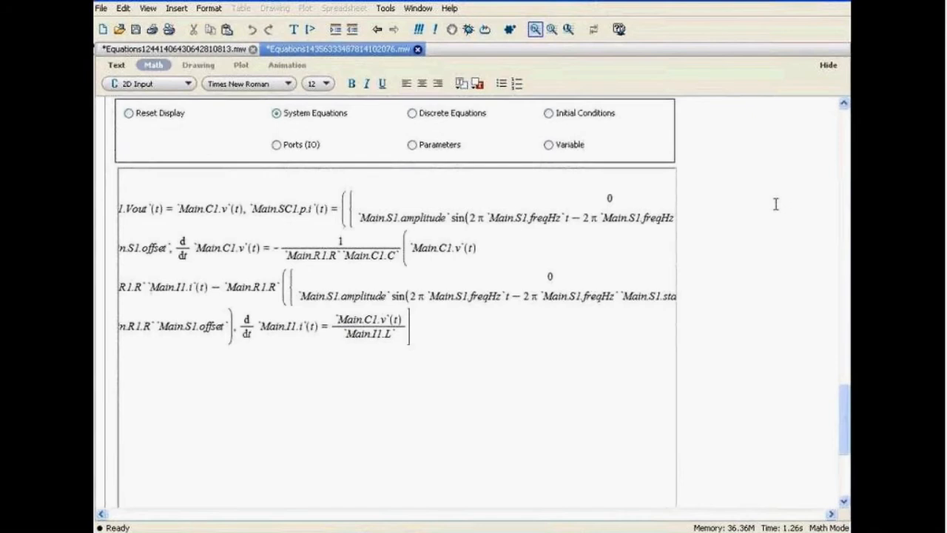
pyautogui.scroll(-1, 776, 204)
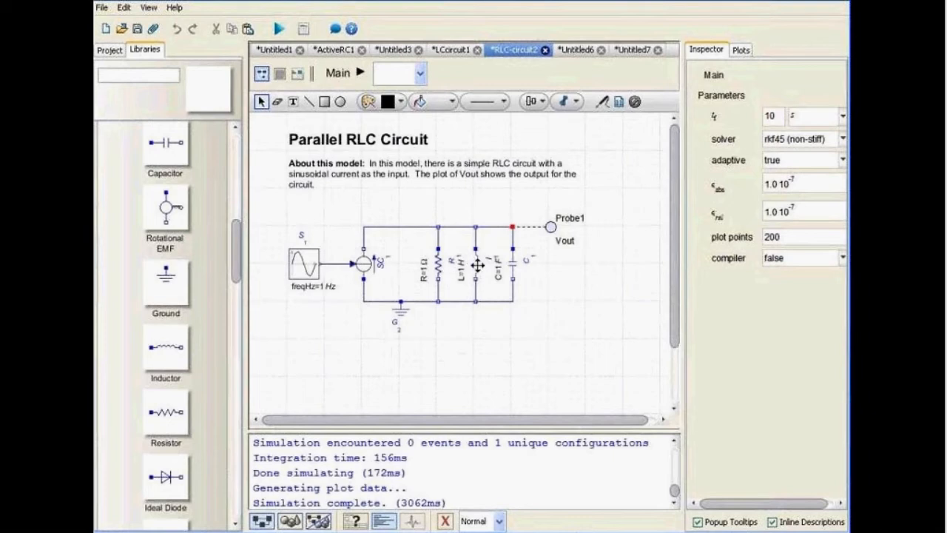
# Step: Switch to the MapleSim model of the Parallel RLC Circuit and look inside resistor R1, returning to the Main level
pyautogui.click(441, 267)
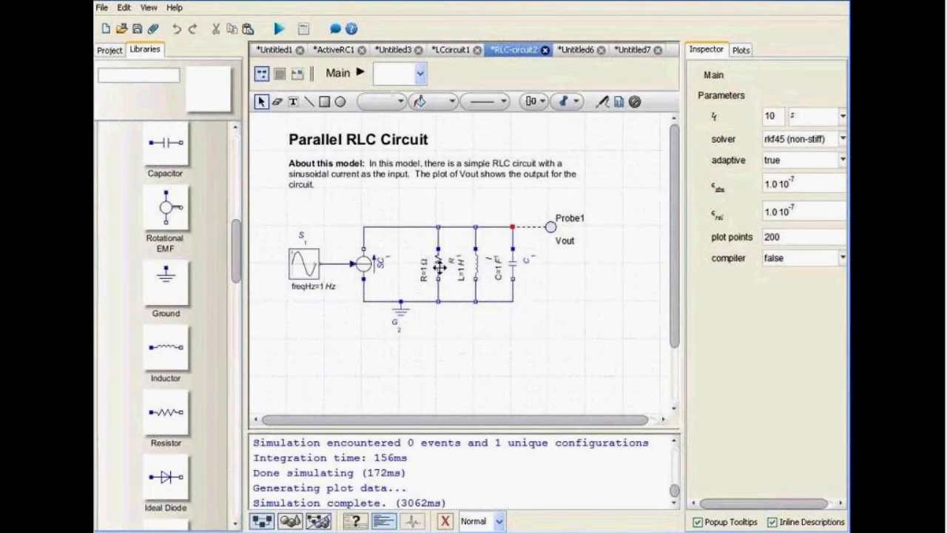
pyautogui.click(440, 267)
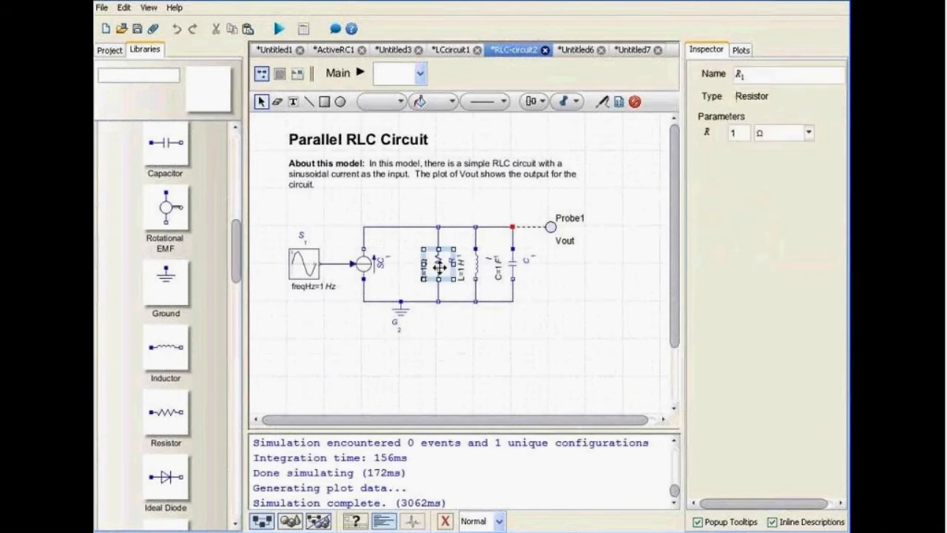
pyautogui.doubleClick(440, 267)
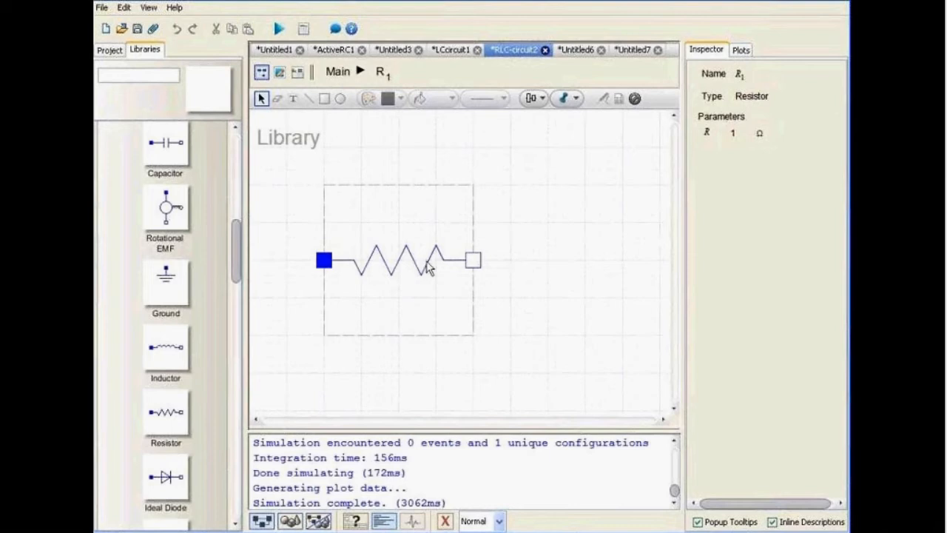
pyautogui.click(336, 73)
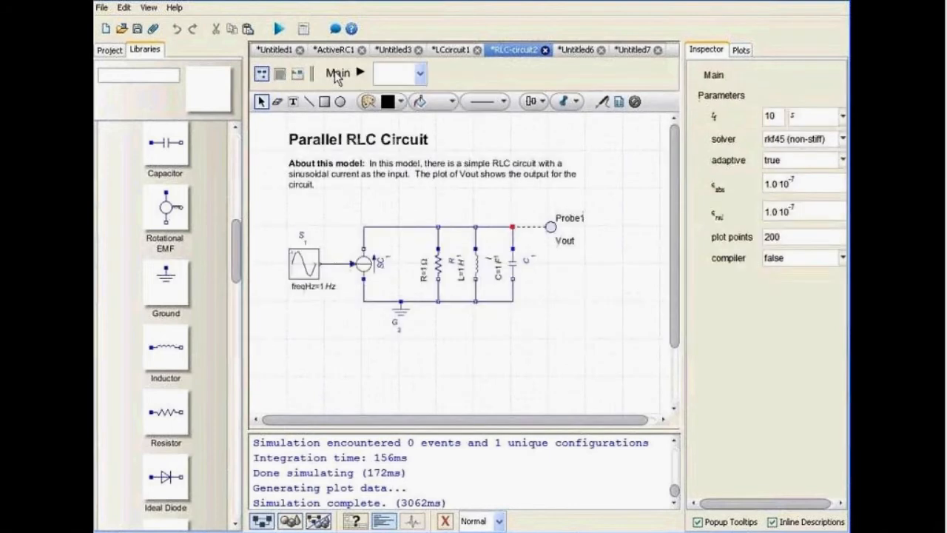
# Step: Look inside capacitor C1 and resistor R1 of the RLC circuit, returning to the Main level after each
pyautogui.click(421, 75)
pyautogui.click(404, 104)
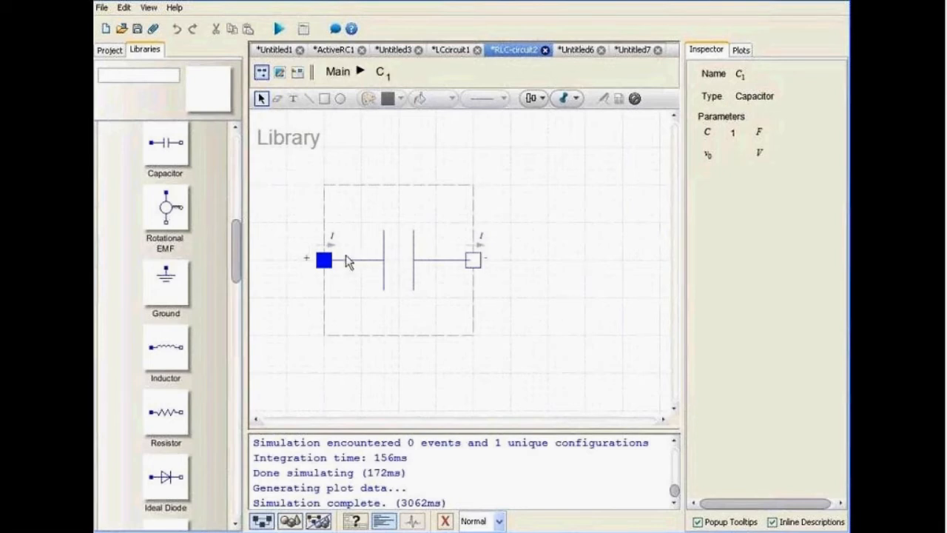
pyautogui.click(360, 72)
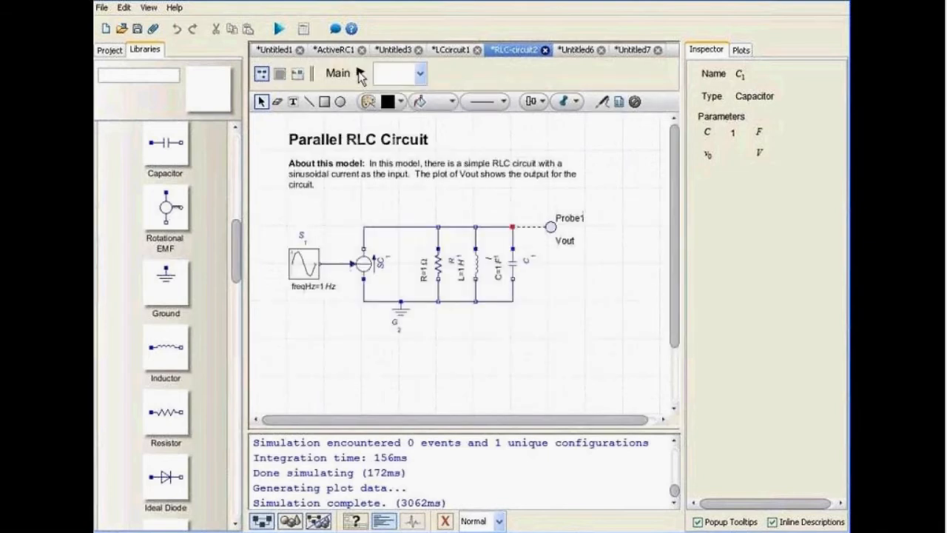
pyautogui.doubleClick(438, 264)
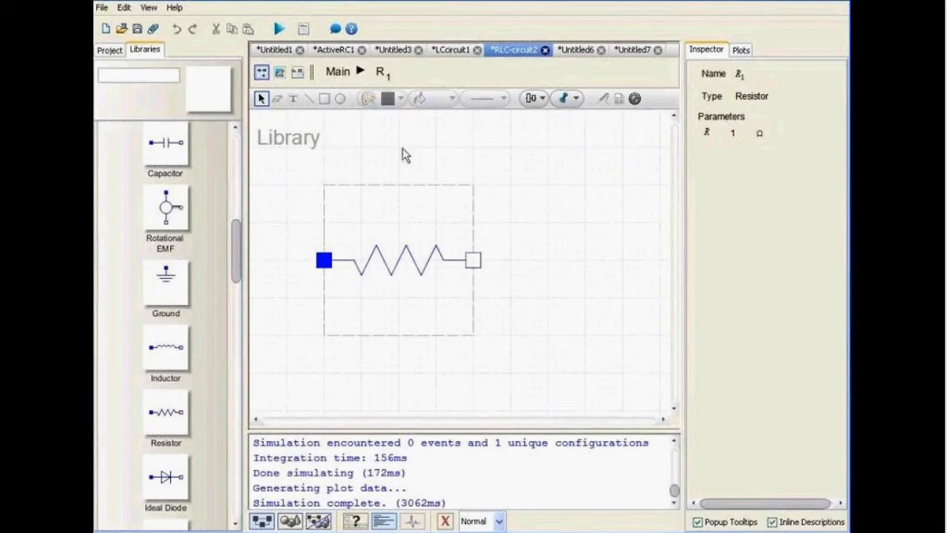
pyautogui.click(346, 68)
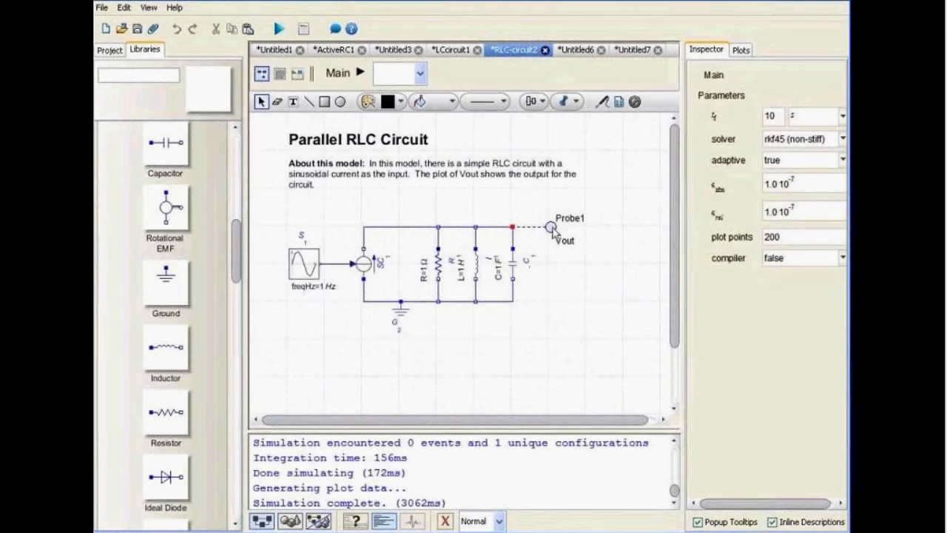
# Step: Apply the voltage quantity v to Probe1 of the Parallel RLC Circuit
pyautogui.click(552, 227)
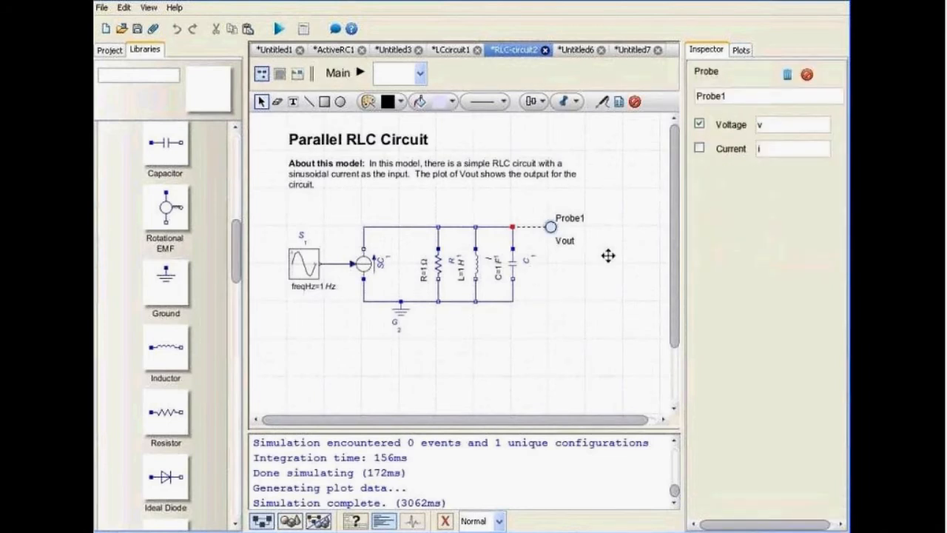
pyautogui.click(698, 129)
pyautogui.click(563, 307)
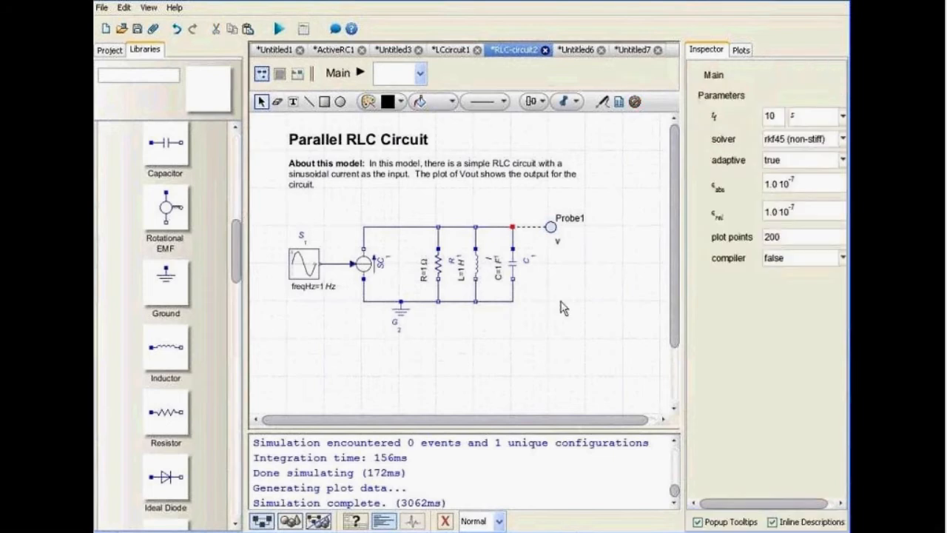
# Step: Simulate the Parallel RLC Circuit and examine the plot of Probe1's voltage, returning to the model
pyautogui.click(278, 29)
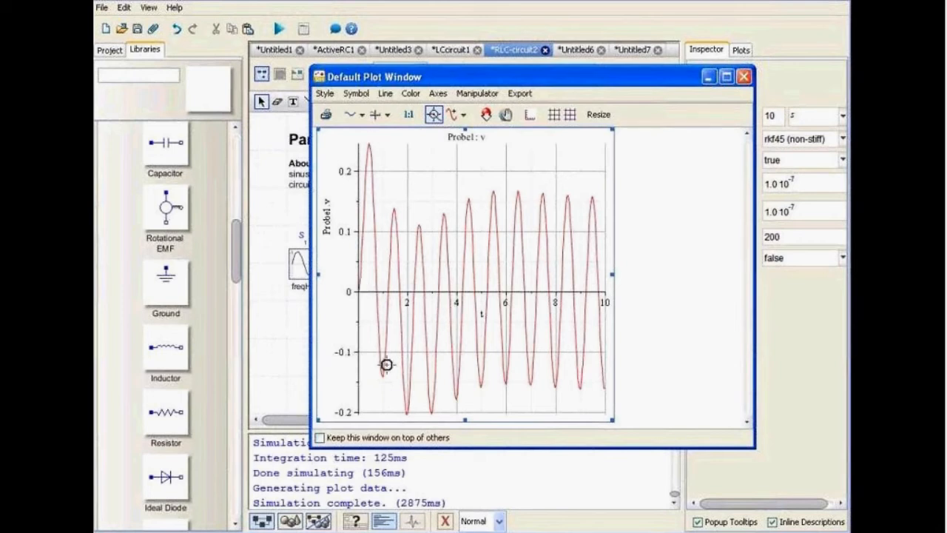
pyautogui.click(396, 394)
pyautogui.click(794, 338)
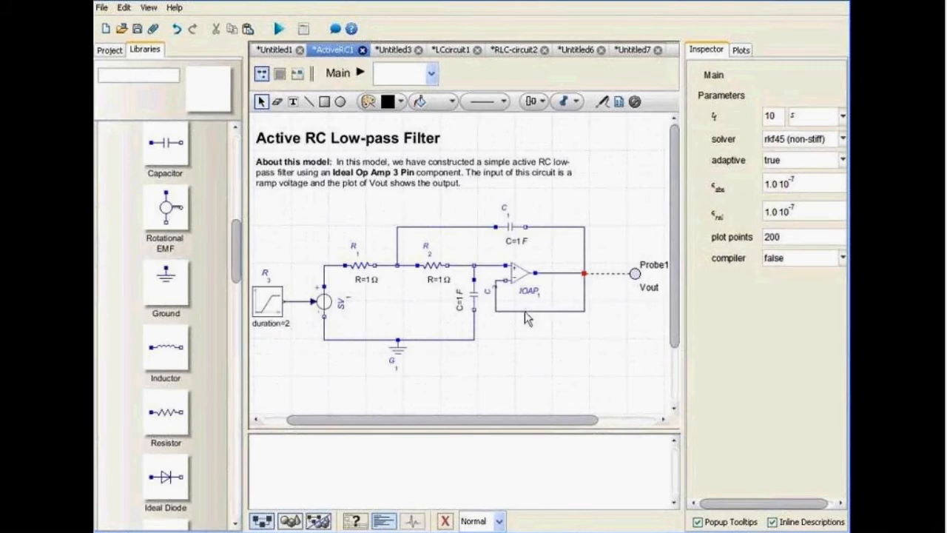
# Step: Simulate the Active RC Low-pass Filter and view the Probe1 Vout plot, returning to the model
pyautogui.click(279, 31)
pyautogui.click(279, 30)
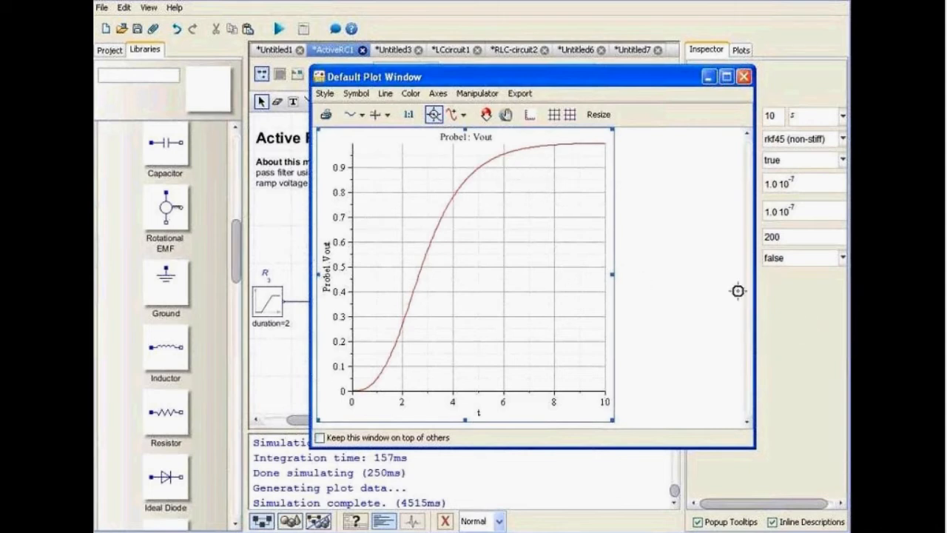
pyautogui.click(785, 310)
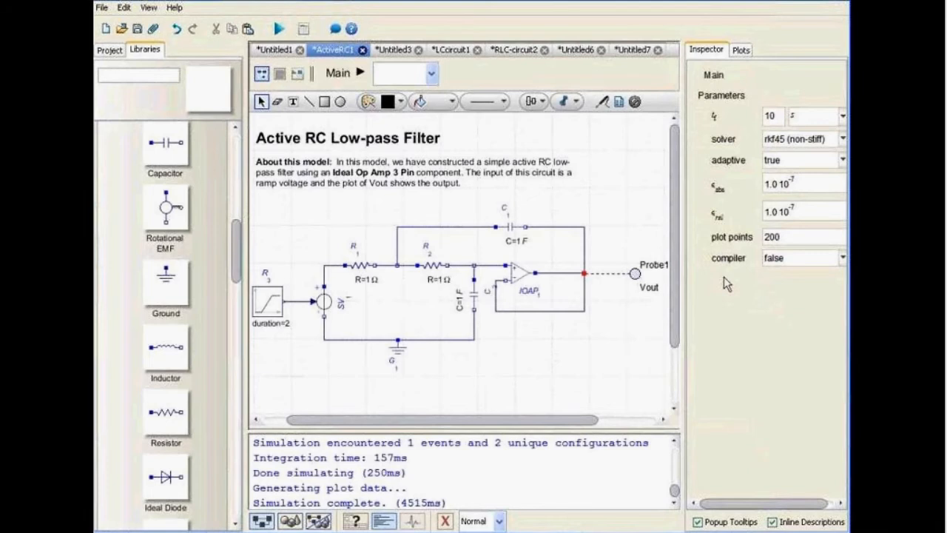
# Step: Review the simulation parameters of the Active RC Low-pass Filter, such as the end time and solver
pyautogui.click(776, 122)
pyautogui.moveTo(716, 194)
pyautogui.moveTo(731, 177)
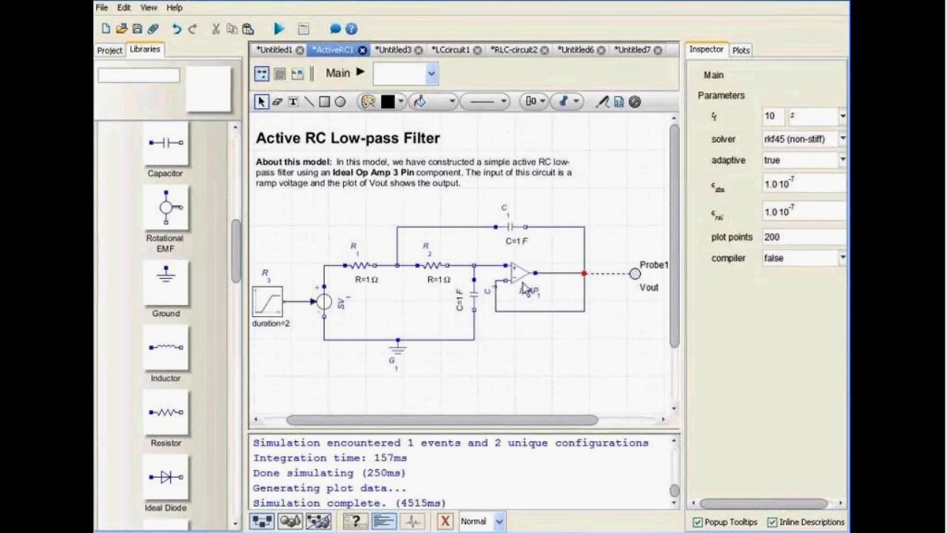
pyautogui.rightClick(435, 338)
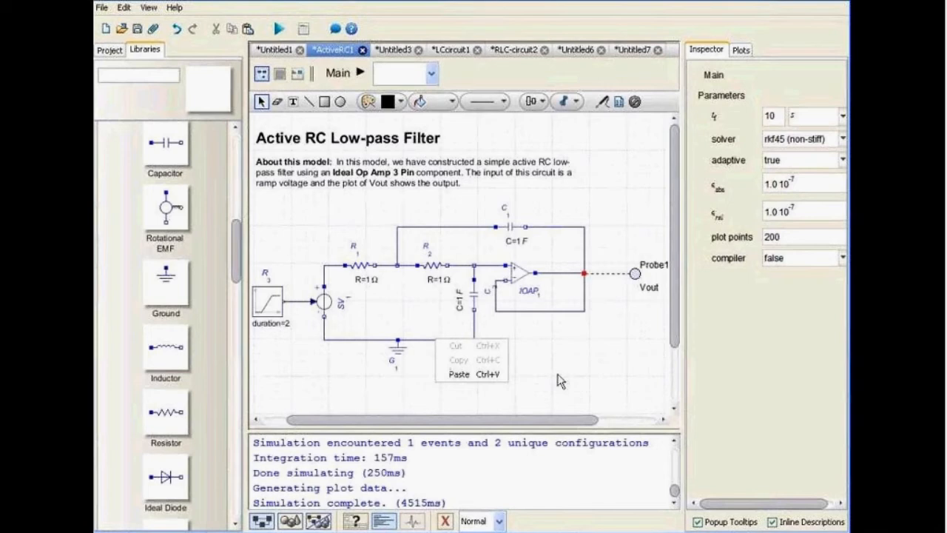
pyautogui.click(560, 381)
pyautogui.rightClick(439, 339)
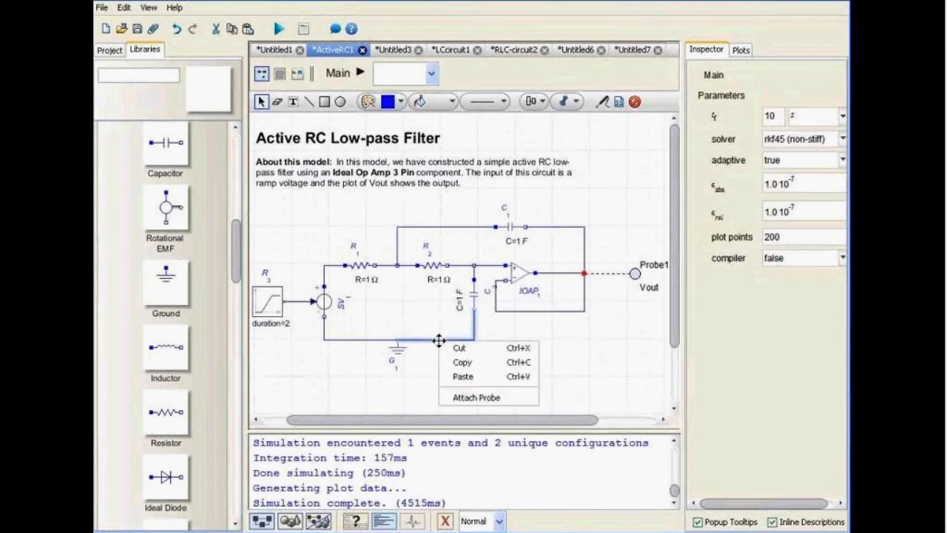
pyautogui.click(585, 372)
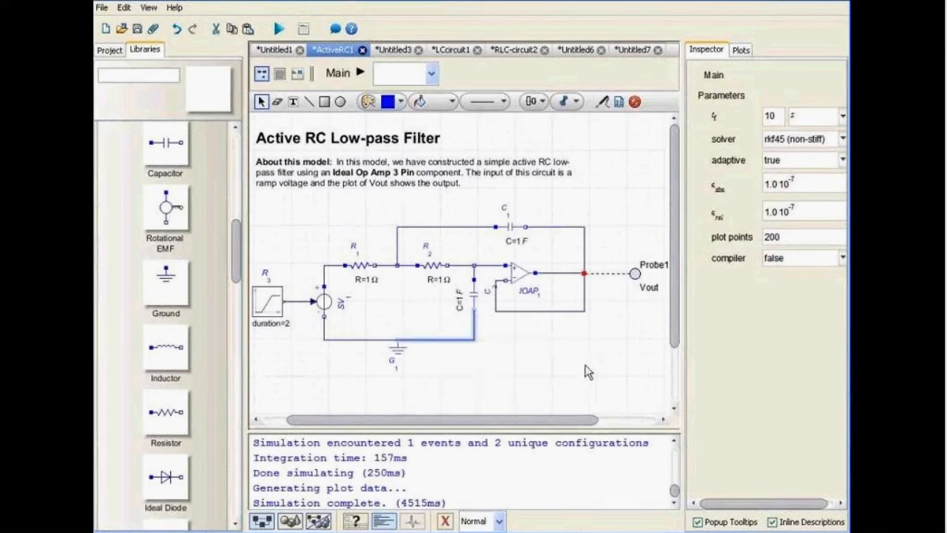
# Step: Attach a voltage probe to the wire leading into capacitor C1, placing the probe above the circuit
pyautogui.rightClick(585, 232)
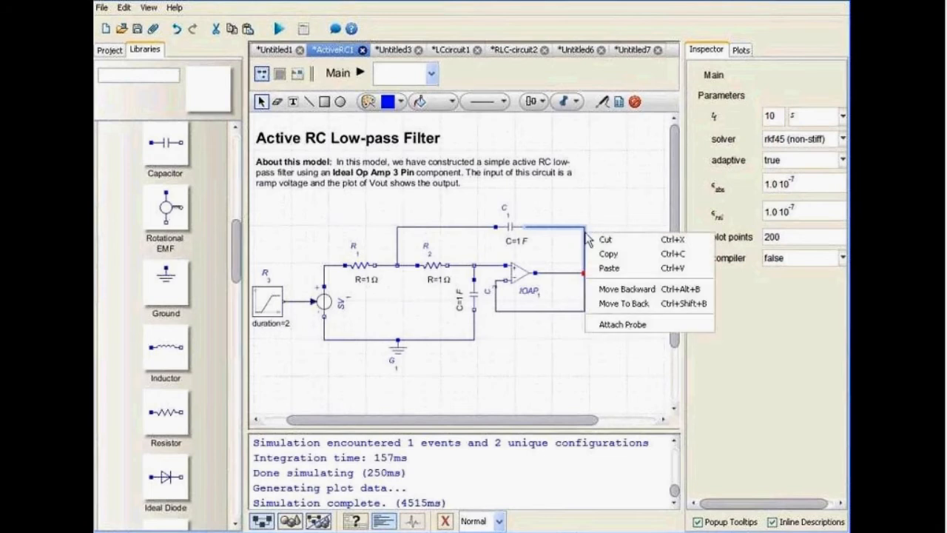
pyautogui.click(615, 327)
pyautogui.rightClick(460, 226)
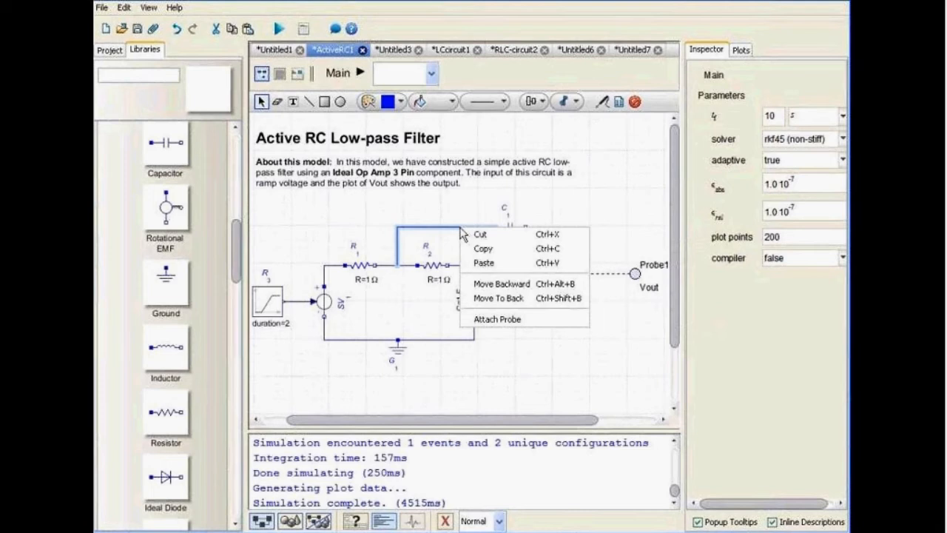
pyautogui.click(511, 319)
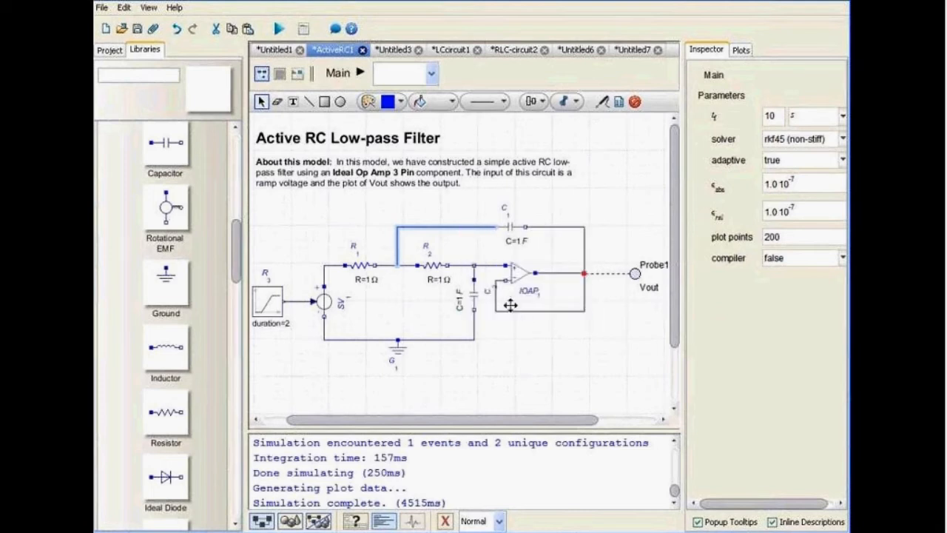
pyautogui.click(474, 192)
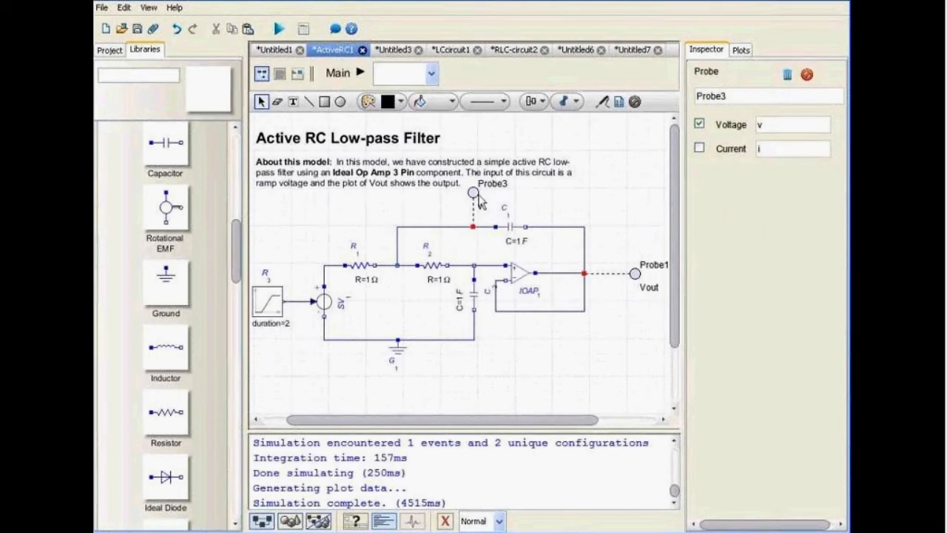
# Step: Delete the probe attached to the wire next to capacitor C1 and clear the selection
pyautogui.click(472, 191)
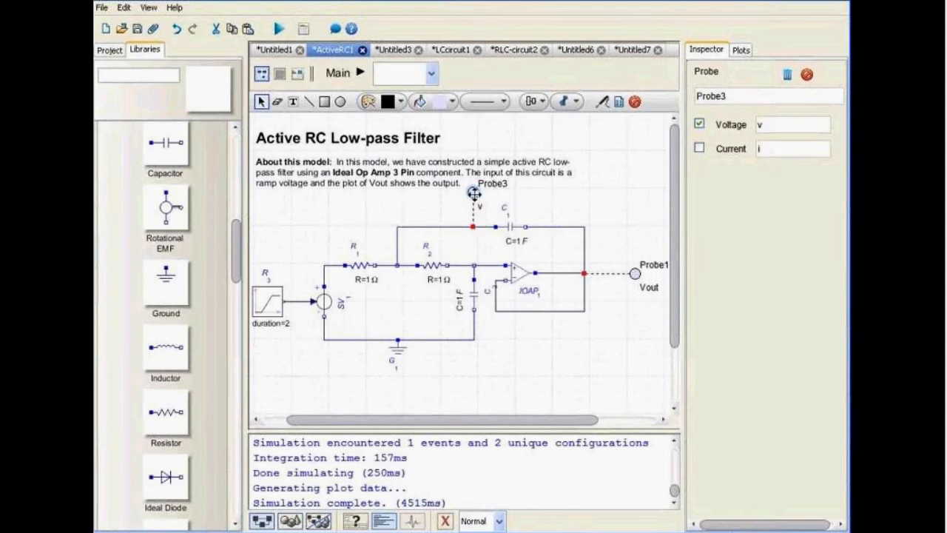
pyautogui.press('Delete')
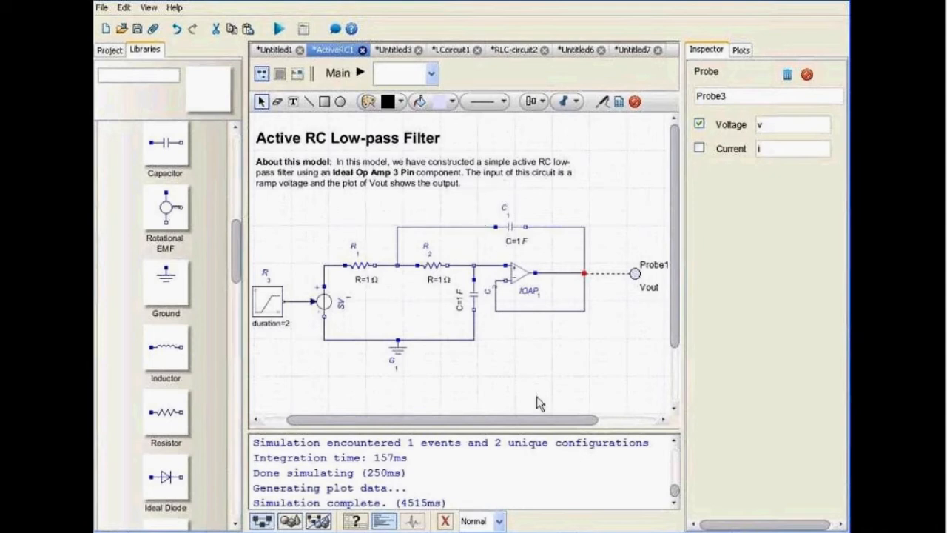
pyautogui.click(537, 397)
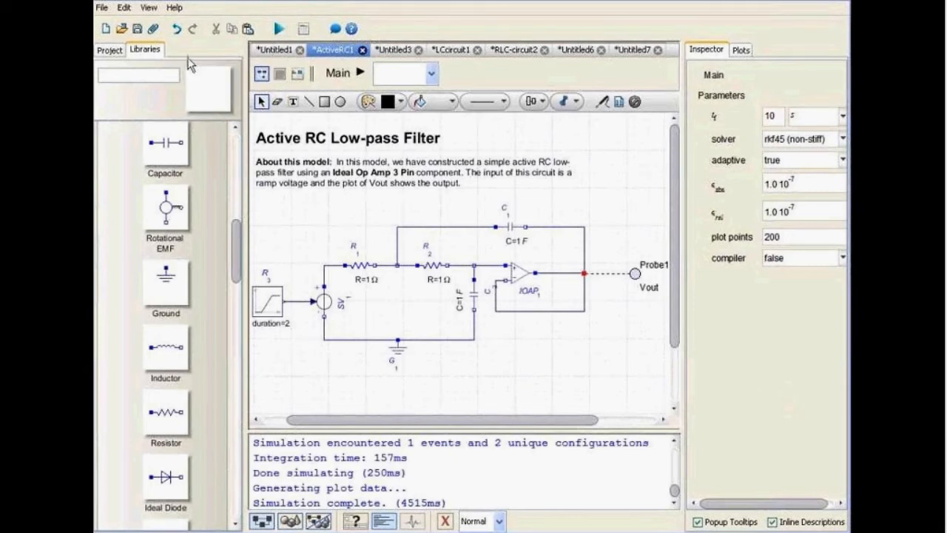
# Step: Create an Equations attachment named Equations1 for the ActiveRC1 model from the Equations template
pyautogui.click(153, 29)
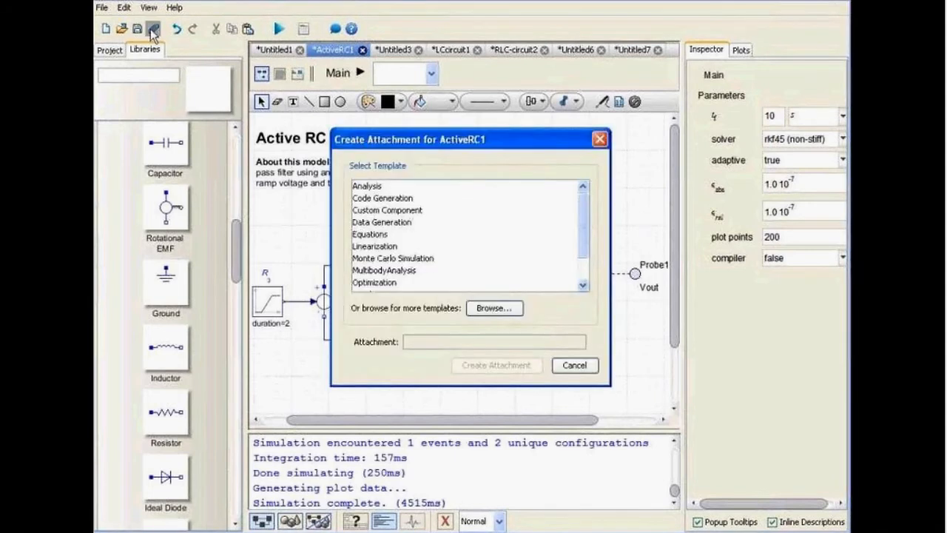
pyautogui.click(370, 234)
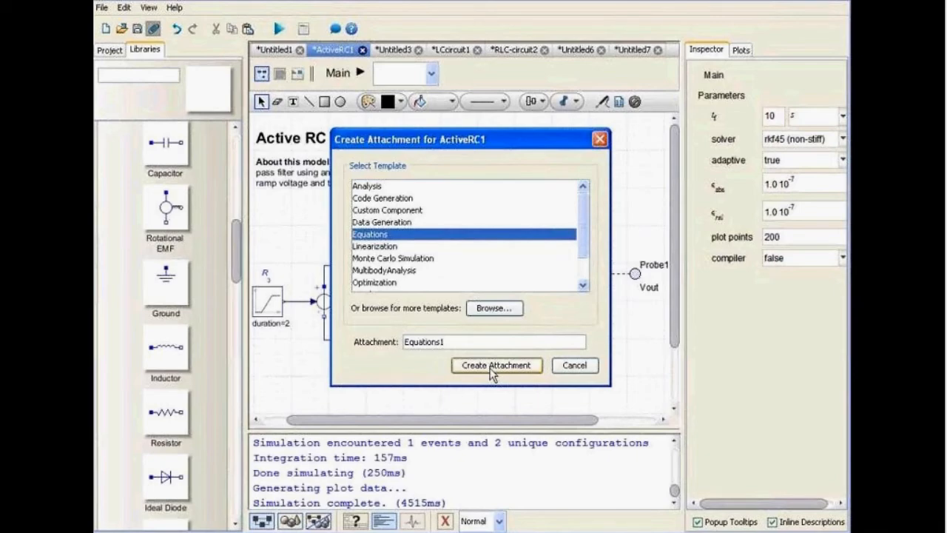
pyautogui.click(490, 367)
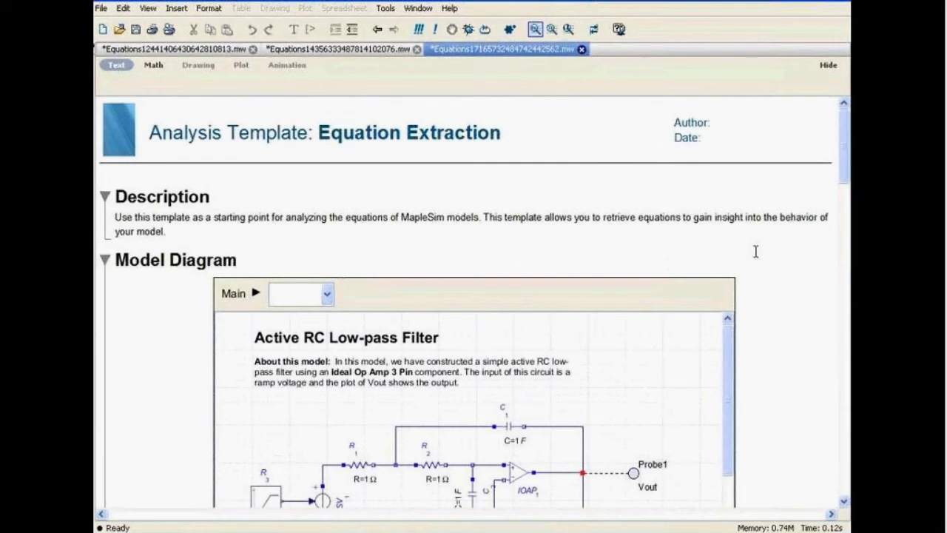
# Step: Retrieve the complete Main system of the Active RC Low-pass Filter in the Equation Extraction template
pyautogui.scroll(-1, 679, 249)
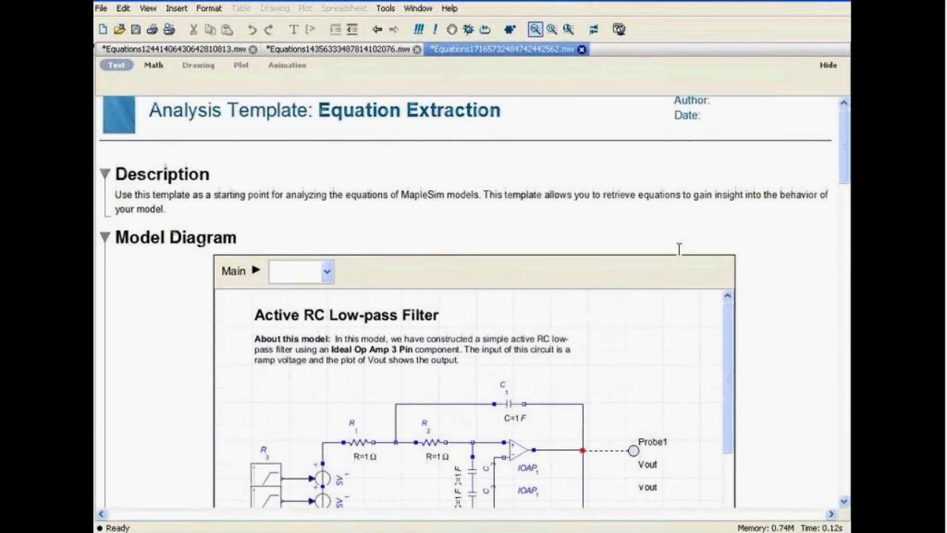
pyautogui.scroll(-1, 678, 249)
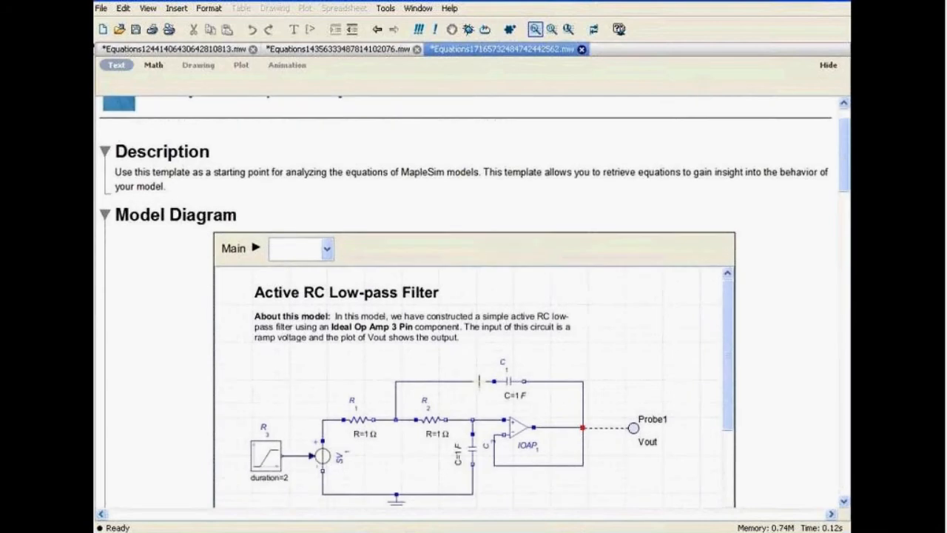
pyautogui.scroll(2, 445, 158)
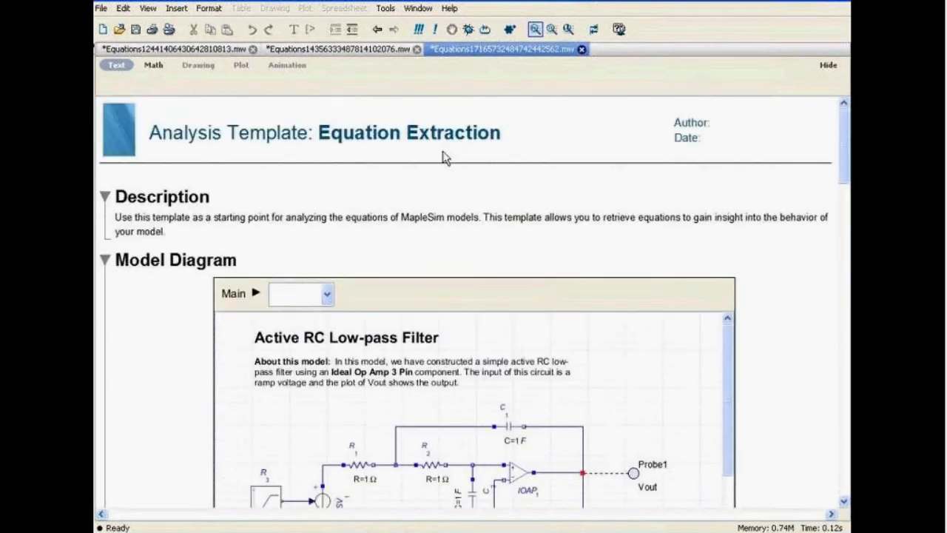
pyautogui.scroll(-2, 510, 222)
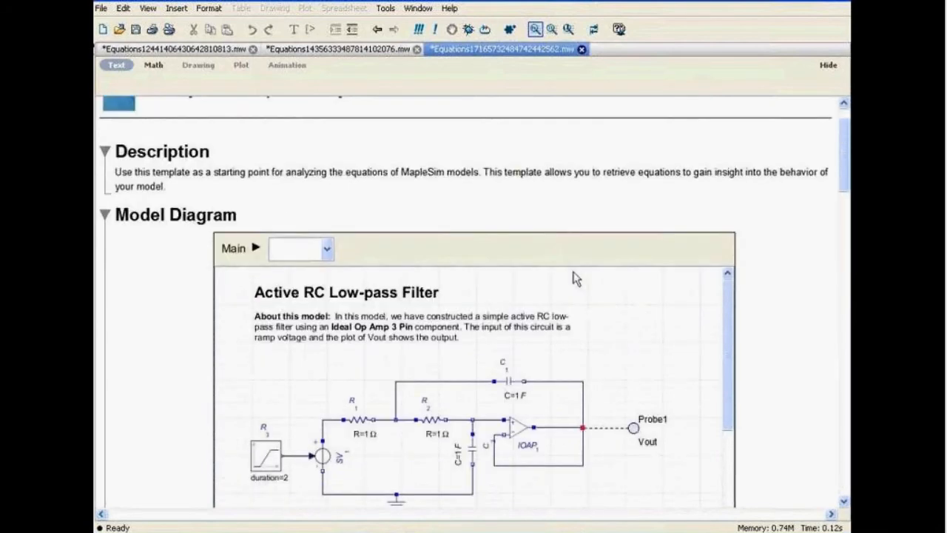
pyautogui.scroll(-1, 510, 383)
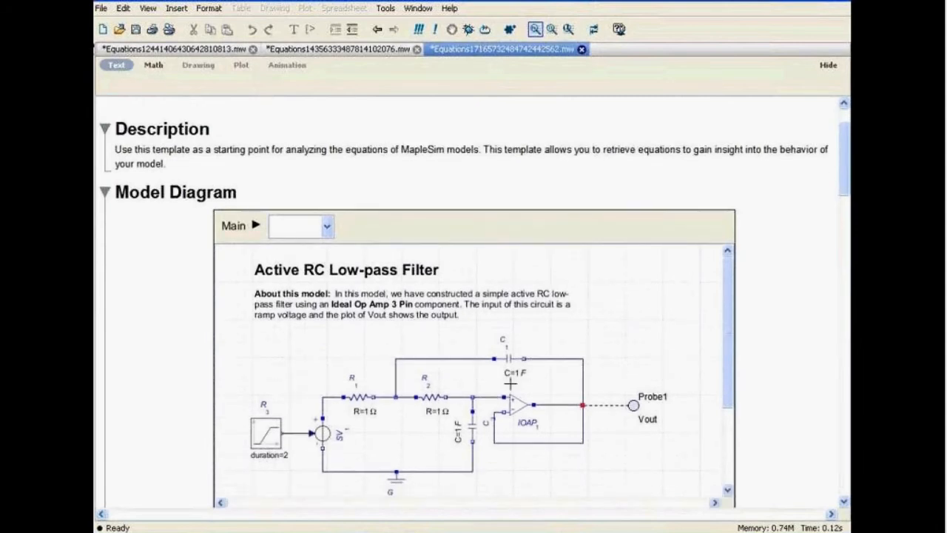
pyautogui.scroll(-1, 510, 382)
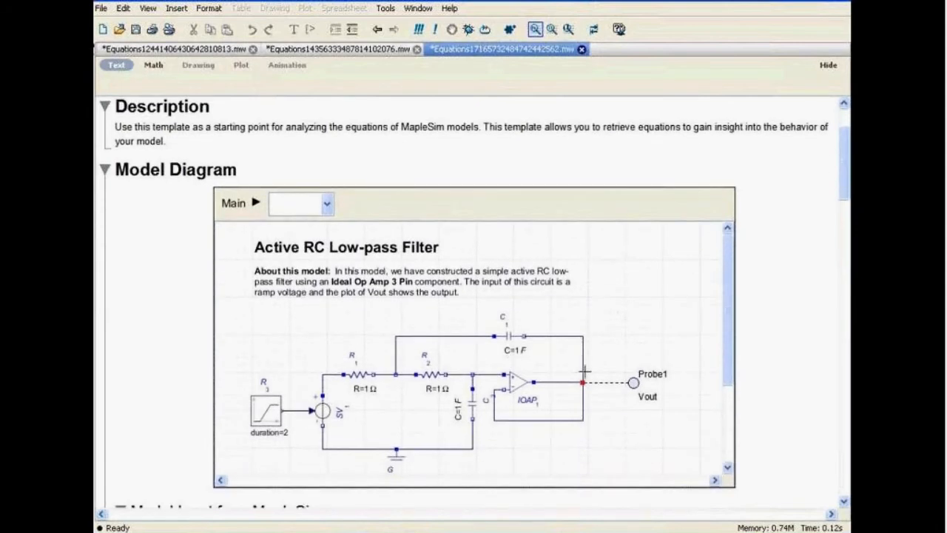
pyautogui.scroll(-2, 780, 358)
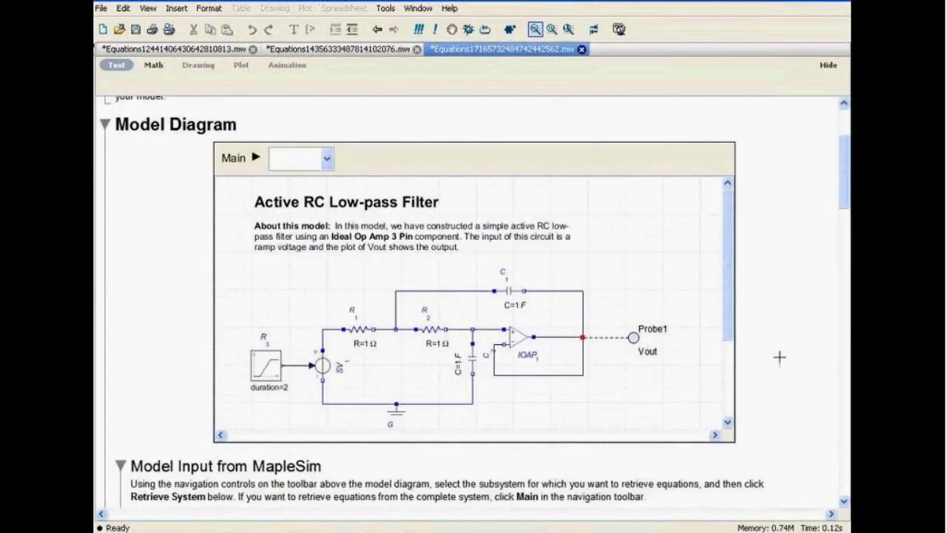
pyautogui.scroll(-9, 780, 357)
pyautogui.click(197, 475)
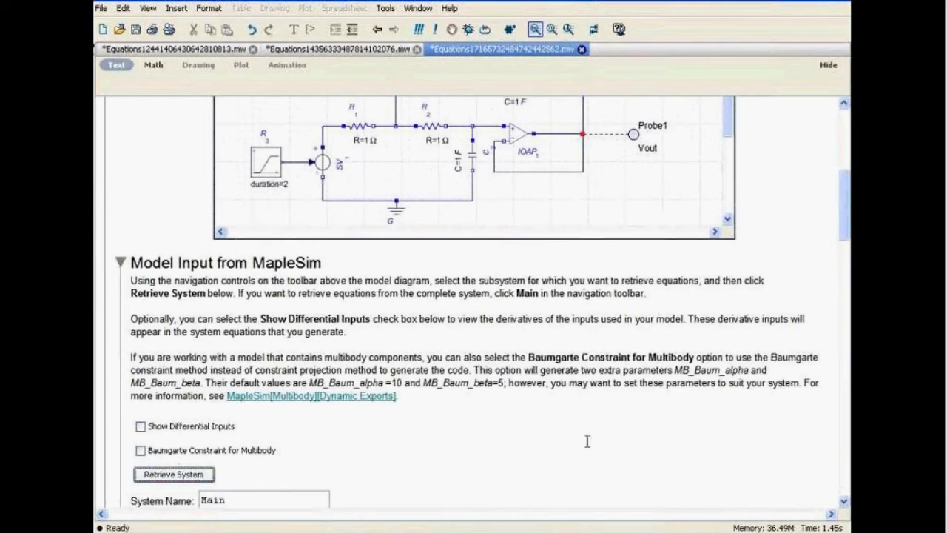
# Step: Review the model statistics and generate the System Equations in the Model Equations section
pyautogui.scroll(-1, 587, 441)
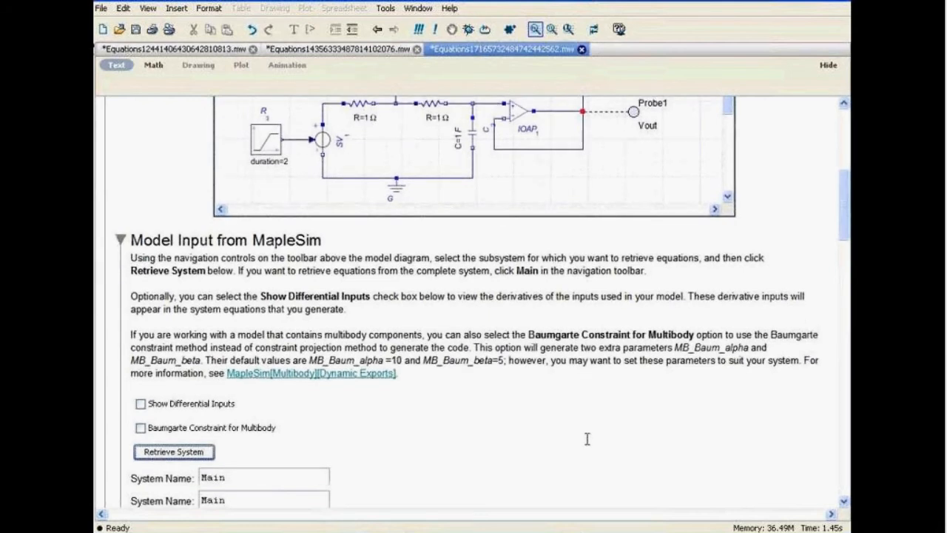
pyautogui.scroll(-5, 587, 438)
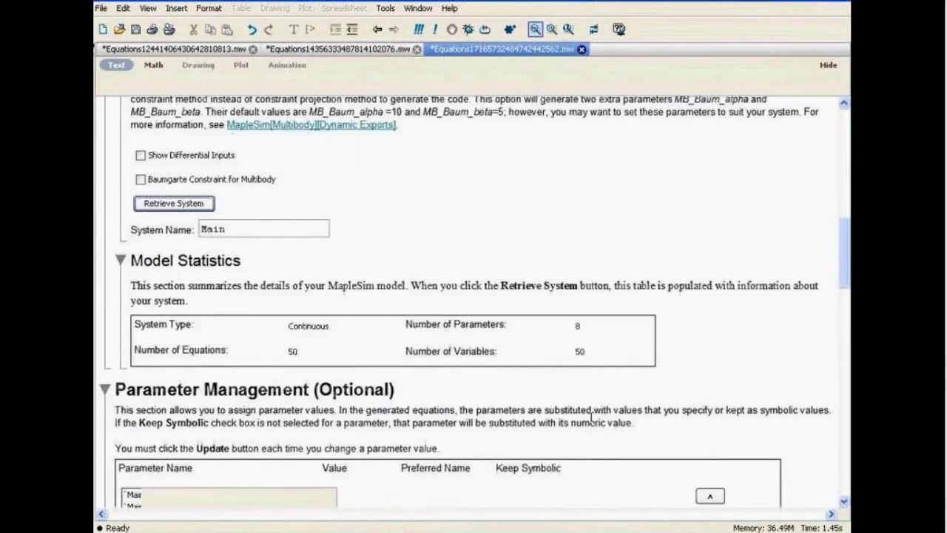
pyautogui.scroll(-1, 591, 417)
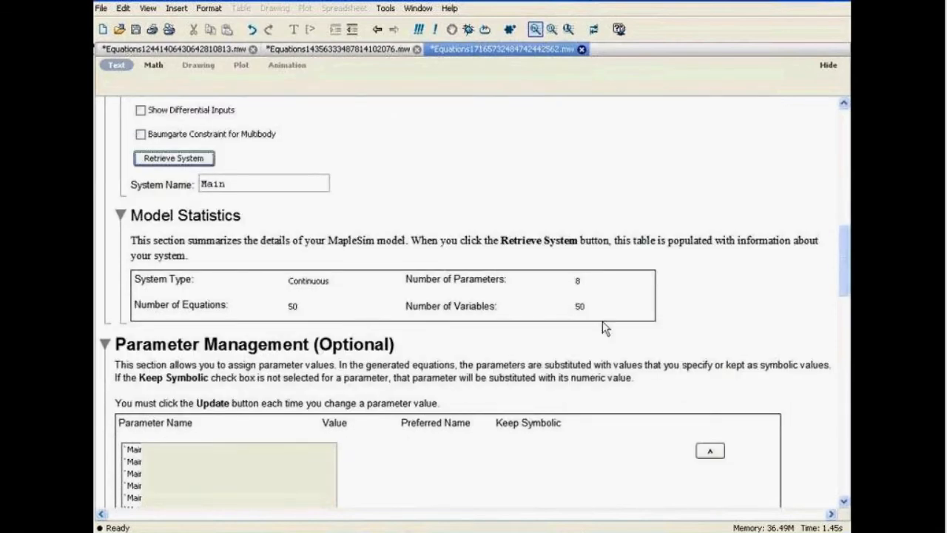
pyautogui.scroll(-2, 603, 324)
pyautogui.scroll(-5, 602, 328)
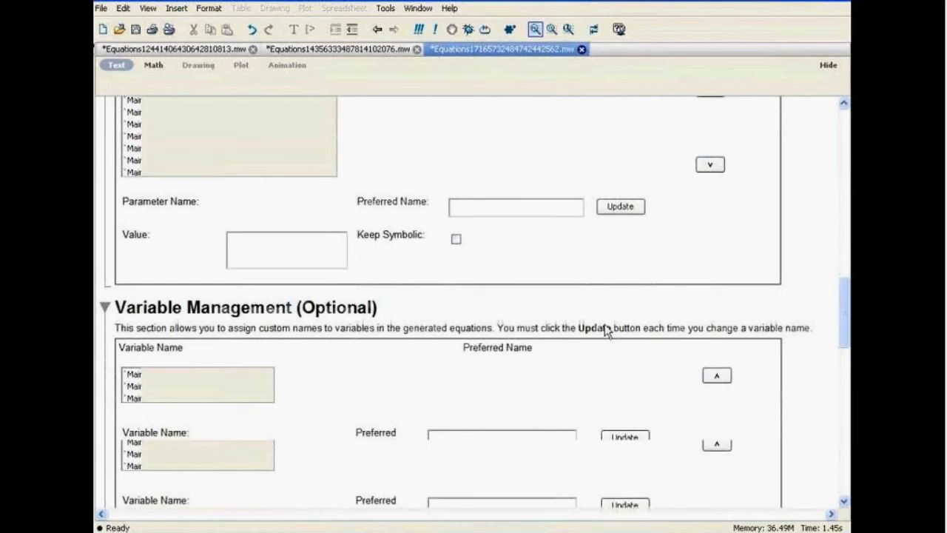
pyautogui.scroll(-5, 605, 329)
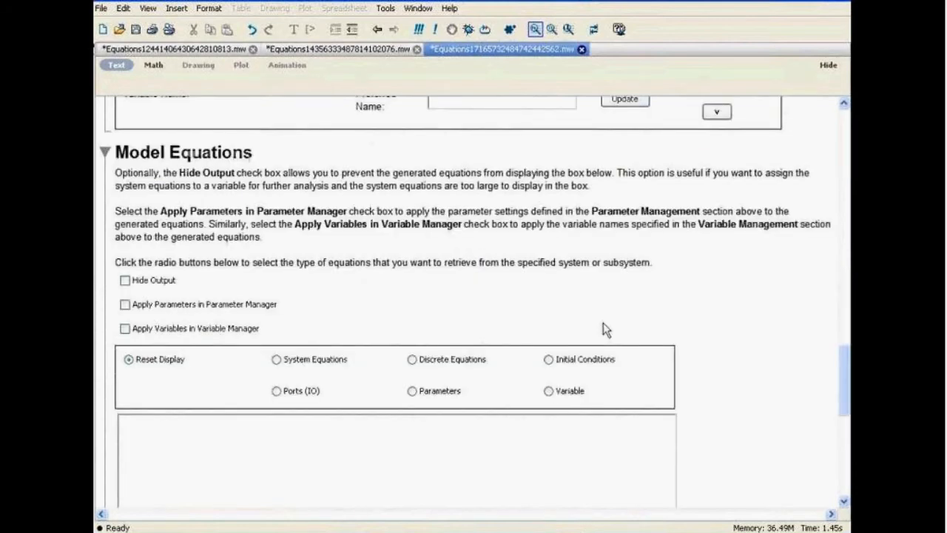
pyautogui.scroll(-3, 603, 329)
pyautogui.click(275, 247)
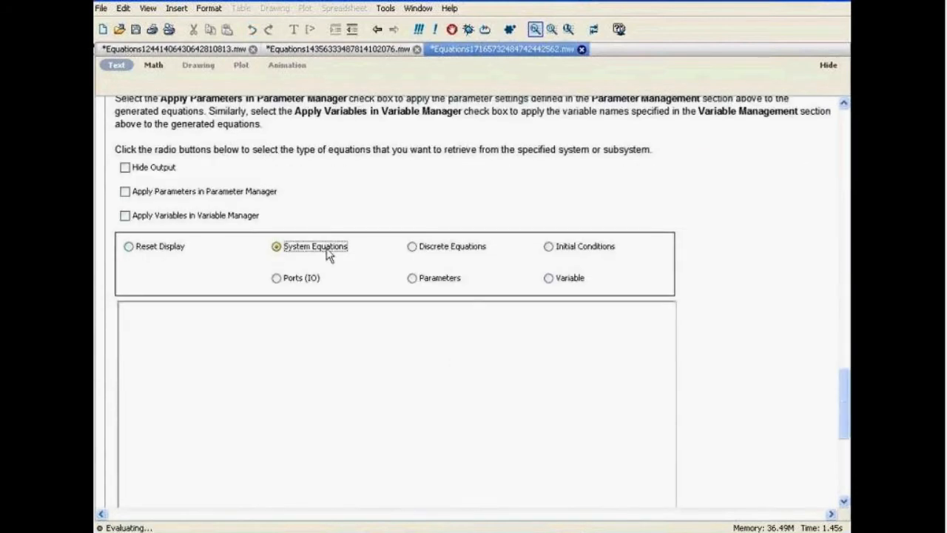
pyautogui.click(723, 351)
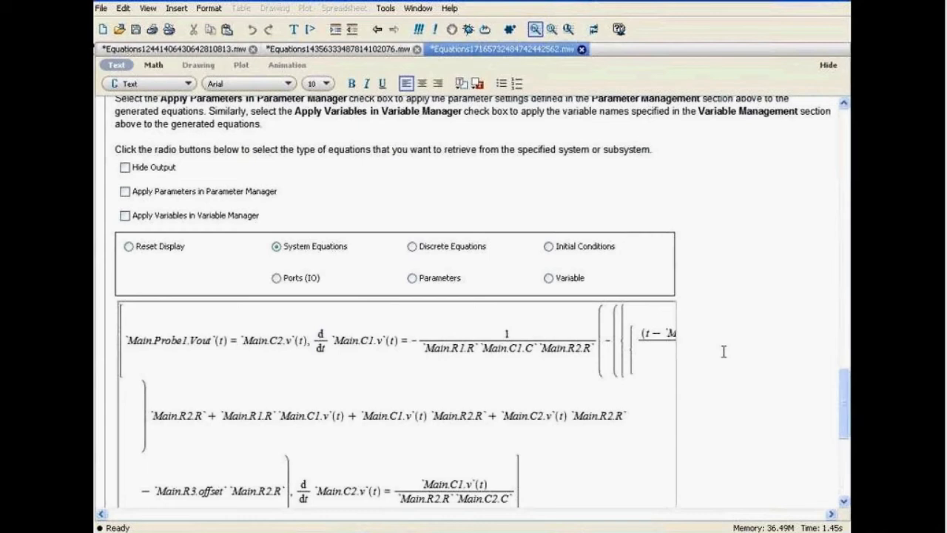
# Step: Examine the generated system equations, including the piecewise R3 ramp term in the C1 voltage derivative, and return to their beginning
pyautogui.scroll(-1, 748, 358)
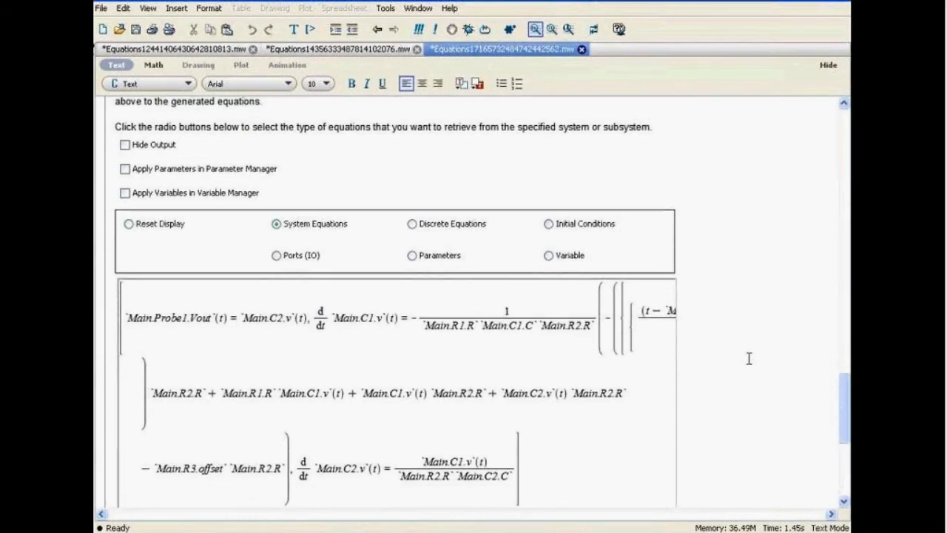
pyautogui.scroll(-2, 749, 358)
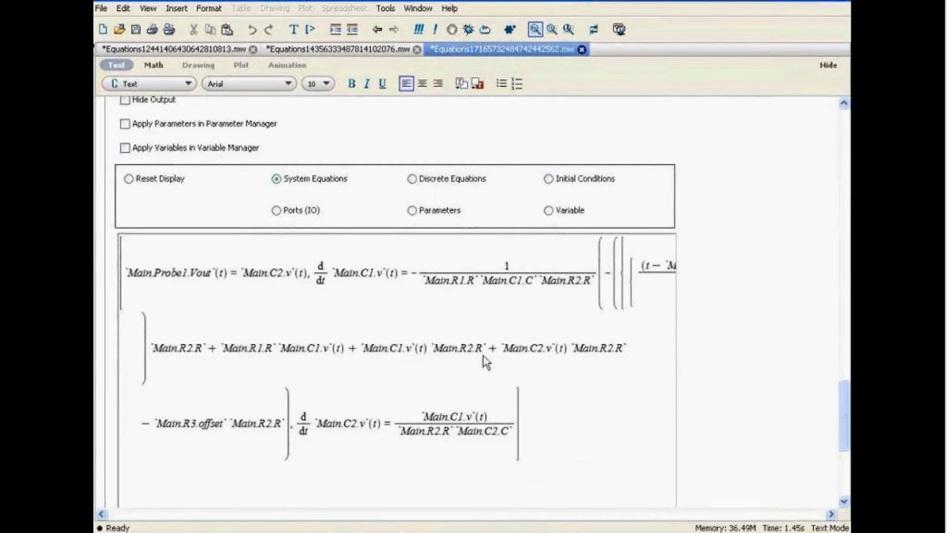
pyautogui.click(594, 269)
pyautogui.press('Right')
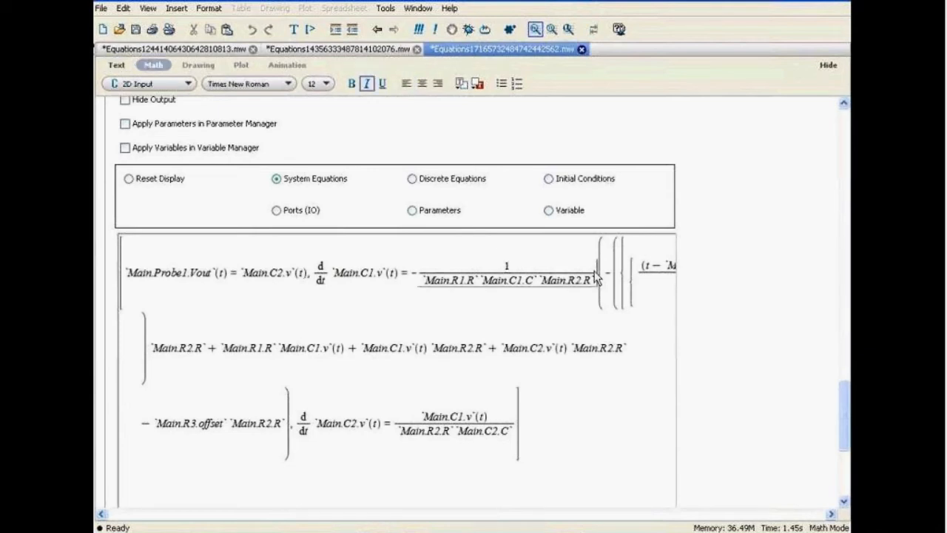
pyautogui.press('Right')
pyautogui.press('Right')
pyautogui.press('Right')
pyautogui.press('Right')
pyautogui.press('Right')
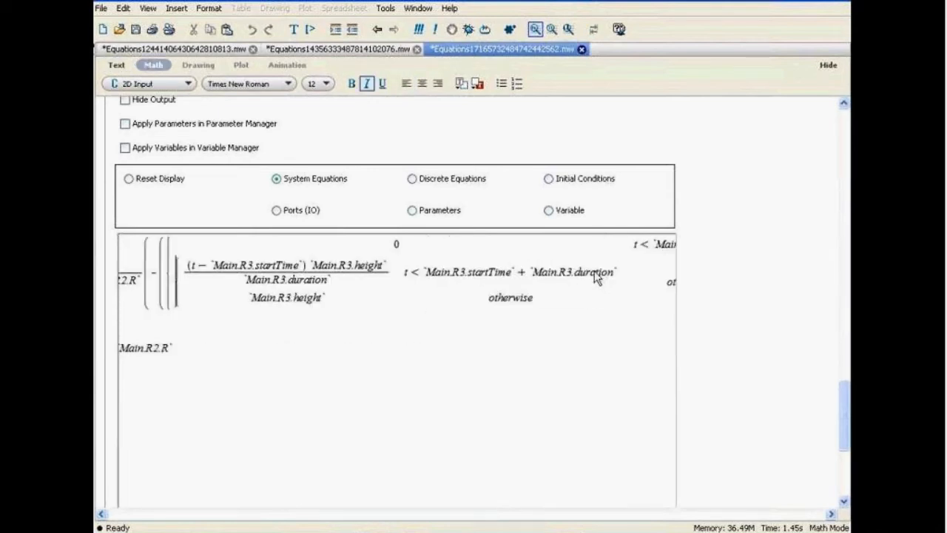
pyautogui.press('Left')
pyautogui.press('Left')
pyautogui.press('Left')
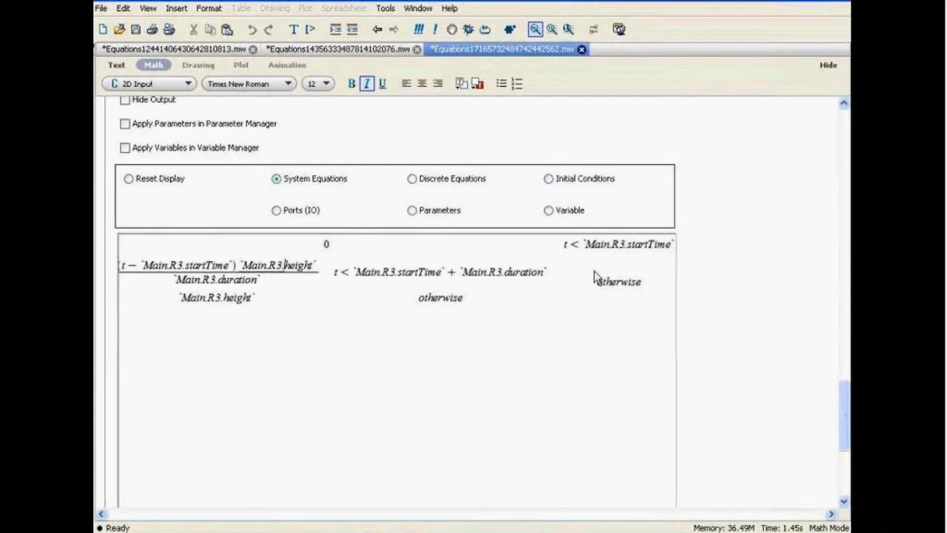
pyautogui.press('Left')
pyautogui.press('Left')
pyautogui.press('Left')
pyautogui.press('Left')
pyautogui.press('Left')
pyautogui.press('Left')
pyautogui.press('Left')
pyautogui.press('Left')
pyautogui.press('Left')
pyautogui.press('Left')
pyautogui.press('Left')
pyautogui.press('Left')
pyautogui.press('Left')
pyautogui.press('Left')
pyautogui.press('Left')
pyautogui.press('Left')
pyautogui.press('Left')
pyautogui.press('Left')
pyautogui.press('Left')
pyautogui.press('Left')
pyautogui.press('Left')
pyautogui.press('Left')
pyautogui.press('Left')
pyautogui.press('Left')
pyautogui.press('Left')
pyautogui.press('Left')
pyautogui.press('Left')
pyautogui.press('Left')
pyautogui.press('Left')
pyautogui.press('Left')
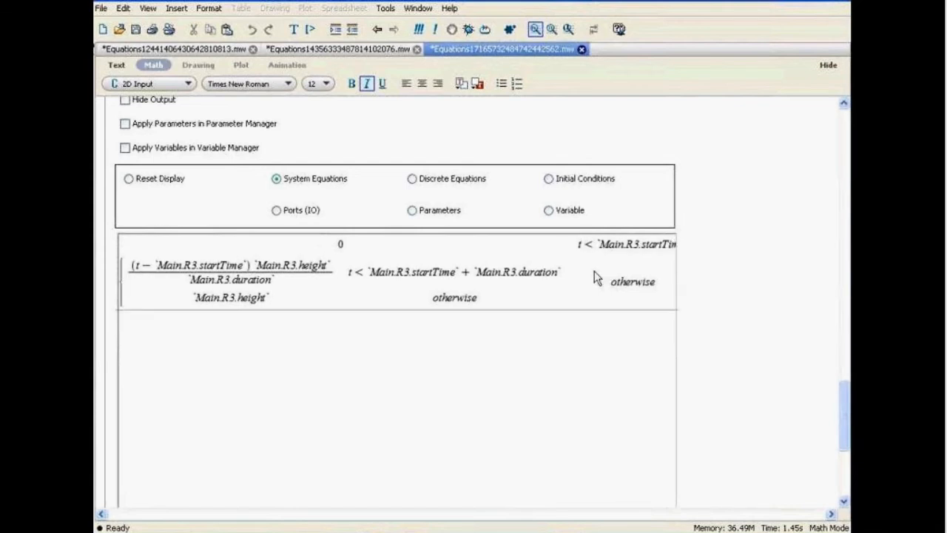
pyautogui.press('Left')
pyautogui.press('Left')
pyautogui.press('Left')
pyautogui.press('Left')
pyautogui.press('Left')
pyautogui.press('Left')
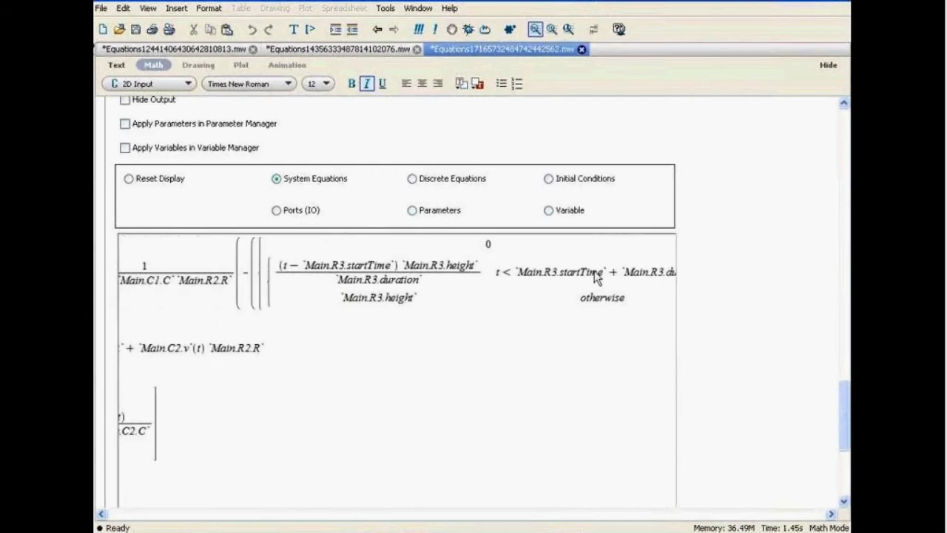
pyautogui.press('Left')
pyautogui.press('Left')
pyautogui.press('Left')
pyautogui.press('Left')
pyautogui.press('Left')
pyautogui.press('Left')
pyautogui.press('Left')
pyautogui.press('Left')
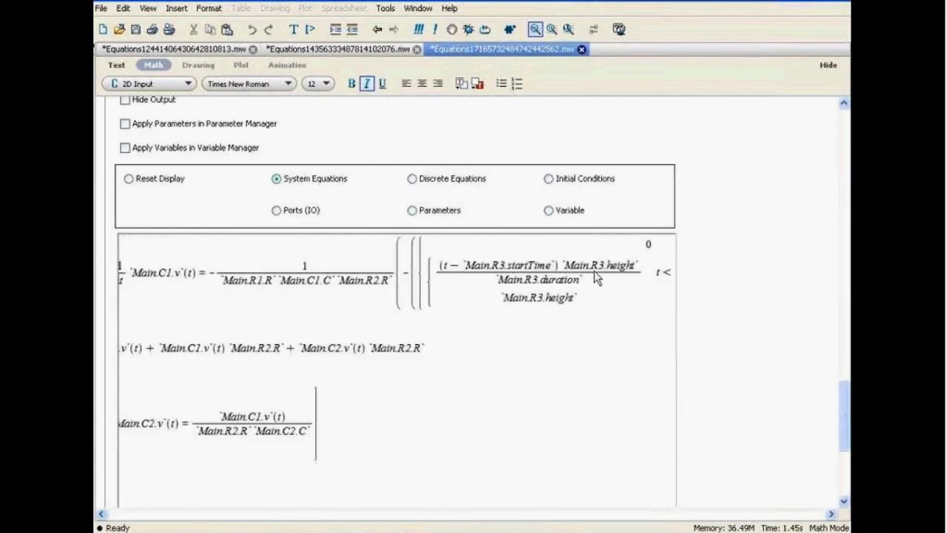
pyautogui.press('Left')
pyautogui.press('Left')
pyautogui.press('Left')
pyautogui.press('Left')
pyautogui.press('Left')
pyautogui.press('Left')
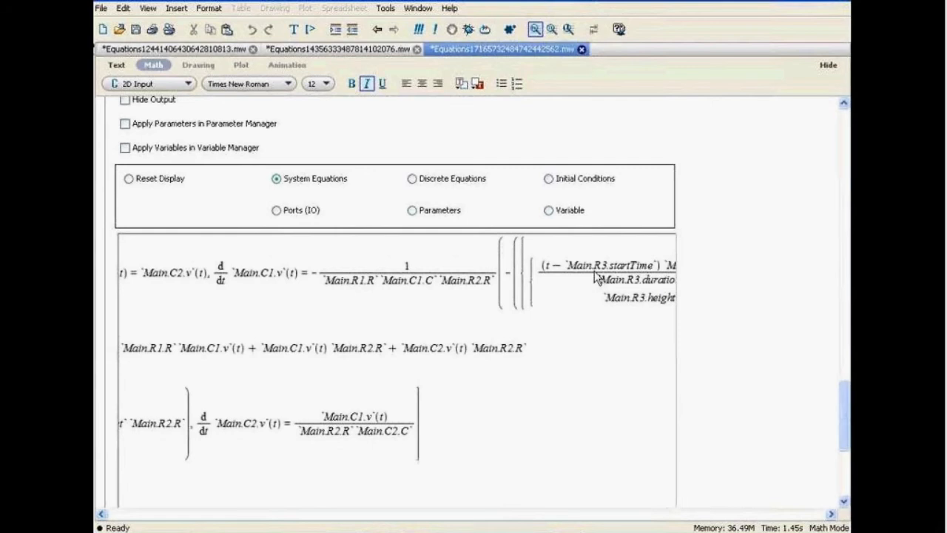
pyautogui.press('Left')
pyautogui.press('Left')
pyautogui.press('Left')
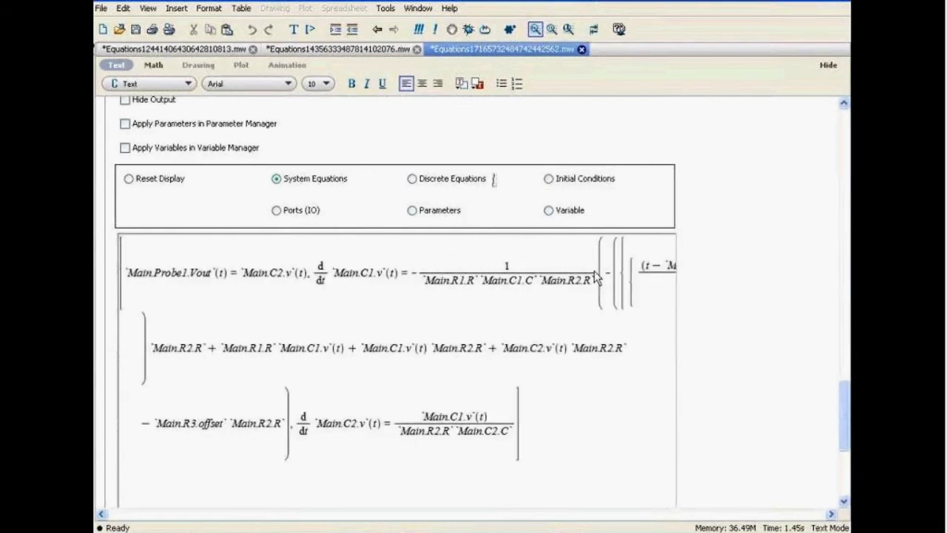
pyautogui.press('Left')
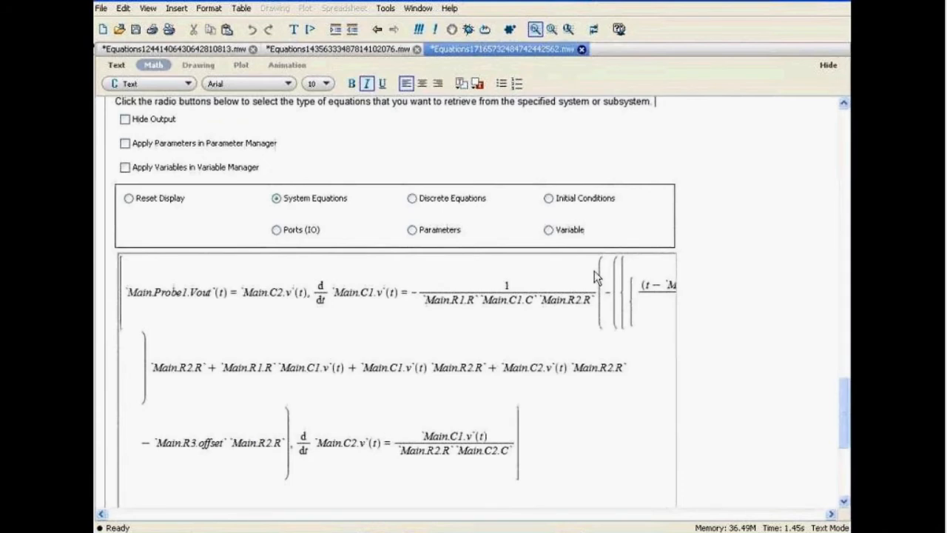
# Step: Examine the C1 and C2 voltage derivative equations again, reading onward from the start of the R3 ramp term
pyautogui.scroll(-1, 719, 358)
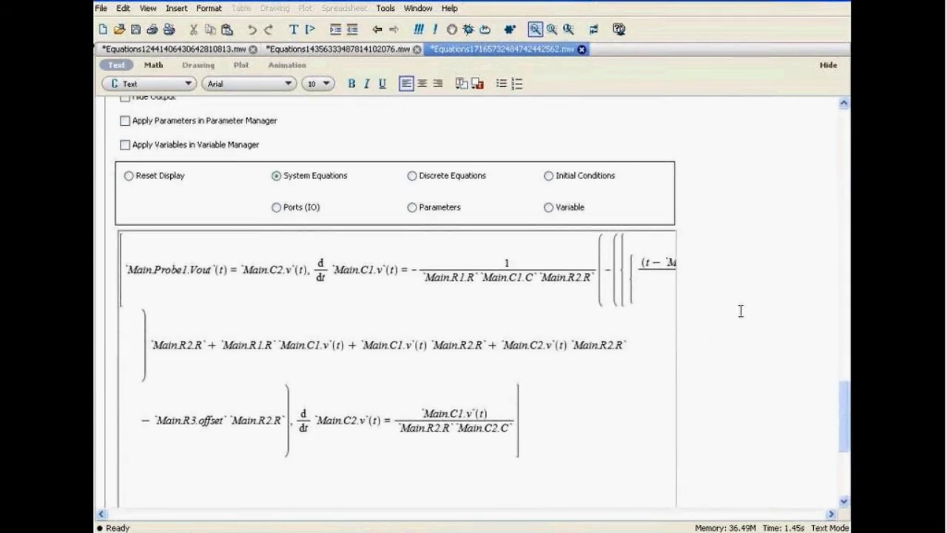
pyautogui.scroll(-1, 725, 313)
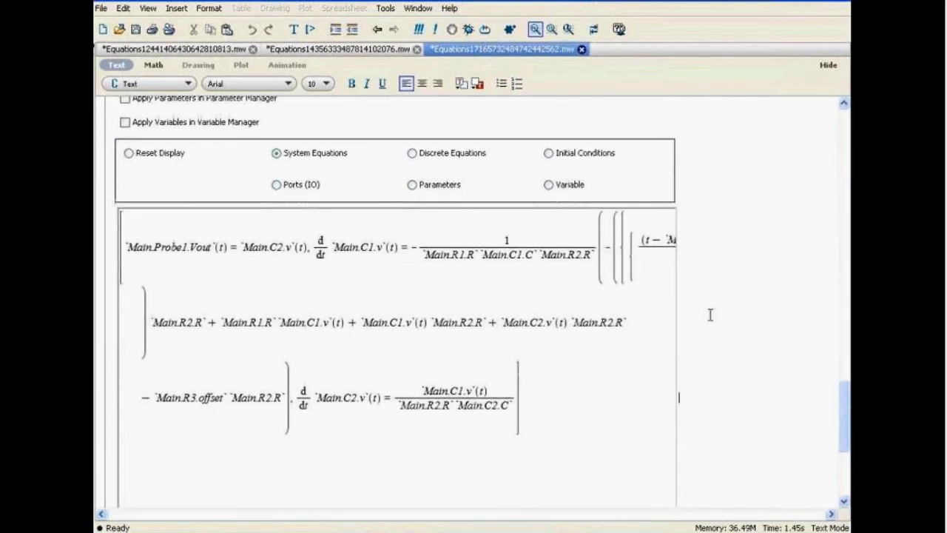
pyautogui.click(643, 254)
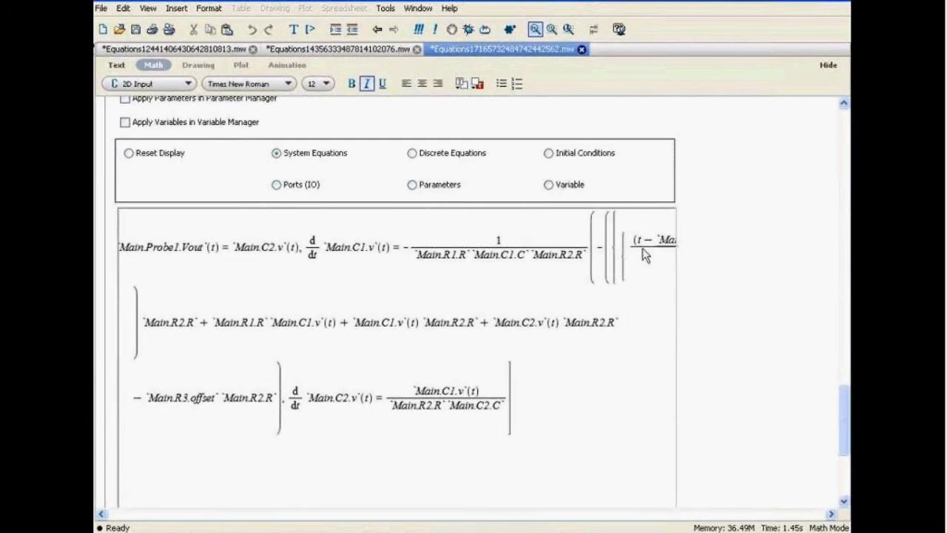
pyautogui.press('Right')
pyautogui.press('Right')
pyautogui.press('Right')
pyautogui.press('Right')
pyautogui.press('Right')
pyautogui.press('Right')
pyautogui.press('Right')
pyautogui.press('Right')
pyautogui.press('Right')
pyautogui.press('Right')
pyautogui.press('Right')
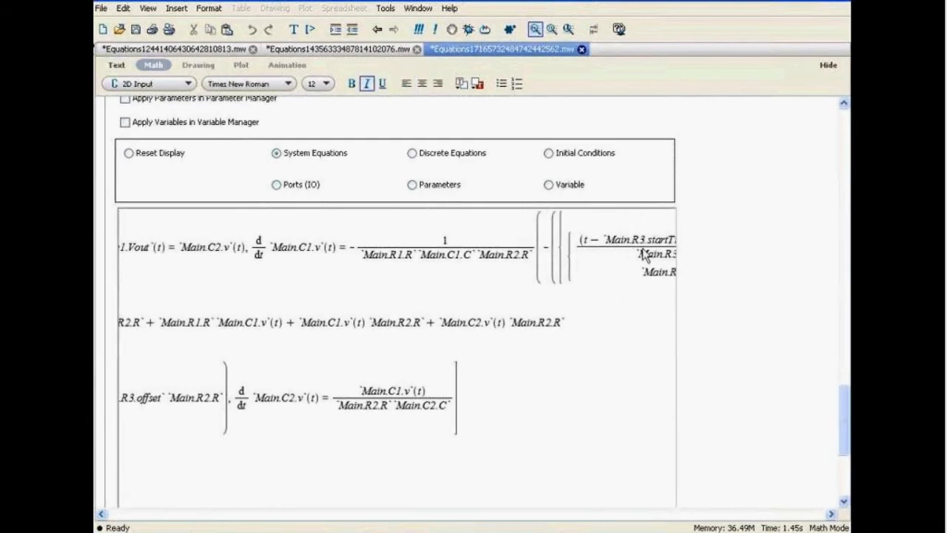
pyautogui.press('Right')
pyautogui.press('Right')
pyautogui.press('Right')
pyautogui.press('Right')
pyautogui.press('Right')
pyautogui.press('Right')
pyautogui.press('Right')
pyautogui.press('Right')
pyautogui.press('Right')
pyautogui.press('Right')
pyautogui.press('Right')
pyautogui.press('Right')
pyautogui.press('Right')
pyautogui.press('Right')
pyautogui.press('Right')
pyautogui.press('Right')
pyautogui.press('Right')
pyautogui.press('Right')
pyautogui.press('Right')
pyautogui.press('Right')
pyautogui.press('Right')
pyautogui.press('Right')
pyautogui.press('Right')
pyautogui.press('Right')
pyautogui.press('Right')
pyautogui.press('Right')
pyautogui.press('Right')
pyautogui.press('Right')
pyautogui.press('Right')
pyautogui.press('Right')
pyautogui.press('Right')
pyautogui.press('Right')
pyautogui.press('Right')
pyautogui.press('Right')
pyautogui.press('Right')
pyautogui.press('Right')
pyautogui.press('Right')
pyautogui.press('Right')
pyautogui.press('Right')
pyautogui.press('Right')
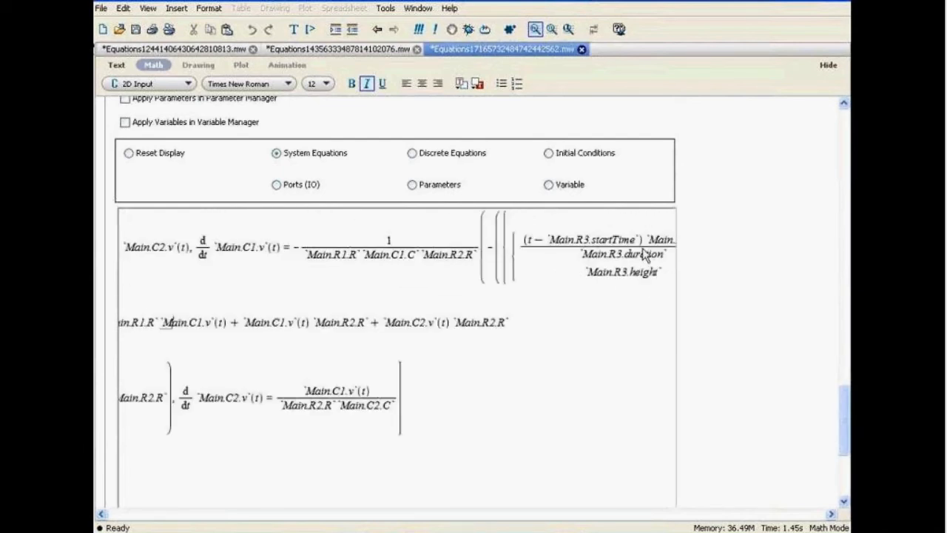
pyautogui.click(751, 335)
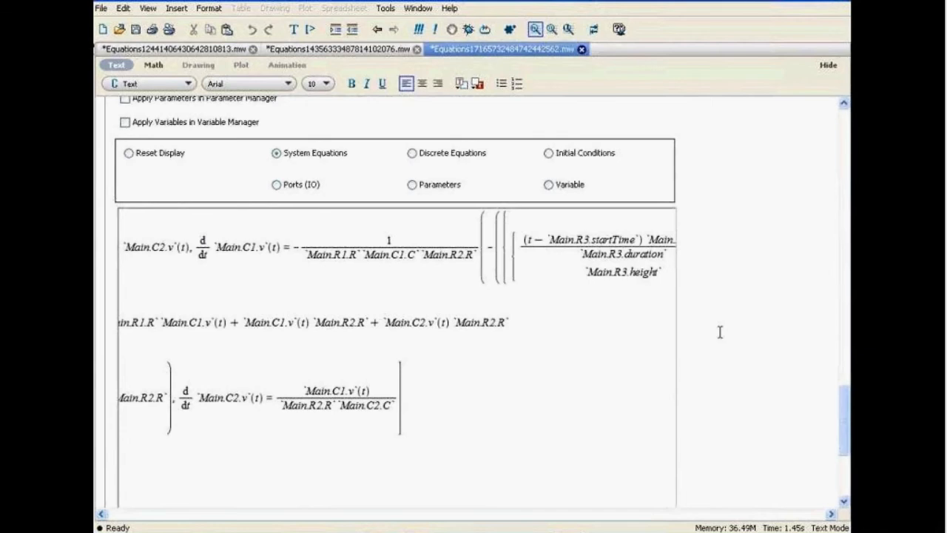
# Step: Read the remaining C1 and C2 voltage derivative equations through to the Assign to Variable option at the worksheet's end
pyautogui.scroll(-1, 720, 332)
pyautogui.scroll(-1, 719, 333)
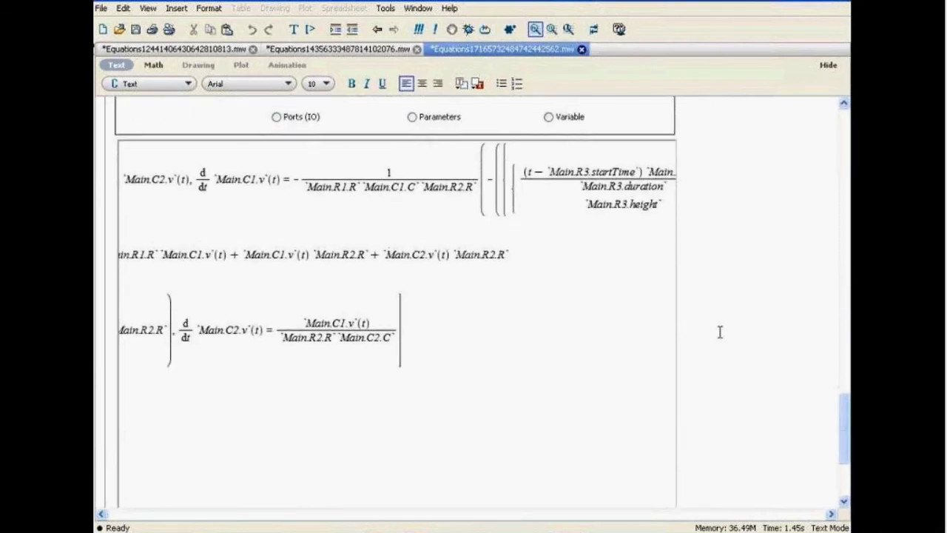
pyautogui.scroll(-2, 719, 332)
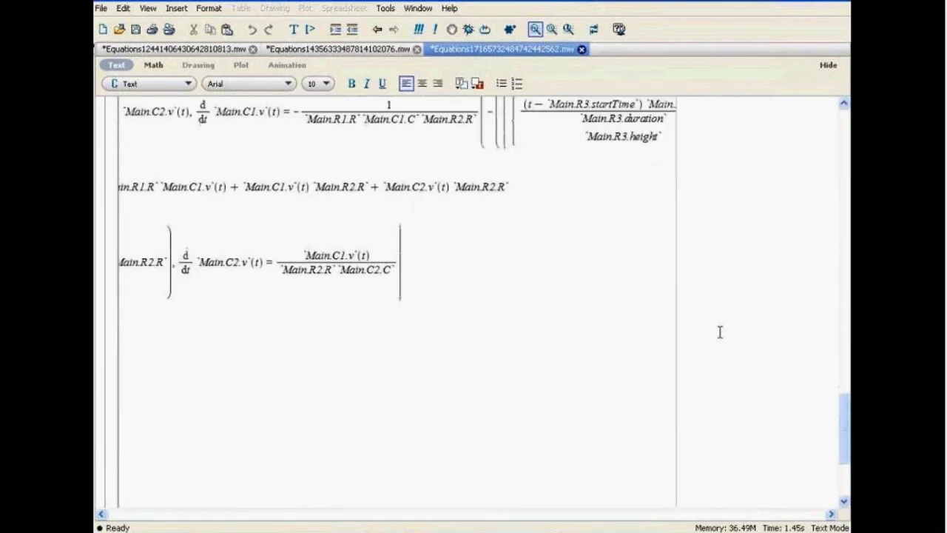
pyautogui.scroll(-2, 719, 332)
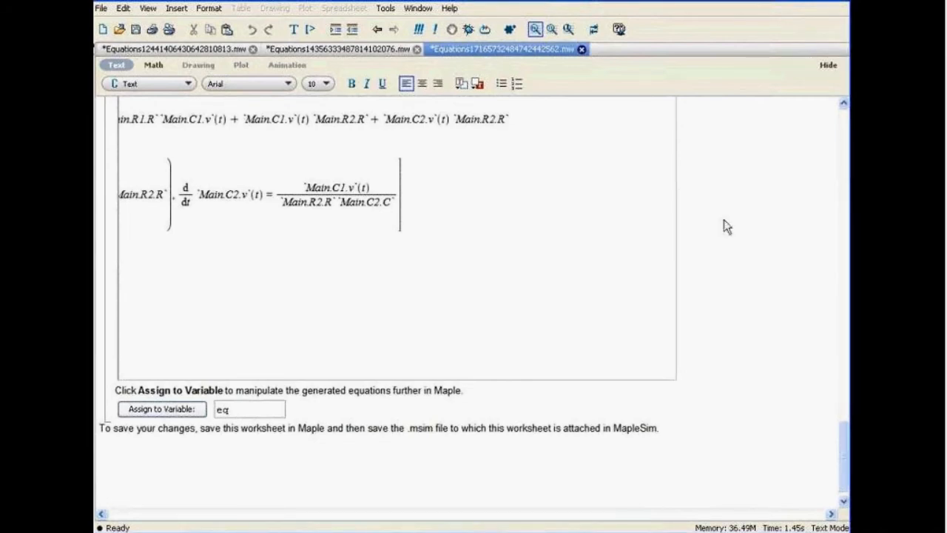
# Step: Switch to MapleSim and review the console messages on equation simplification and initial conditions for the Active RC Low-pass Filter
pyautogui.hotkey('alt', 'Tab')
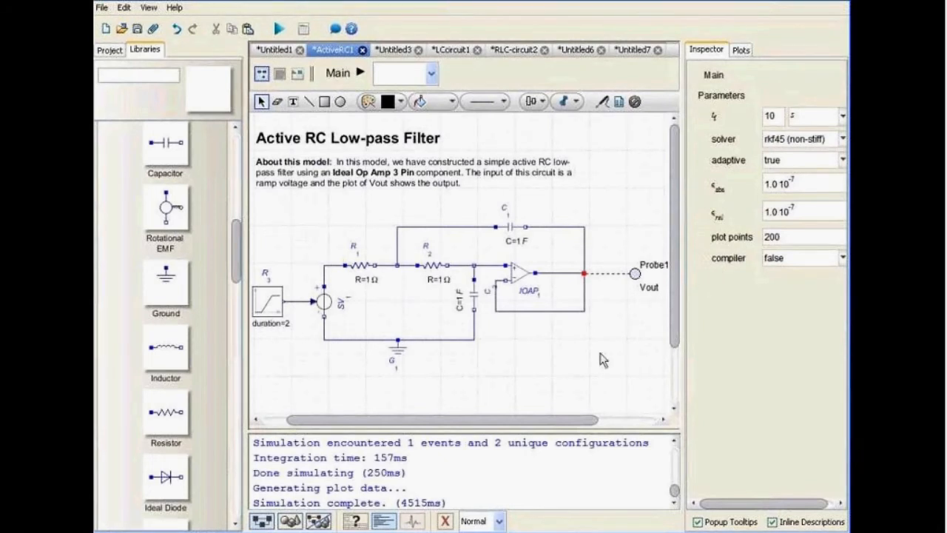
pyautogui.scroll(8, 609, 451)
pyautogui.scroll(-3, 600, 464)
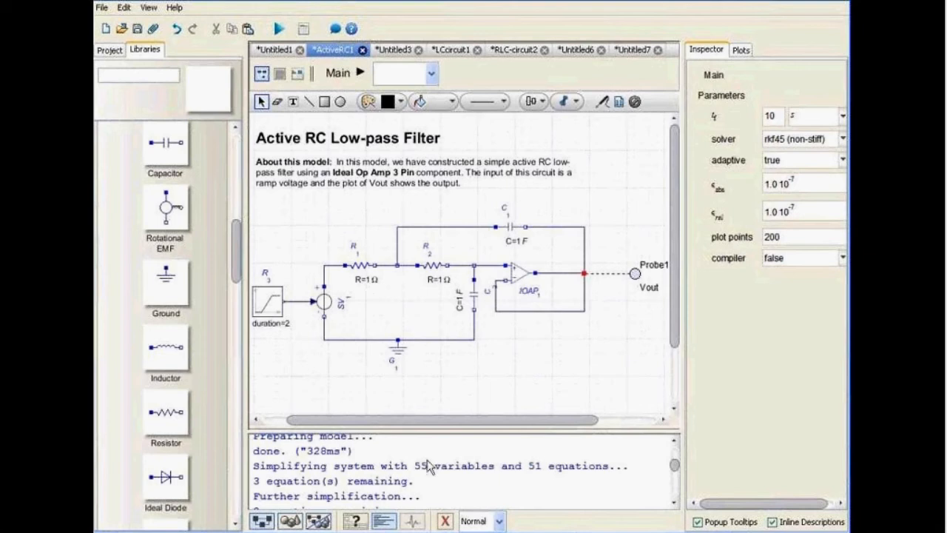
pyautogui.scroll(-1, 513, 457)
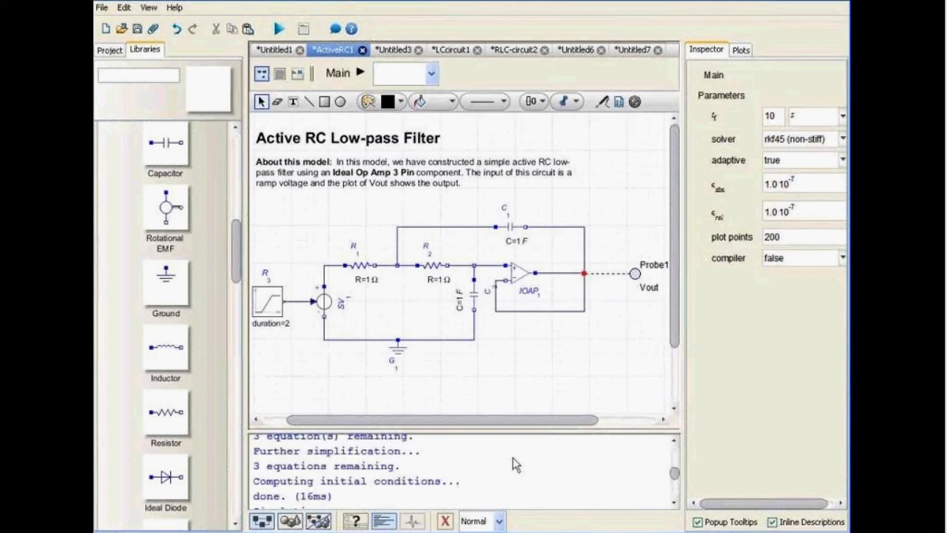
pyautogui.scroll(1, 512, 457)
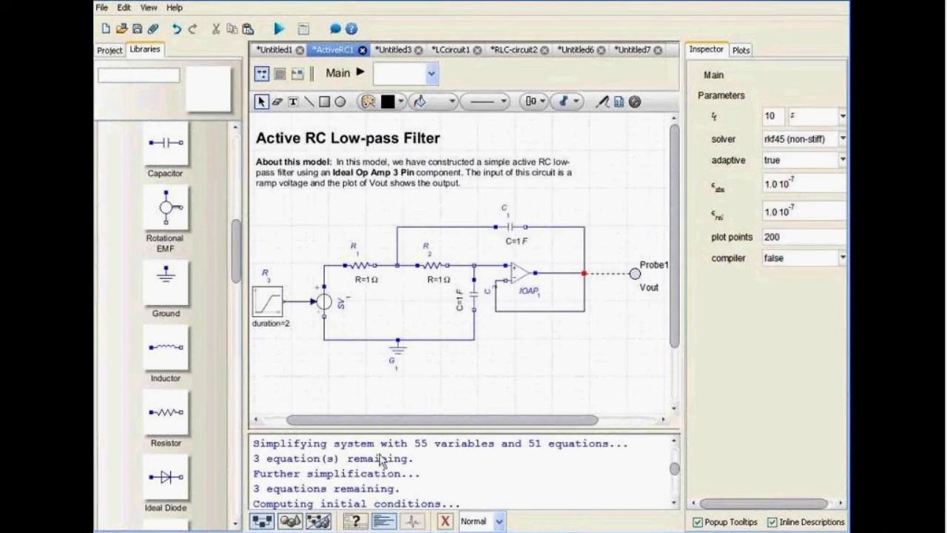
pyautogui.scroll(-1, 466, 487)
pyautogui.scroll(-3, 466, 487)
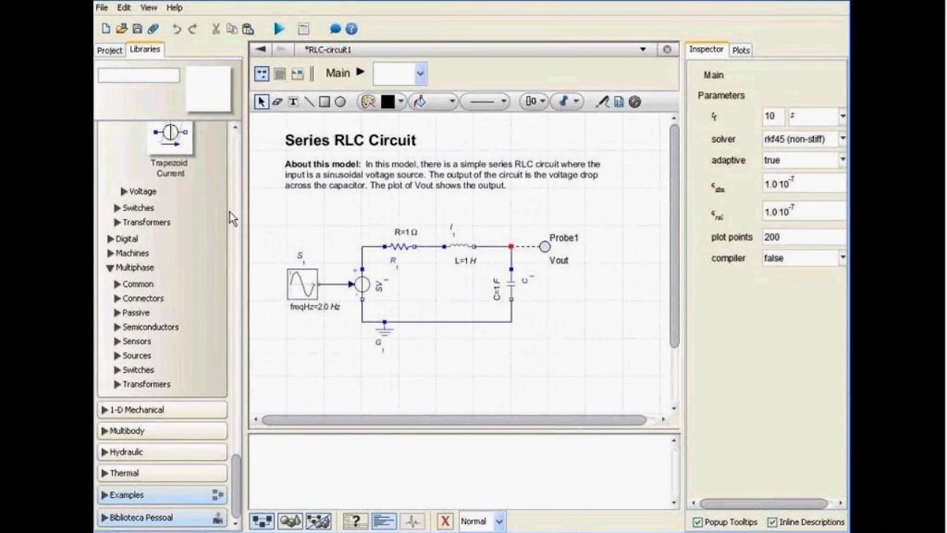
# Step: Check the capacitor's parameters in the Series RLC Circuit and enter an inductance of 1 H for the inductor
pyautogui.scroll(3, 229, 211)
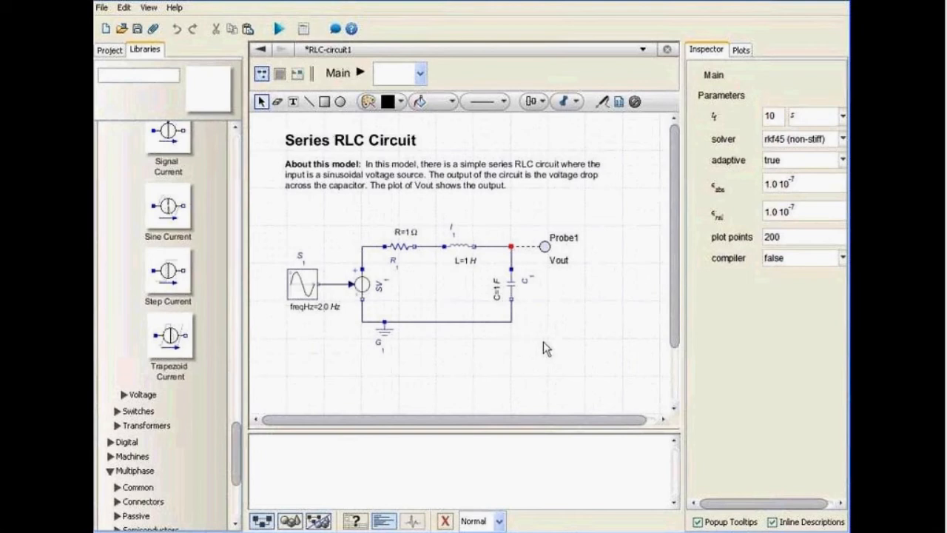
pyautogui.click(510, 280)
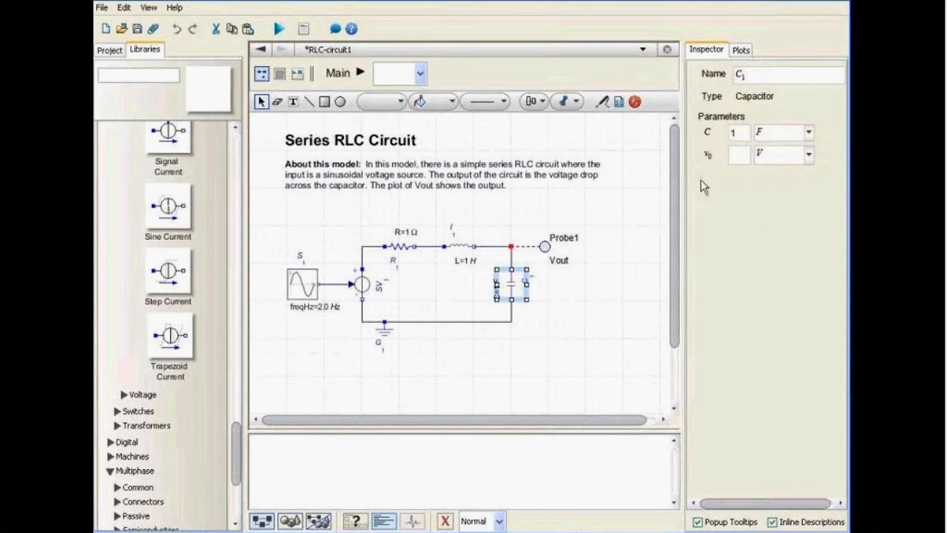
pyautogui.click(460, 248)
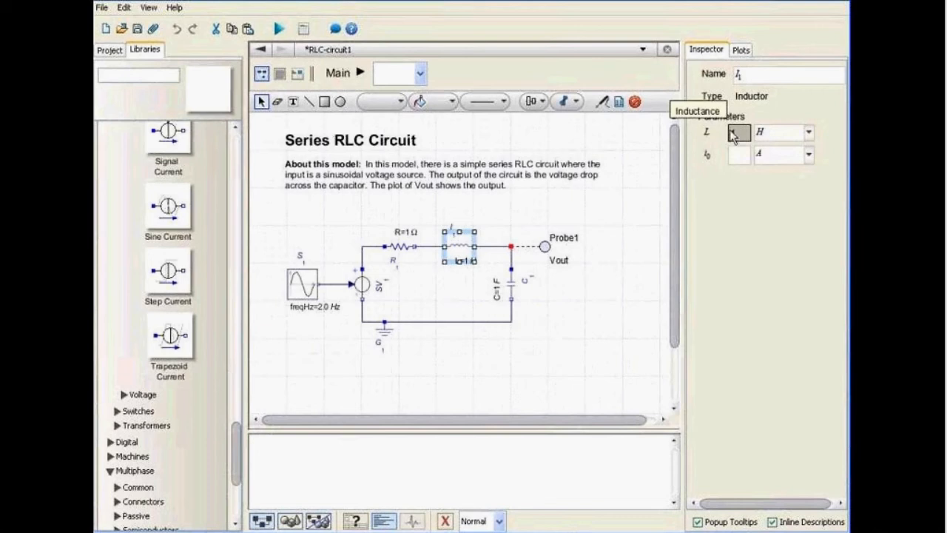
pyautogui.click(735, 133)
pyautogui.write('1')
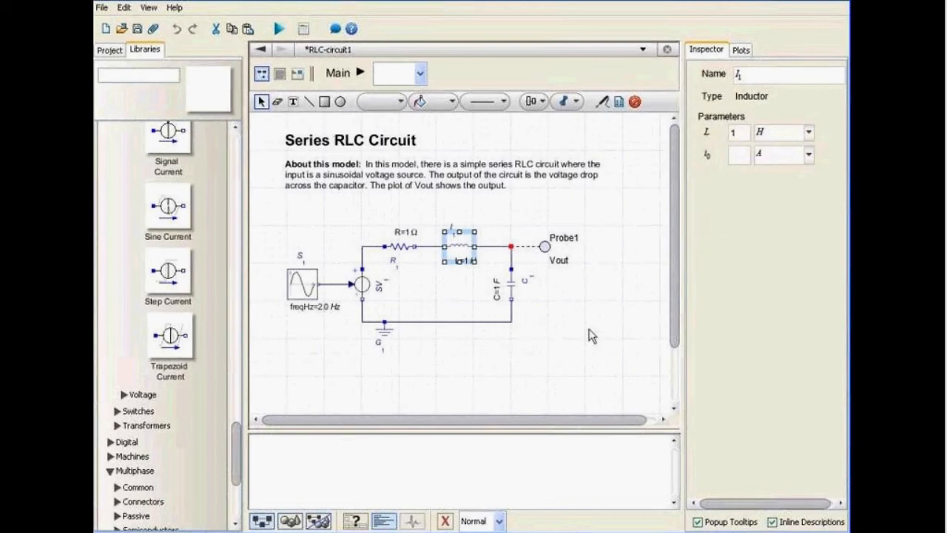
pyautogui.click(592, 334)
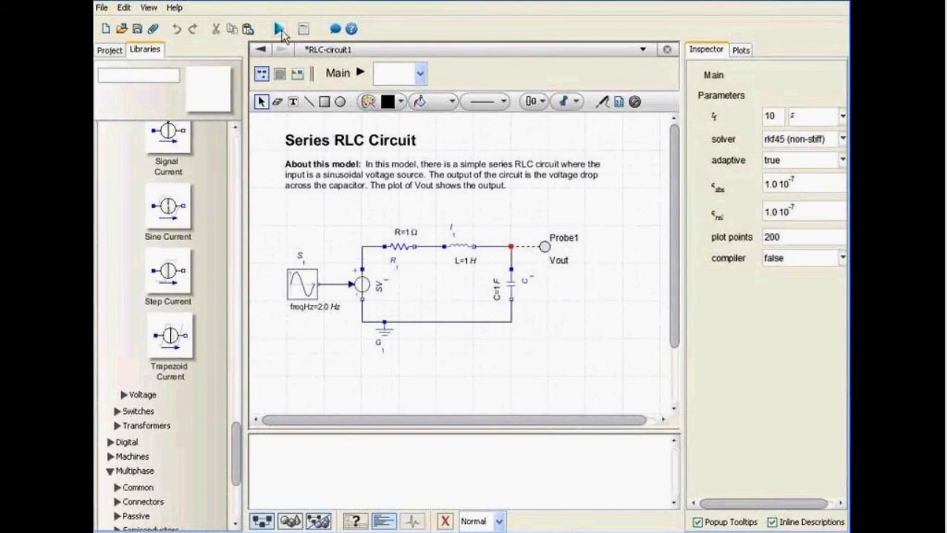
# Step: Simulate the Series RLC Circuit and examine the Probe1 Vout plot, moving its window aside to reveal the circuit
pyautogui.click(281, 31)
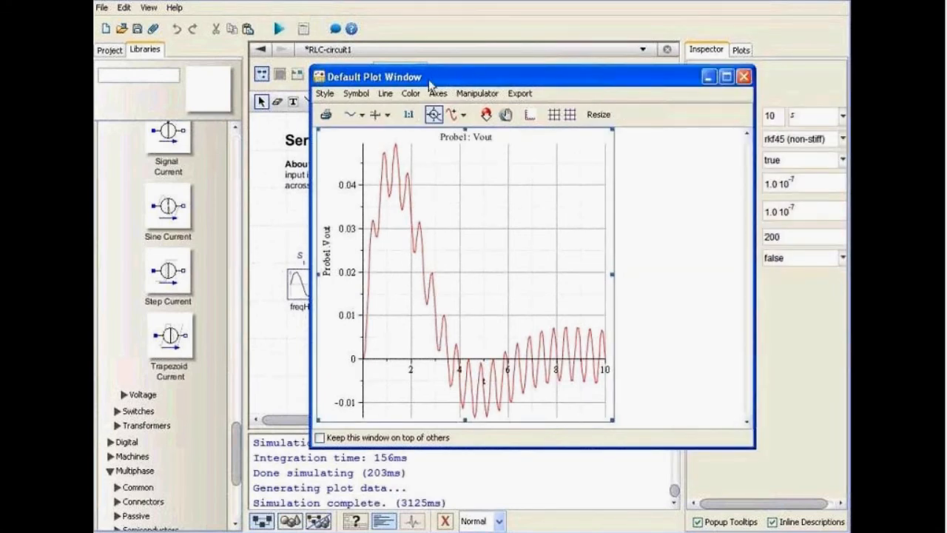
pyautogui.moveTo(429, 84); pyautogui.dragTo(463, 72)
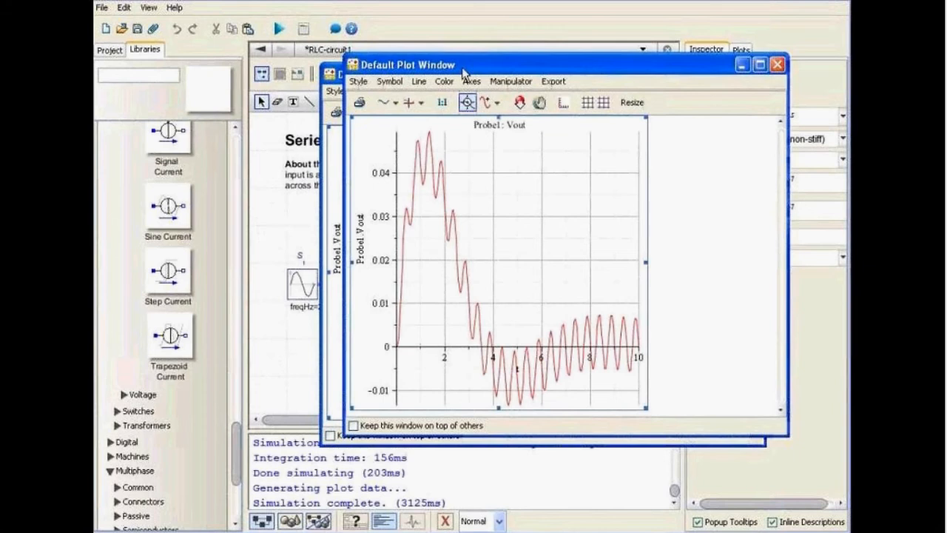
pyautogui.moveTo(463, 73); pyautogui.dragTo(524, 74)
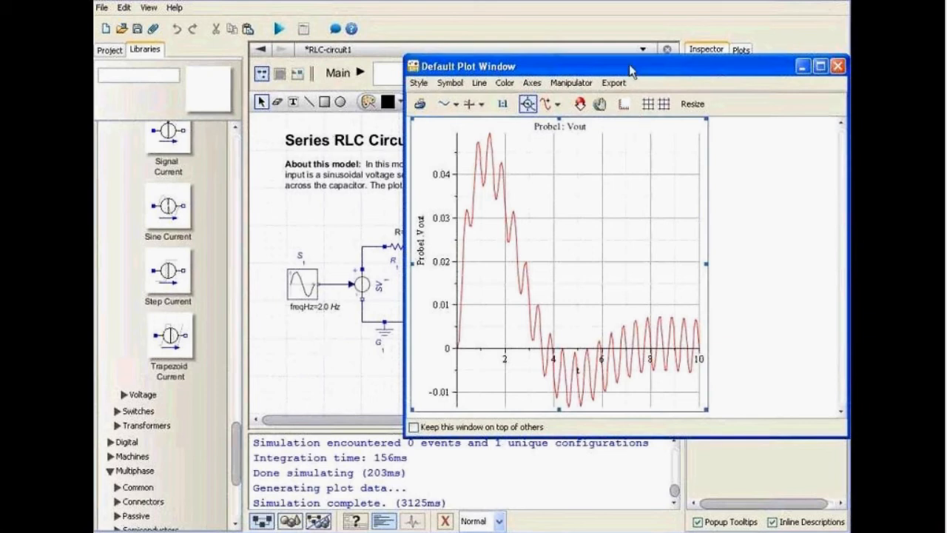
pyautogui.moveTo(631, 71); pyautogui.dragTo(588, 65)
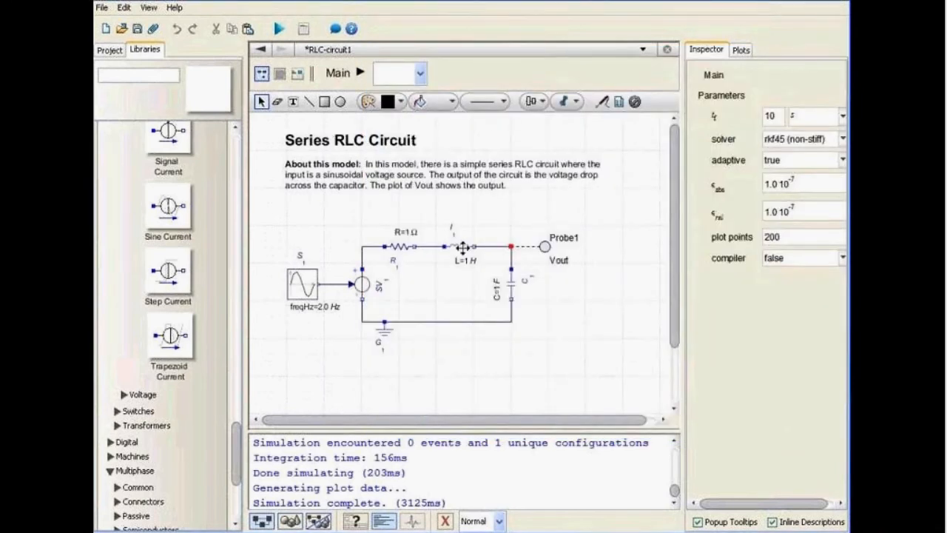
# Step: Set the series inductor's inductance to 200 µH and simulate the circuit again to plot Vout
pyautogui.click(461, 247)
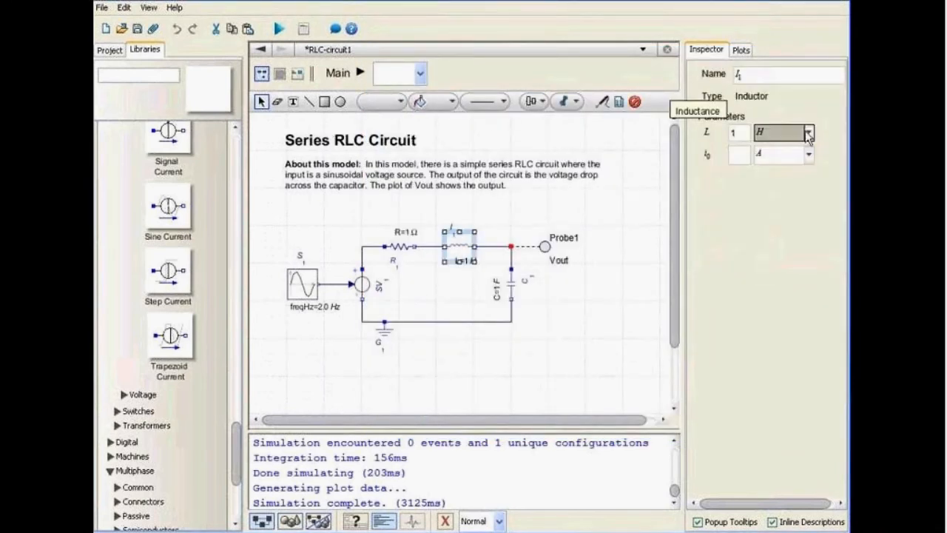
pyautogui.click(740, 134)
pyautogui.write('200')
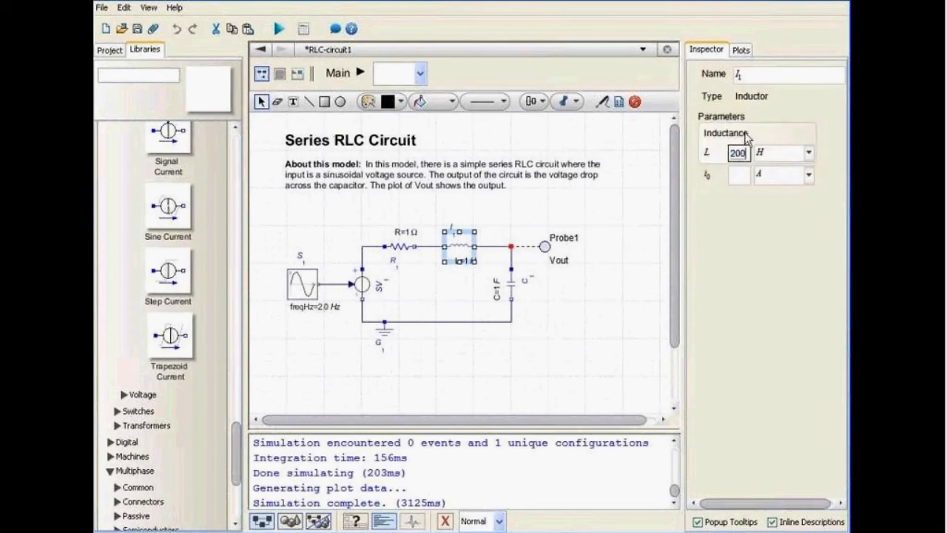
pyautogui.click(808, 157)
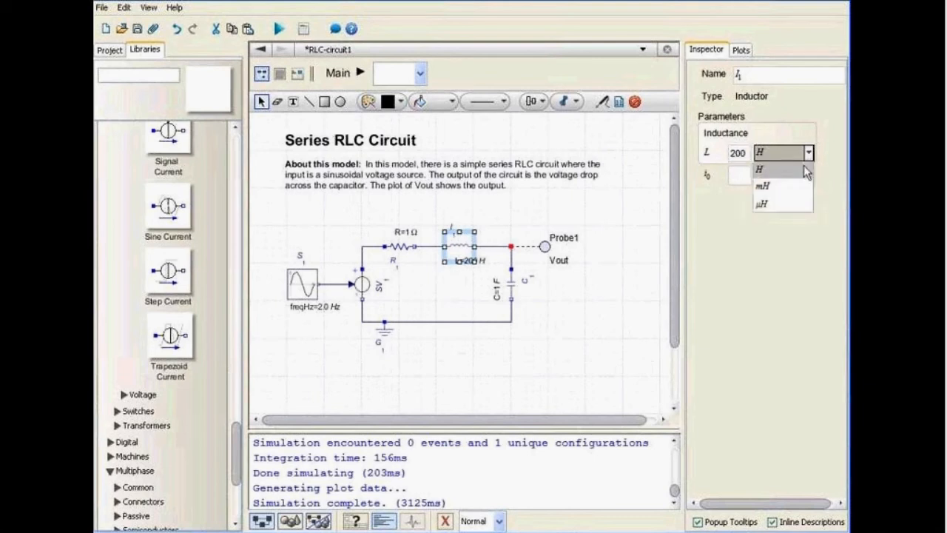
pyautogui.click(780, 199)
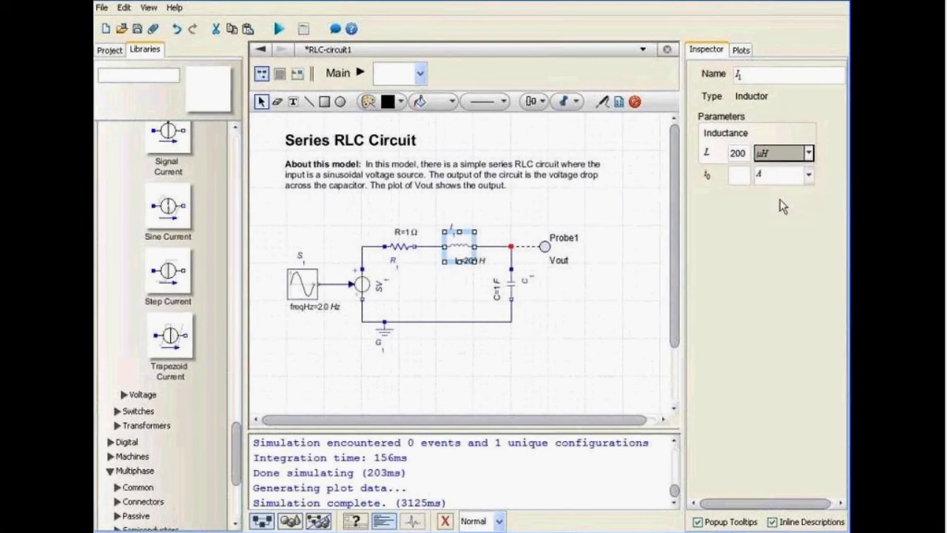
pyautogui.click(494, 365)
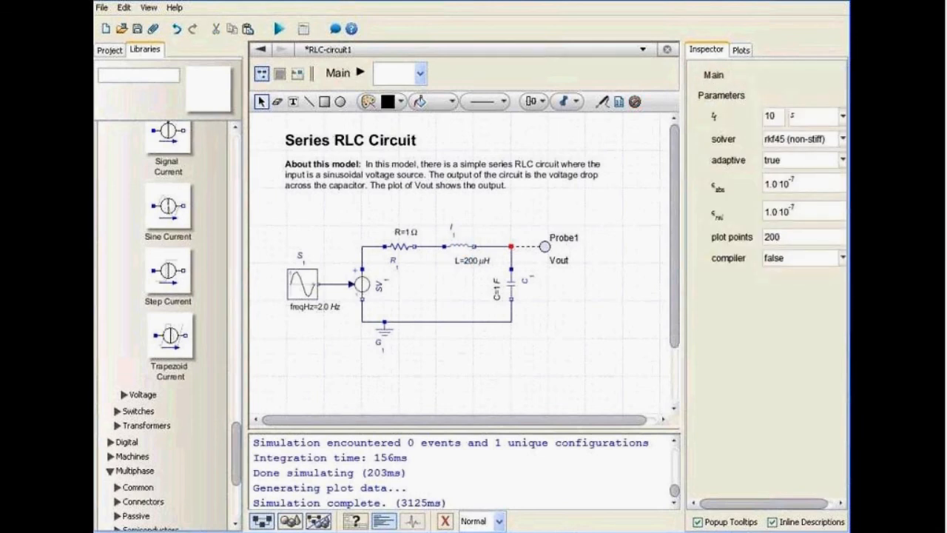
pyautogui.click(280, 31)
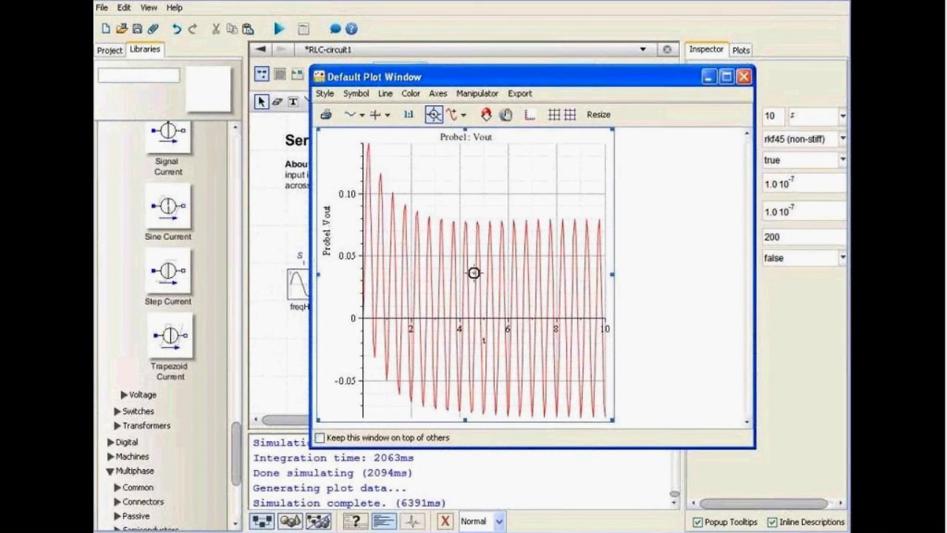
pyautogui.click(289, 361)
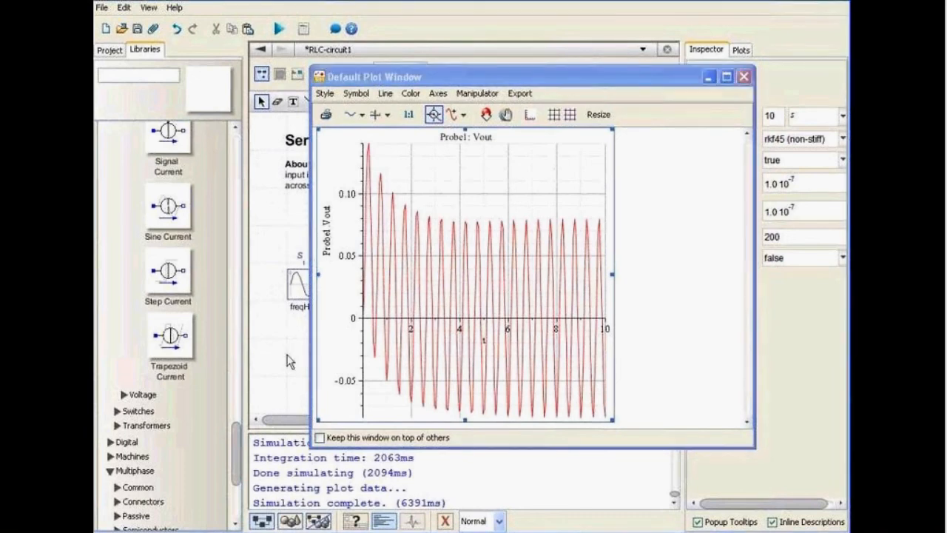
# Step: Create an Equations template attachment named Equations1 for the RLC-circuit1 model
pyautogui.click(155, 30)
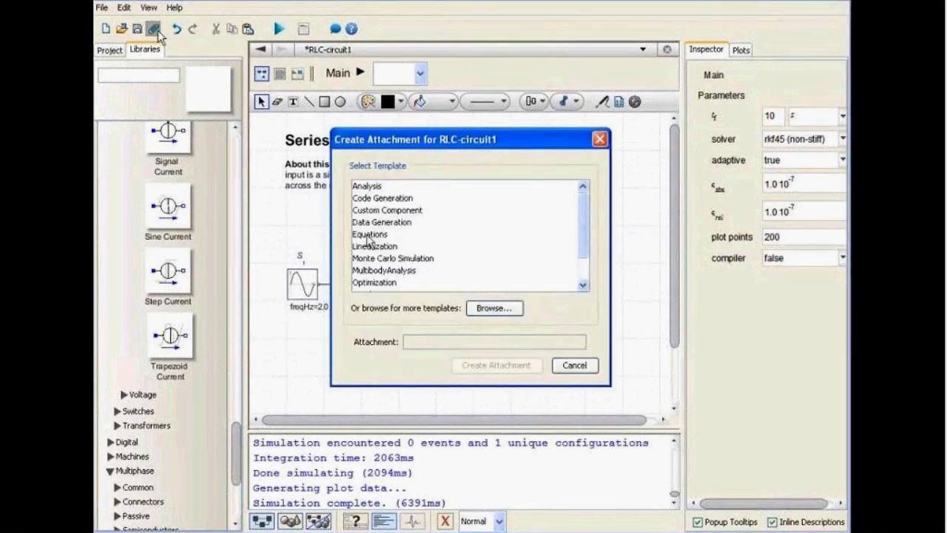
pyautogui.click(367, 235)
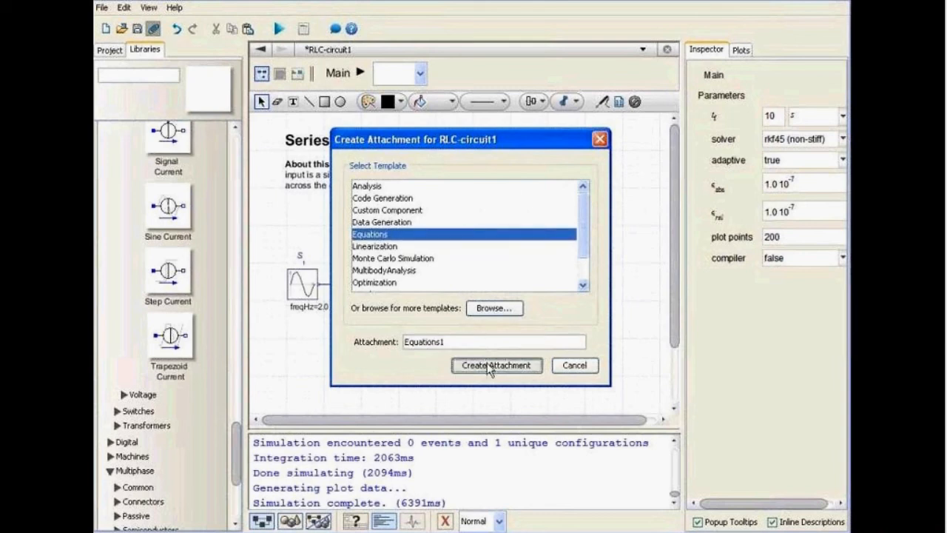
pyautogui.click(490, 367)
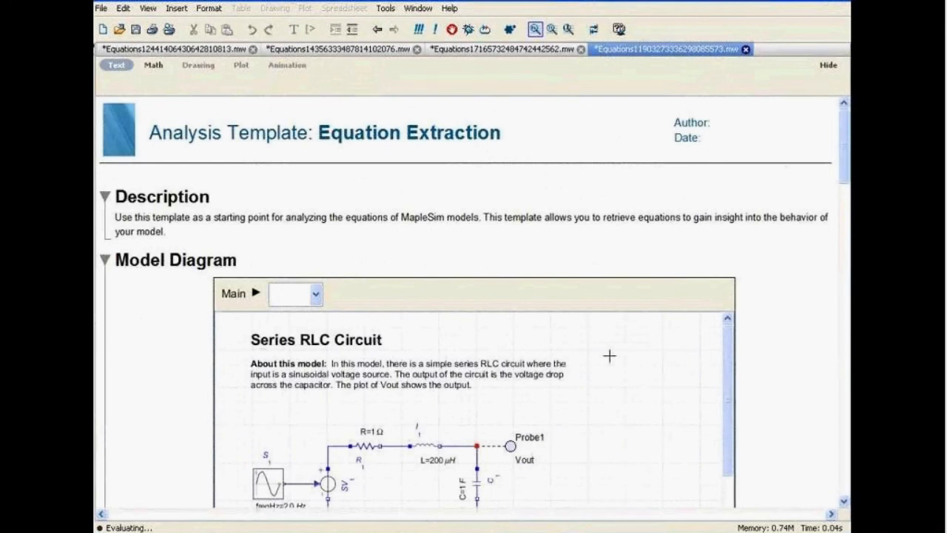
# Step: Review the Series RLC Circuit diagram and model input notes in the Equation Extraction template, and retrieve the complete Main system
pyautogui.scroll(-2, 625, 351)
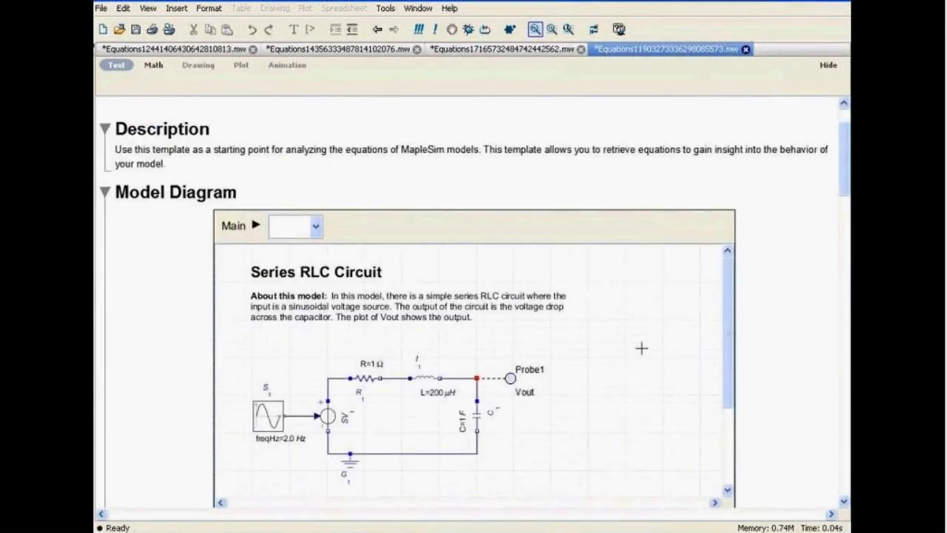
pyautogui.scroll(2, 642, 348)
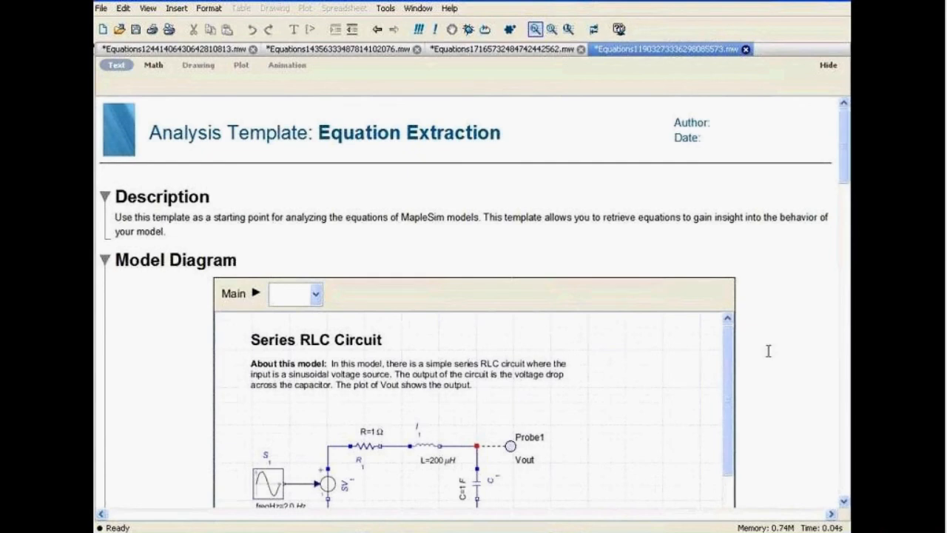
pyautogui.scroll(-1, 768, 351)
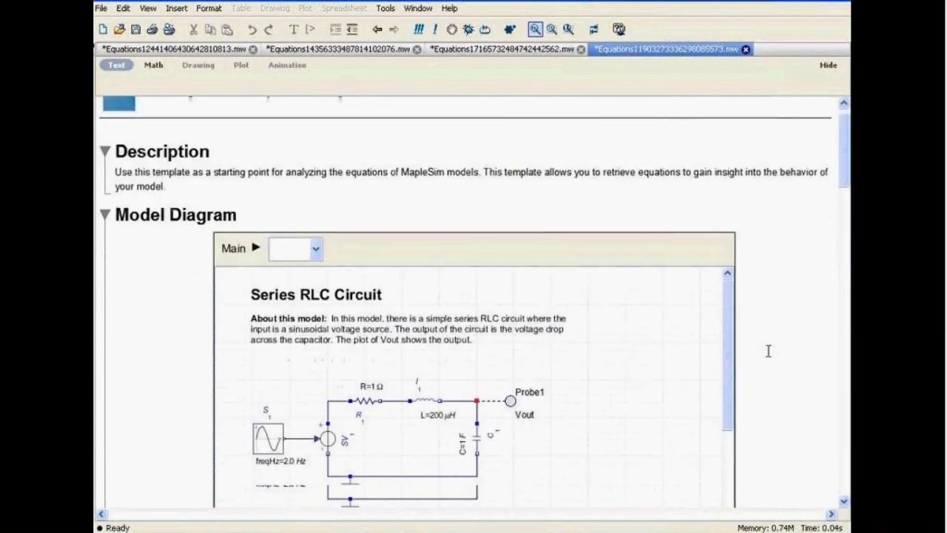
pyautogui.scroll(-1, 768, 350)
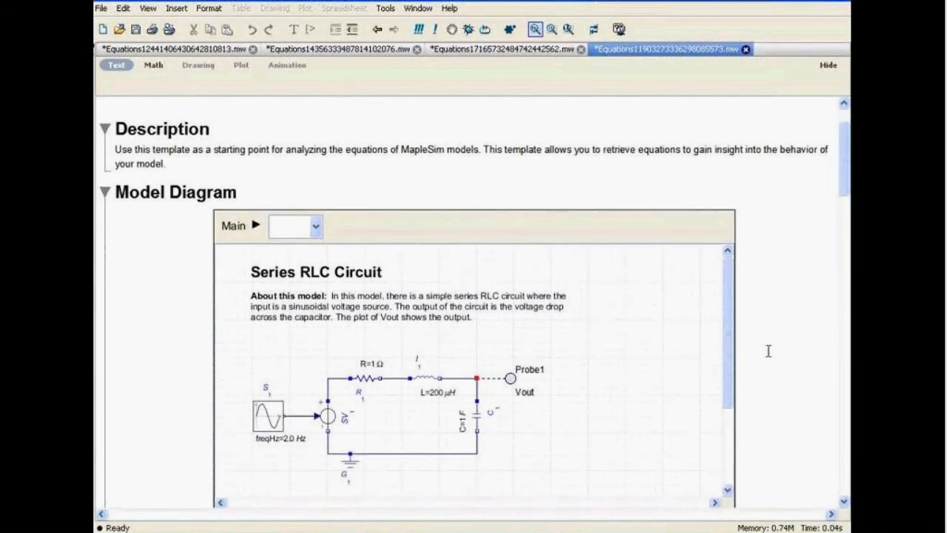
pyautogui.scroll(-2, 768, 351)
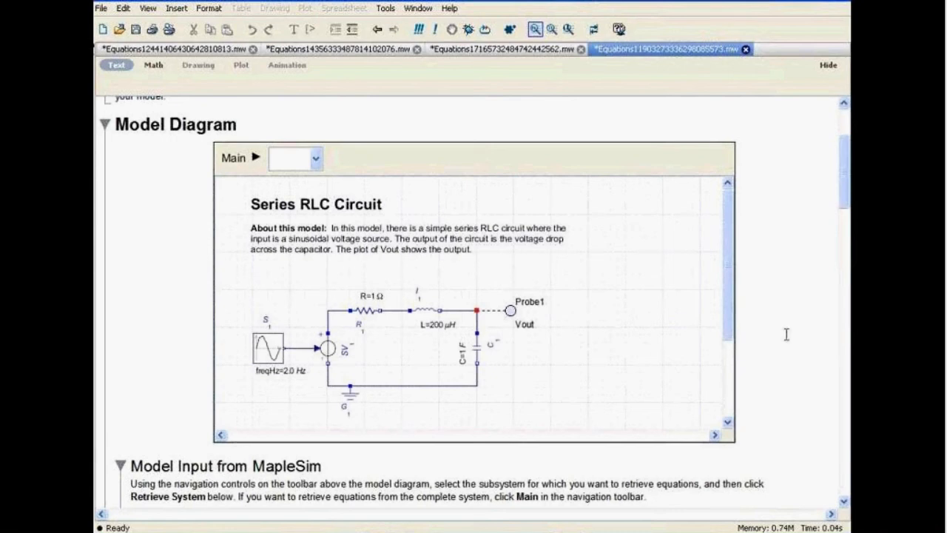
pyautogui.scroll(-1, 786, 335)
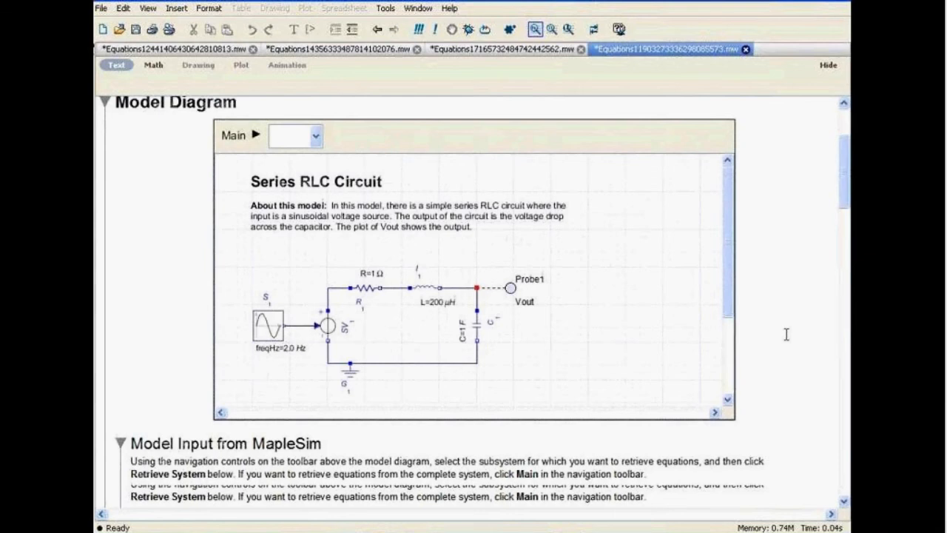
pyautogui.scroll(-10, 510, 267)
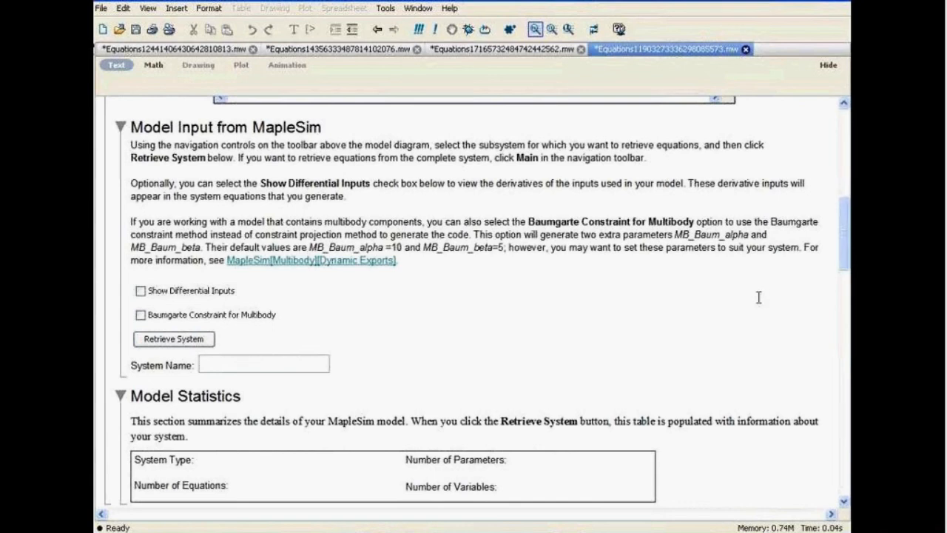
pyautogui.scroll(-1, 751, 298)
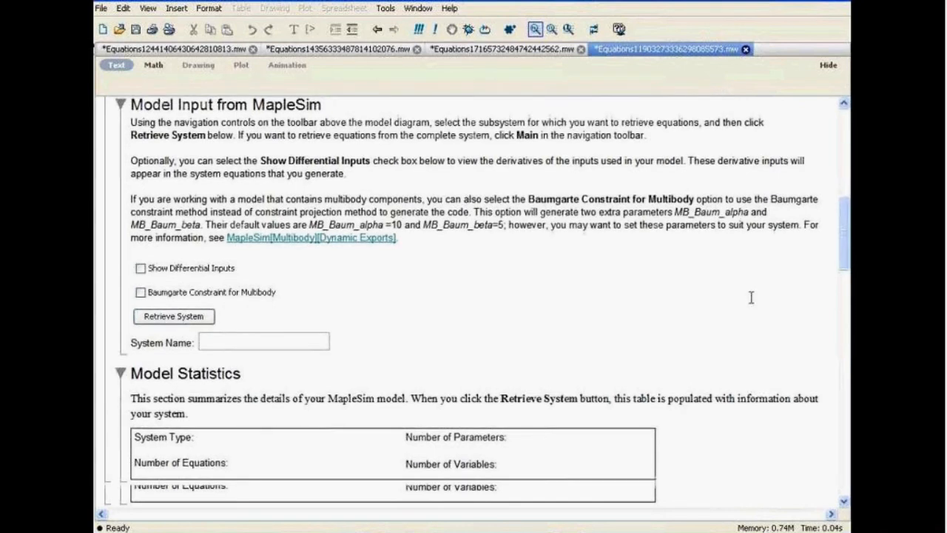
pyautogui.scroll(-3, 751, 298)
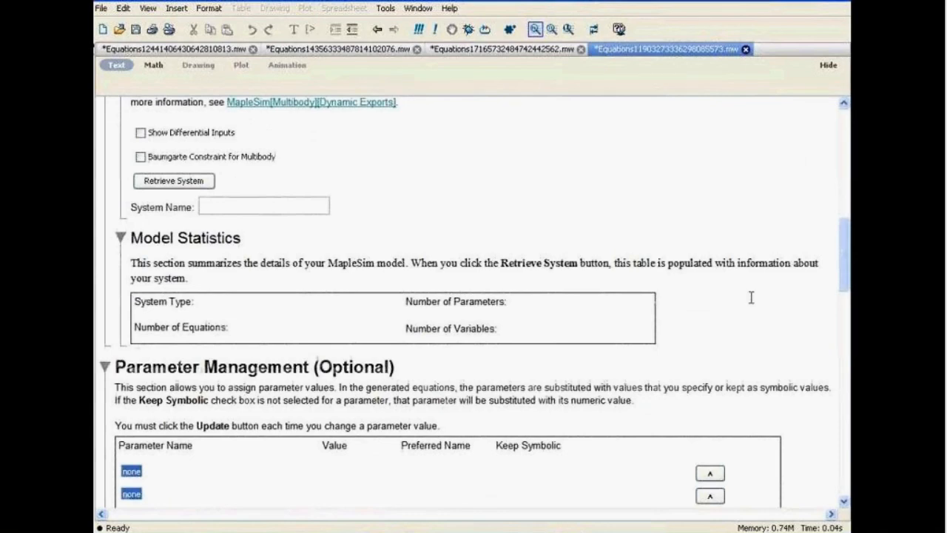
pyautogui.scroll(4, 732, 300)
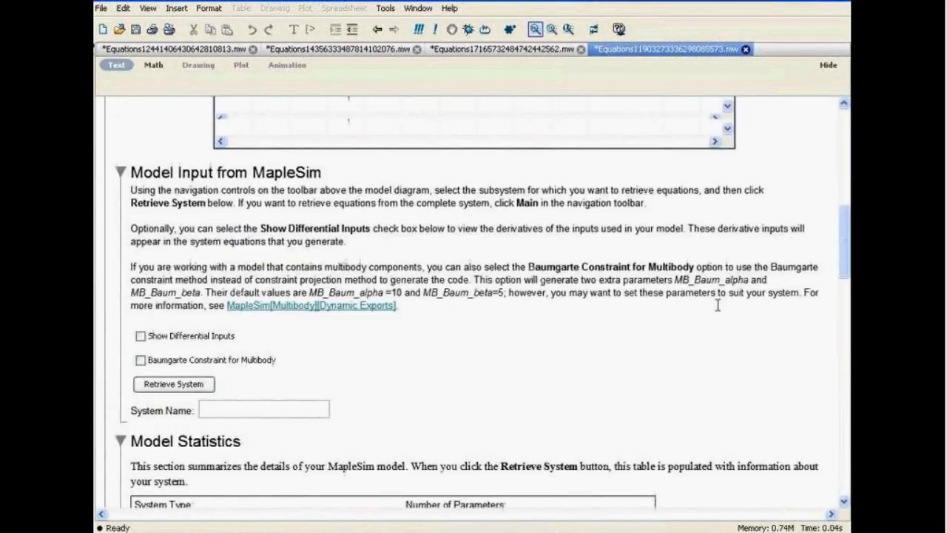
pyautogui.scroll(3, 717, 305)
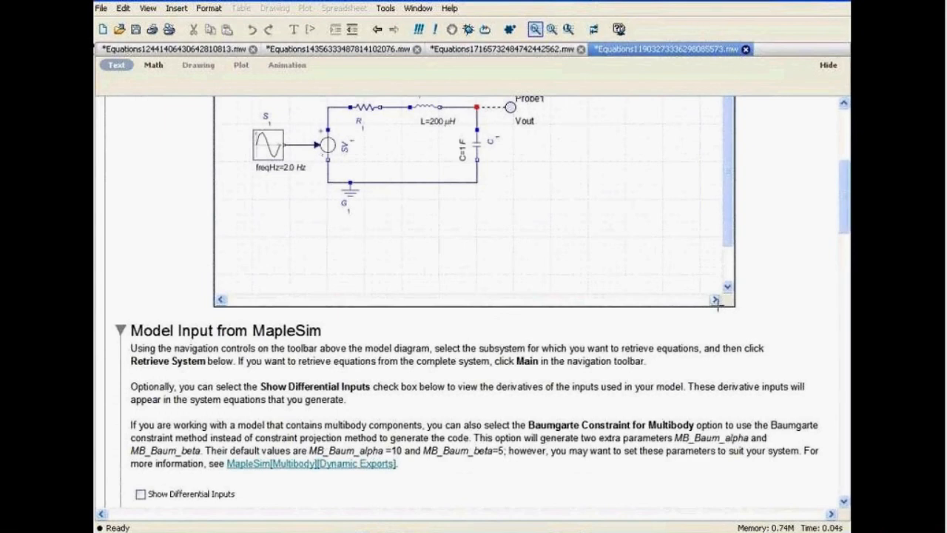
pyautogui.scroll(-1, 717, 305)
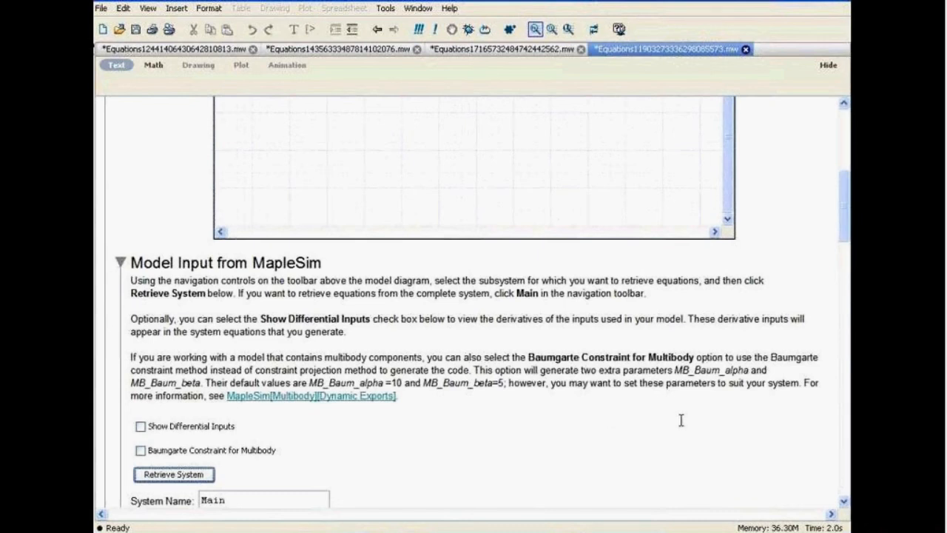
# Step: Check the retrieved system's model statistics and generate its System Equations in the Model Equations section
pyautogui.scroll(-1, 681, 420)
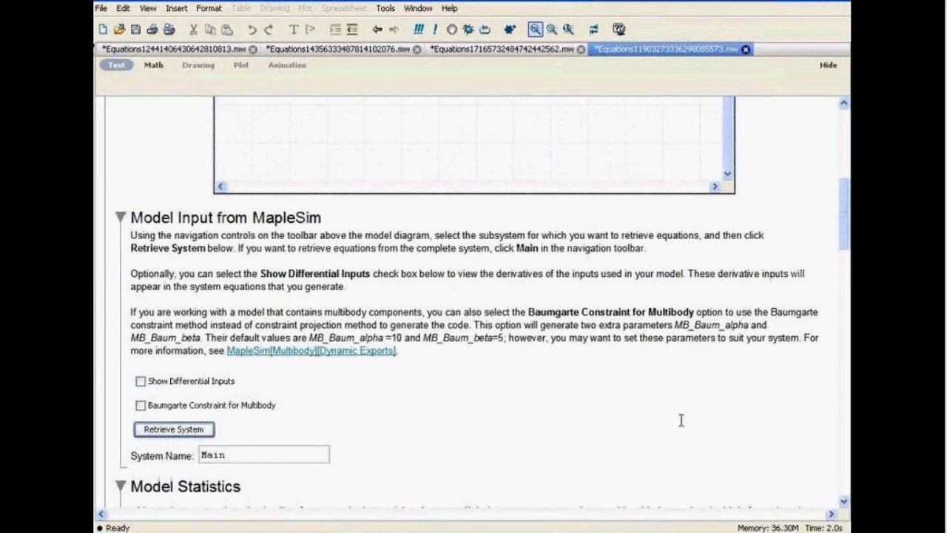
pyautogui.scroll(-3, 681, 421)
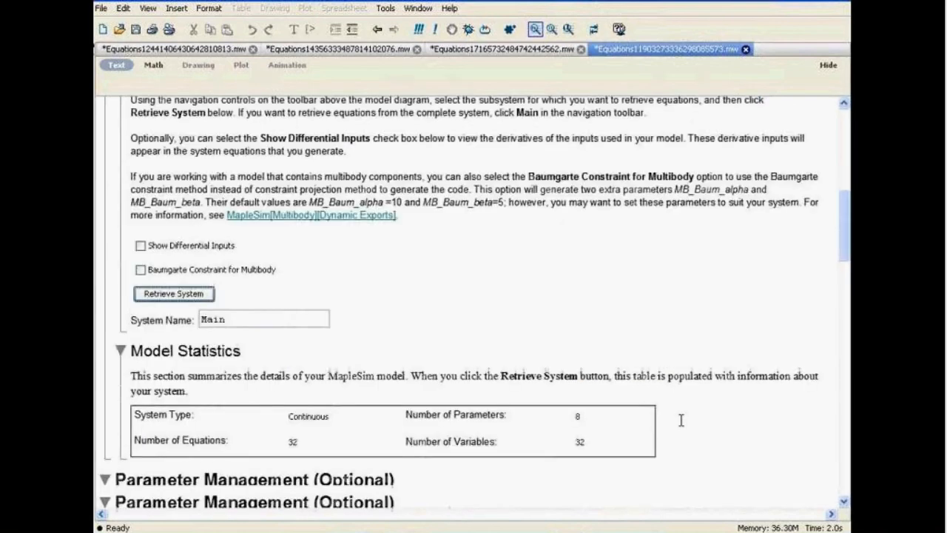
pyautogui.scroll(-2, 682, 420)
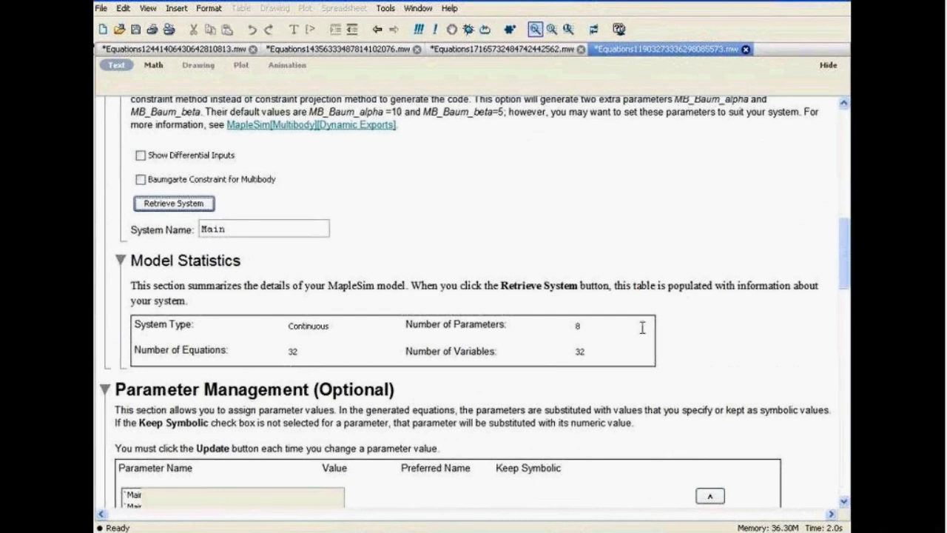
pyautogui.scroll(-2, 642, 328)
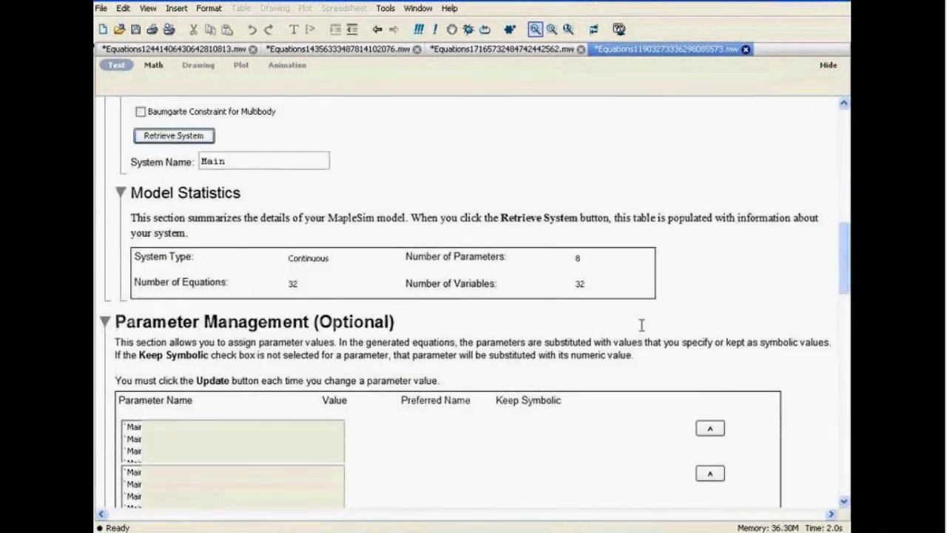
pyautogui.scroll(-5, 642, 325)
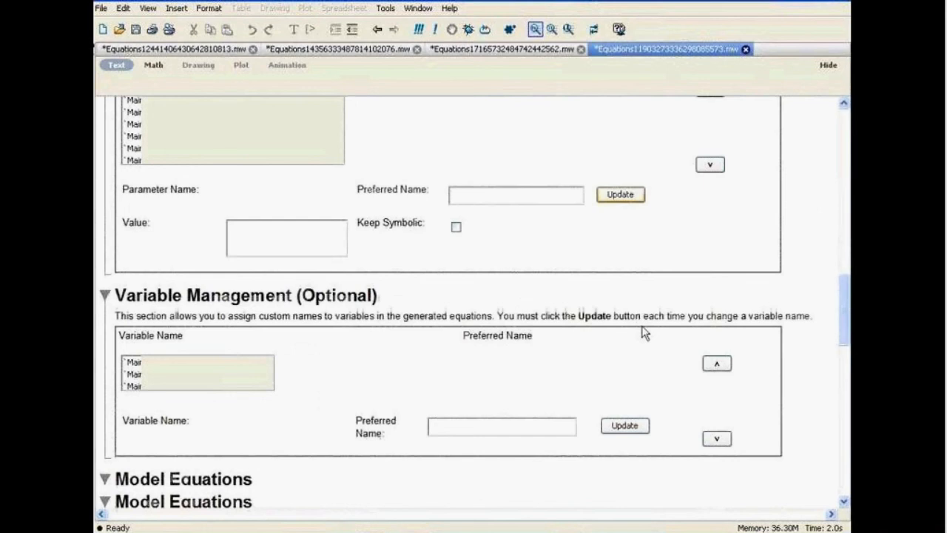
pyautogui.scroll(-5, 644, 333)
pyautogui.scroll(-2, 644, 333)
pyautogui.click(276, 258)
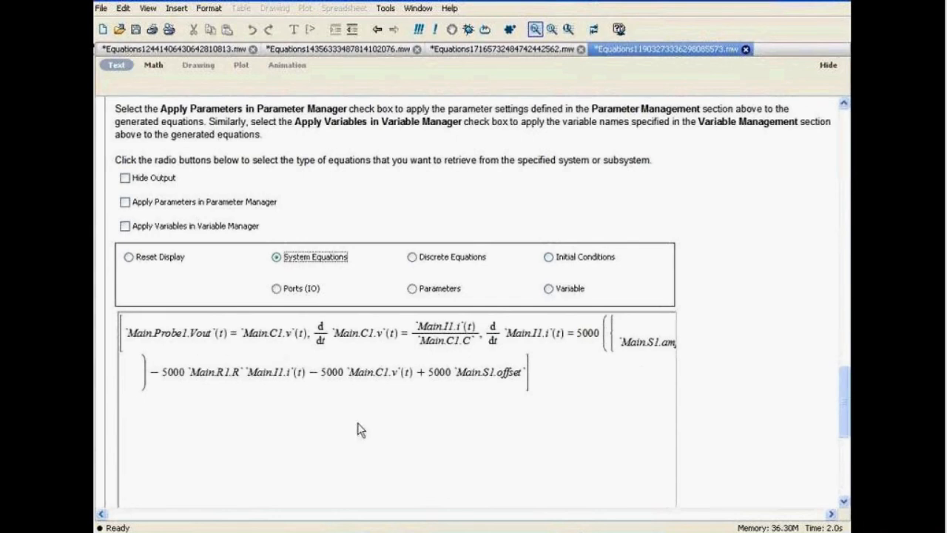
# Step: Read through the full width of the generated system equations, including the piecewise sine source term in the inductor current equation
pyautogui.click(630, 344)
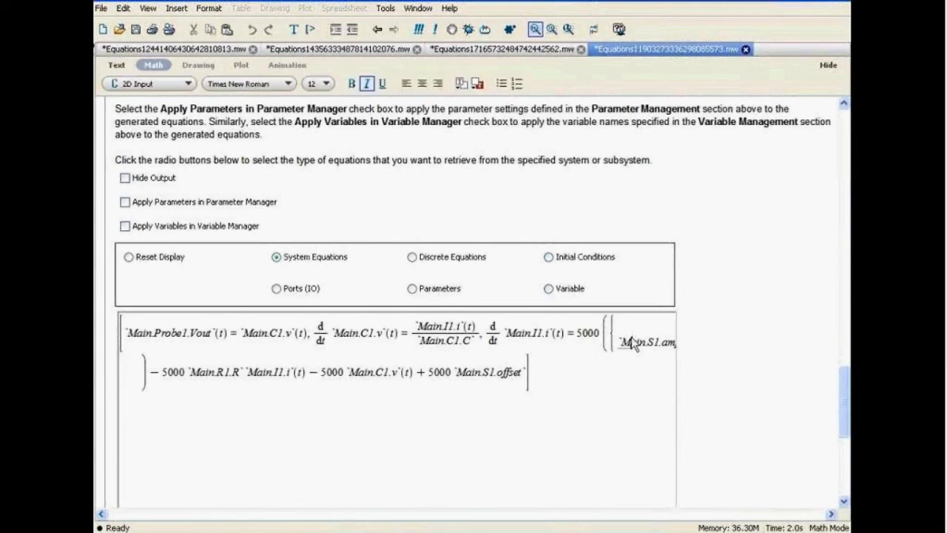
pyautogui.press('Right')
pyautogui.press('Right')
pyautogui.press('Right')
pyautogui.press('Right')
pyautogui.press('Right')
pyautogui.press('Right')
pyautogui.press('Right')
pyautogui.press('Right')
pyautogui.press('Right')
pyautogui.press('Right')
pyautogui.press('Right')
pyautogui.press('Right')
pyautogui.press('Right')
pyautogui.press('Right')
pyautogui.press('Right')
pyautogui.press('Right')
pyautogui.press('Right')
pyautogui.press('Right')
pyautogui.press('Right')
pyautogui.press('Right')
pyautogui.press('Right')
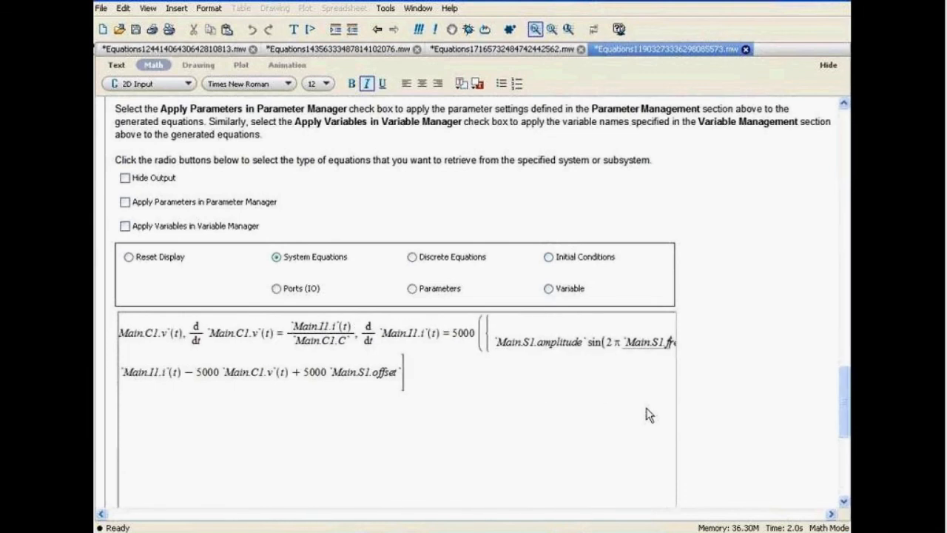
pyautogui.press('Left')
pyautogui.press('Left')
pyautogui.press('Left')
pyautogui.press('Left')
pyautogui.press('Left')
pyautogui.press('Left')
pyautogui.press('Left')
pyautogui.press('Left')
pyautogui.press('Up')
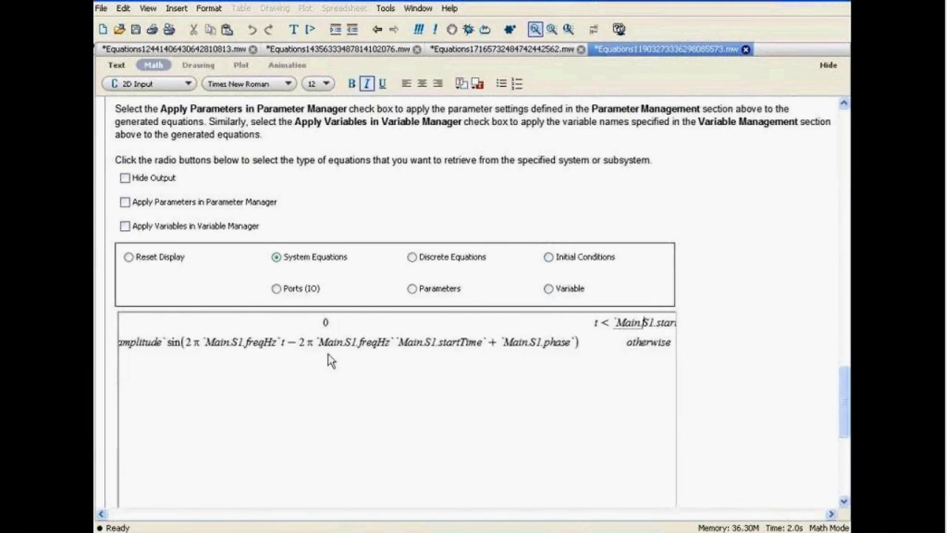
pyautogui.press('Left')
pyautogui.press('Left')
pyautogui.press('Left')
pyautogui.press('Left')
pyautogui.press('Left')
pyautogui.press('Left')
pyautogui.press('Left')
pyautogui.press('Left')
pyautogui.press('Left')
pyautogui.press('Left')
pyautogui.press('Left')
pyautogui.press('Left')
pyautogui.press('Left')
pyautogui.press('Left')
pyautogui.press('Left')
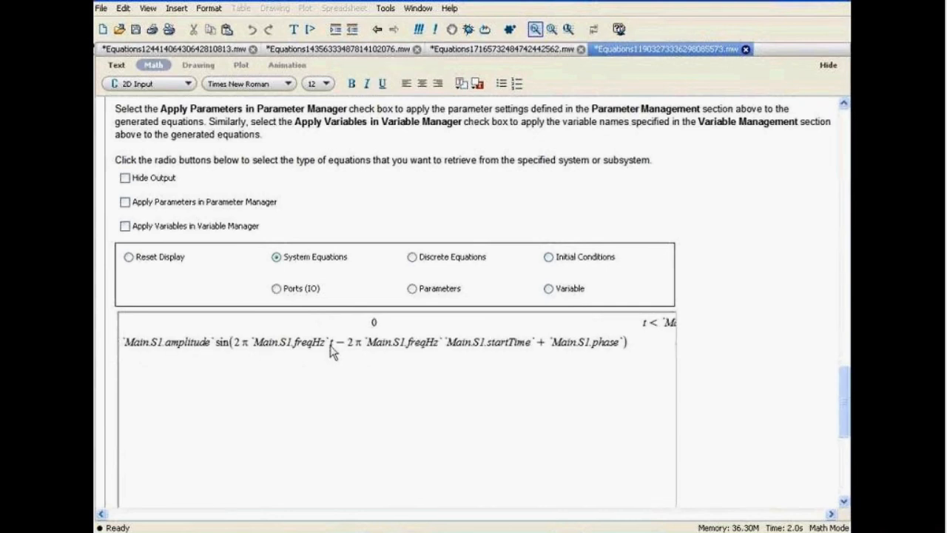
pyautogui.press('Left')
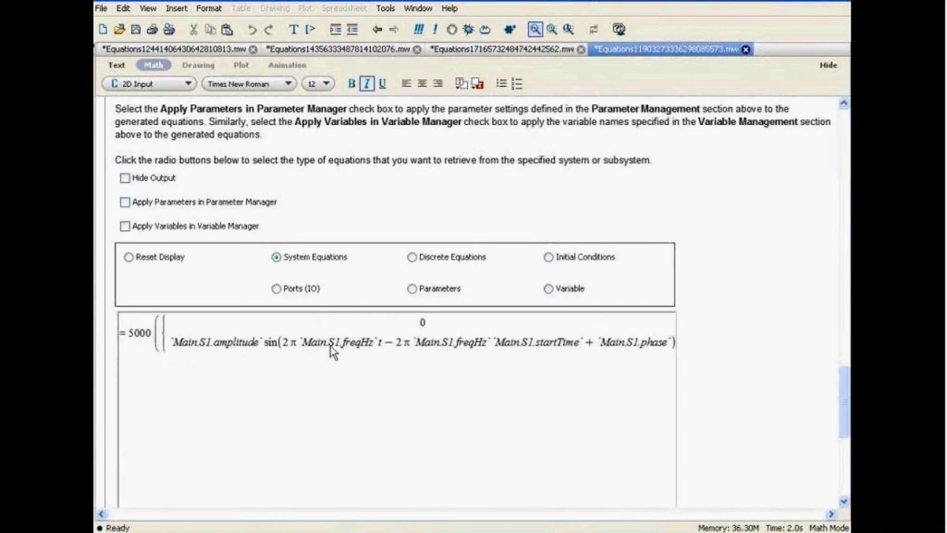
pyautogui.press('Down')
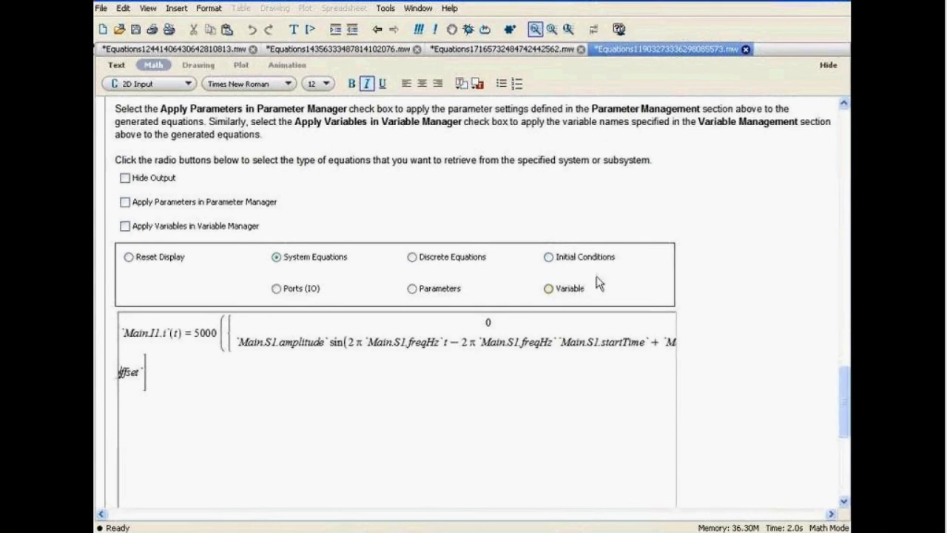
# Step: Switch to MapleSim and examine the RLC-circuit1 simulation log back to the messages on equation simplification and initial conditions
pyautogui.scroll(-1, 732, 256)
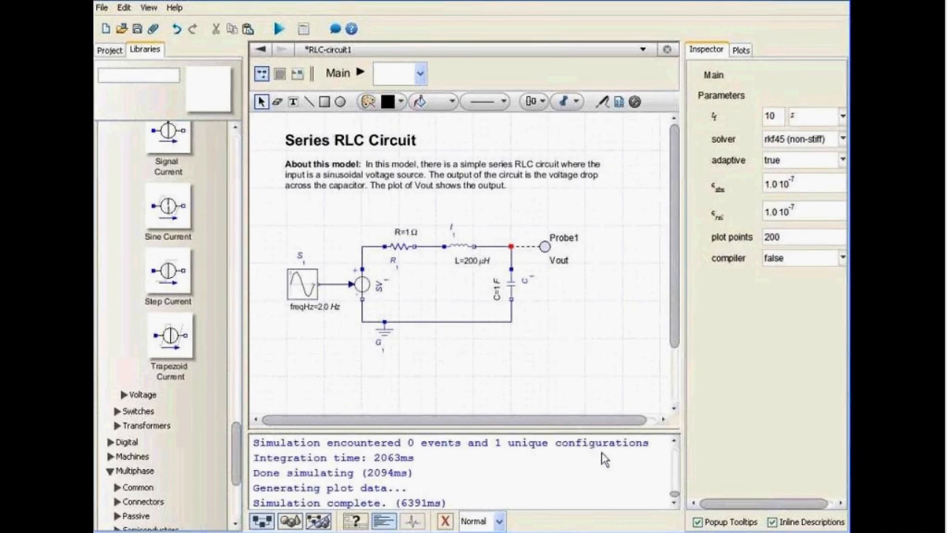
pyautogui.scroll(1, 601, 452)
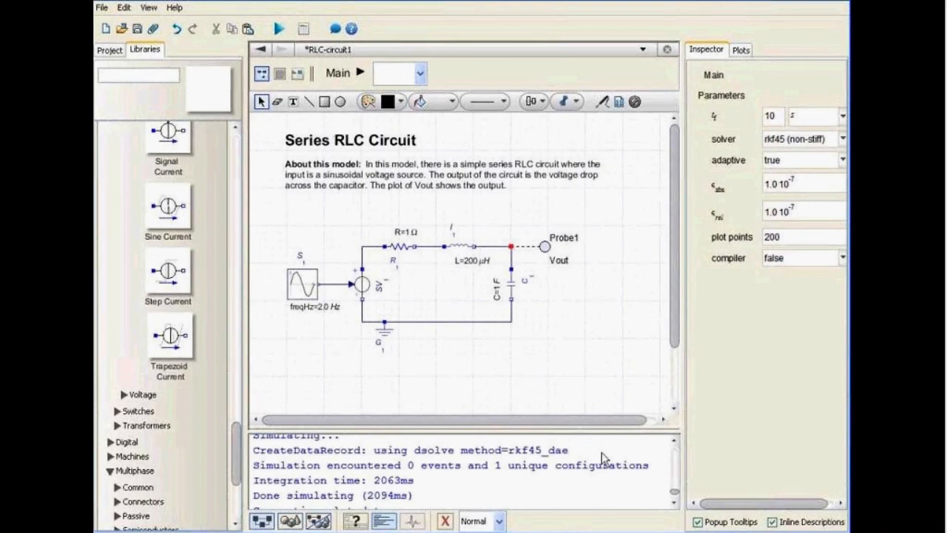
pyautogui.scroll(1, 602, 457)
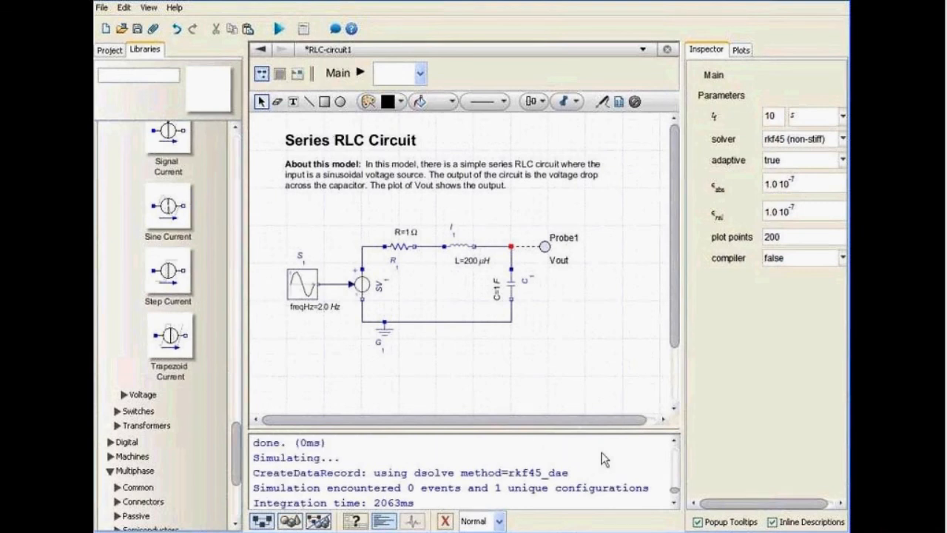
pyautogui.scroll(10, 601, 452)
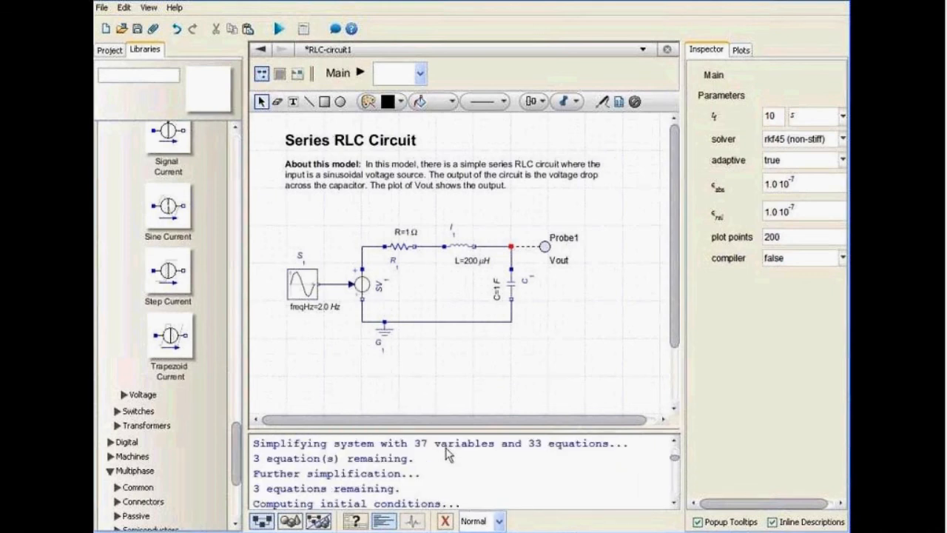
pyautogui.scroll(-1, 452, 447)
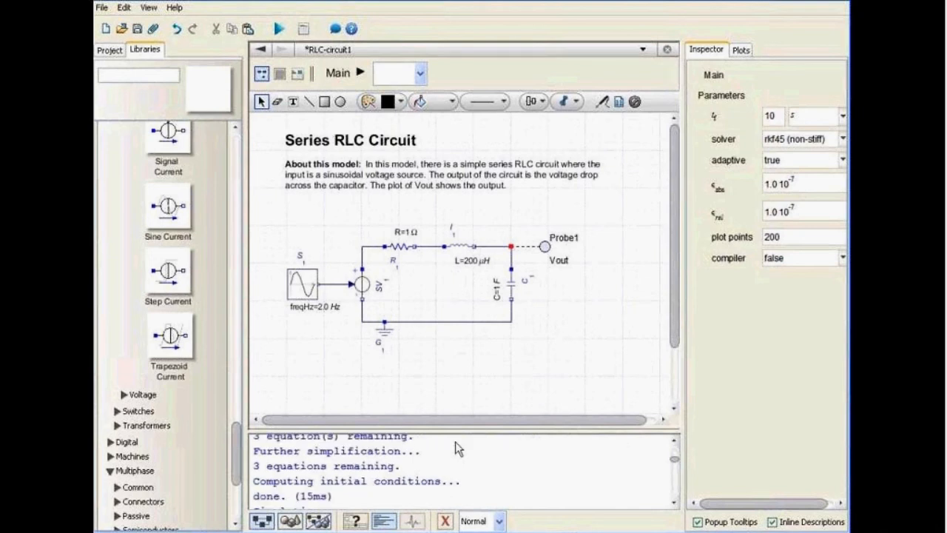